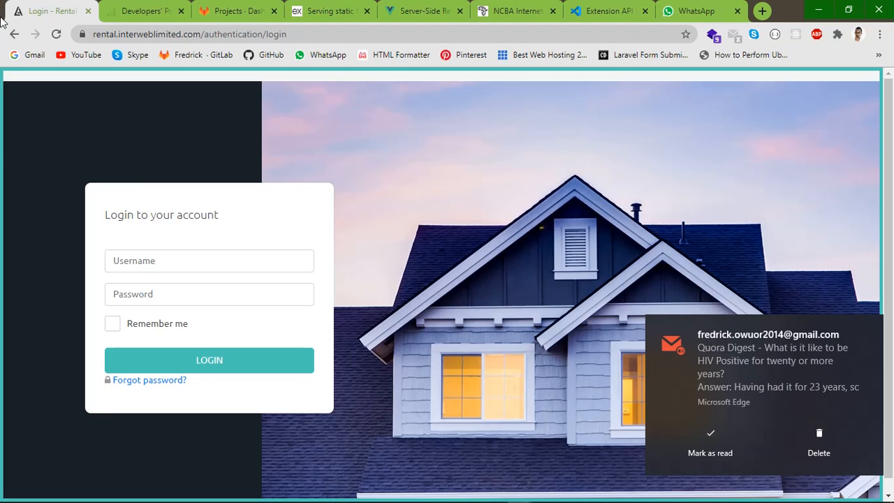
Sign in with the account's username and password, dismissing the saved-password suggestions
{"action": "left_click", "coordinate": [153, 260]}
{"action": "type", "text": "fredrick"}
{"action": "left_click", "coordinate": [146, 296]}
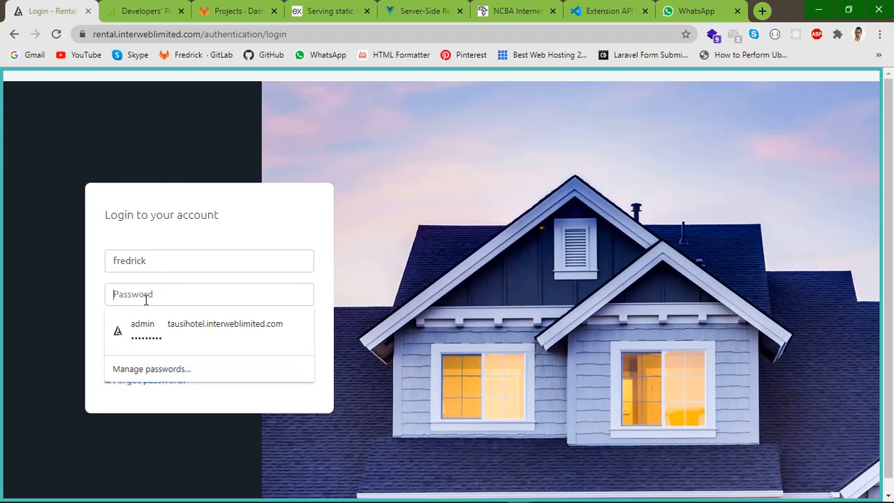
{"action": "type", "text": "********"}
{"action": "left_click", "coordinate": [90, 315]}
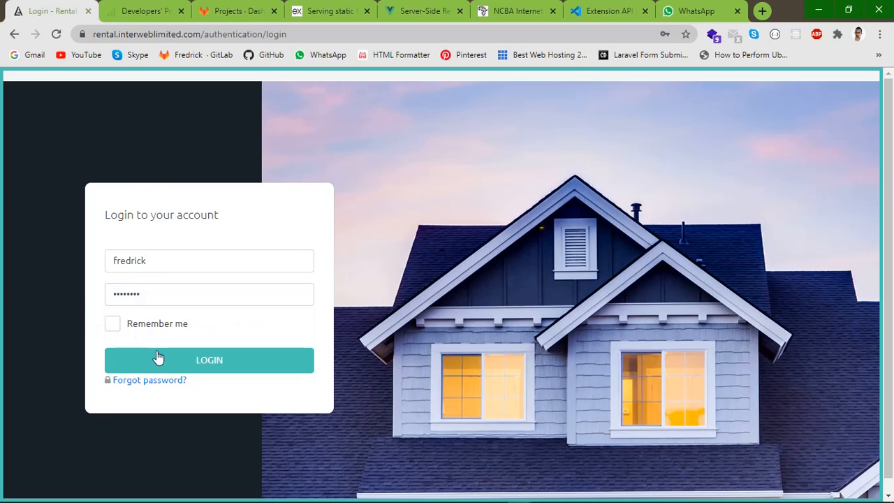
{"action": "left_click", "coordinate": [170, 361]}
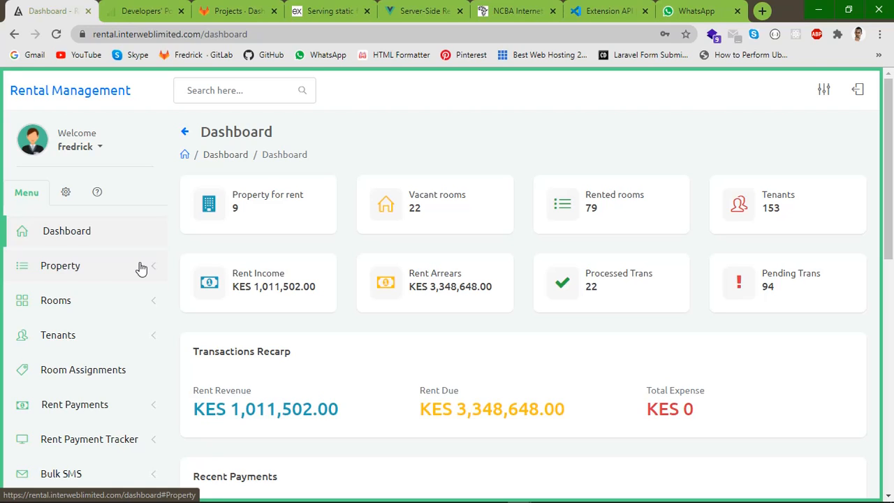
Open the Property Categories page under Property and scroll through the existing categories
{"action": "left_click", "coordinate": [116, 268]}
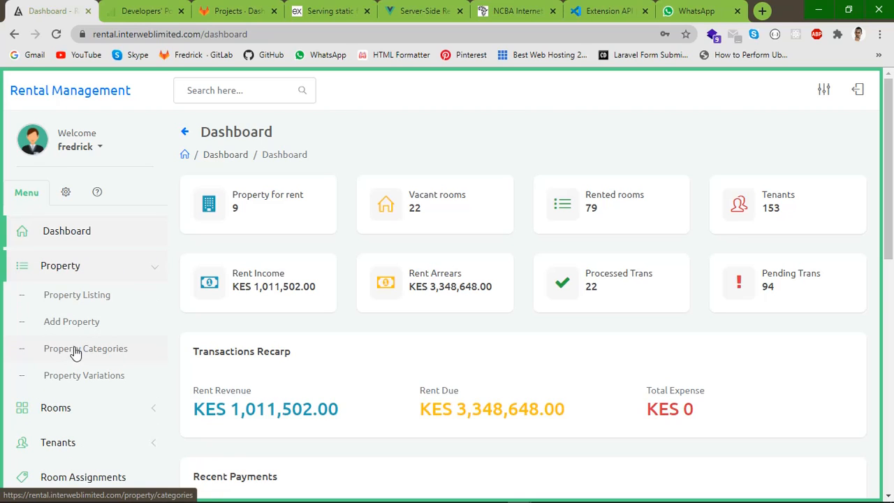
{"action": "left_click", "coordinate": [75, 351]}
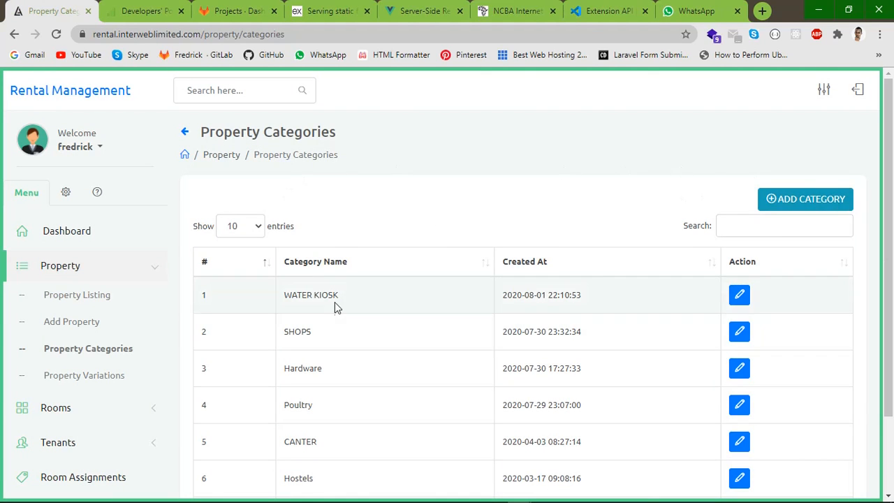
{"action": "scroll", "coordinate": [385, 315], "scroll_direction": "down", "scroll_amount": 2}
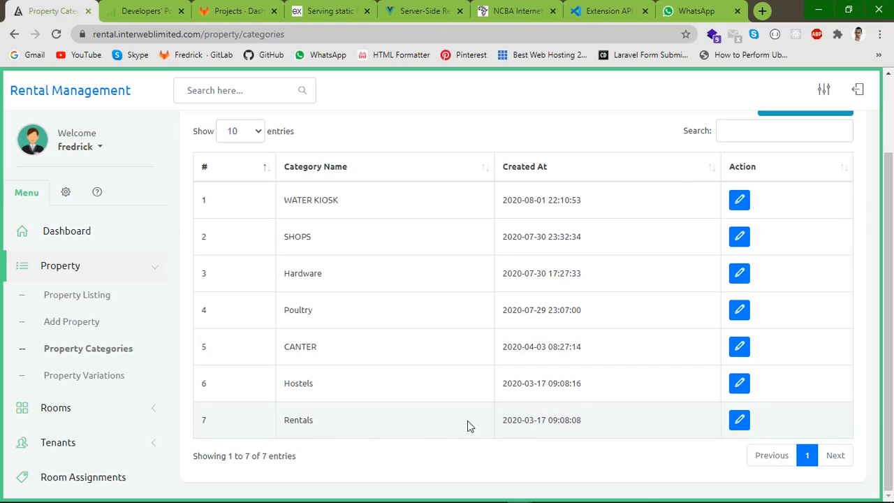
{"action": "scroll", "coordinate": [798, 168], "scroll_direction": "up", "scroll_amount": 2}
Open the Add Category form, close it unsaved, and go to Property Variations
{"action": "left_click", "coordinate": [800, 206]}
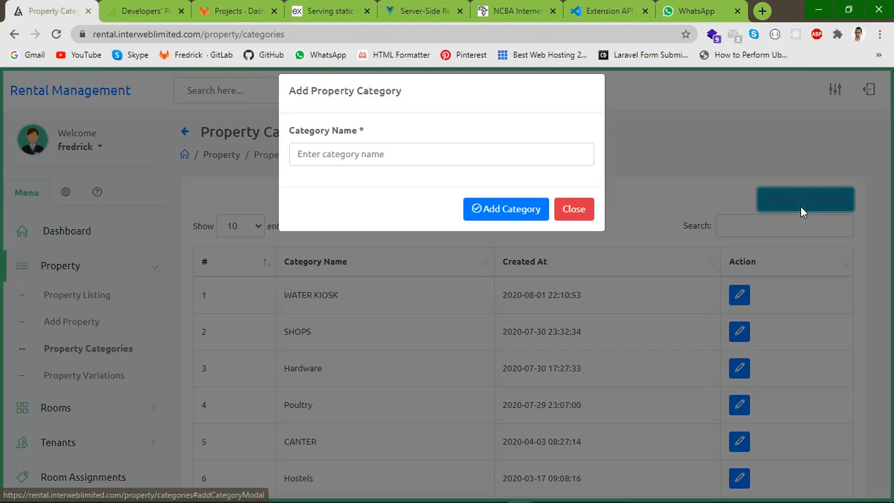
{"action": "left_click", "coordinate": [373, 169]}
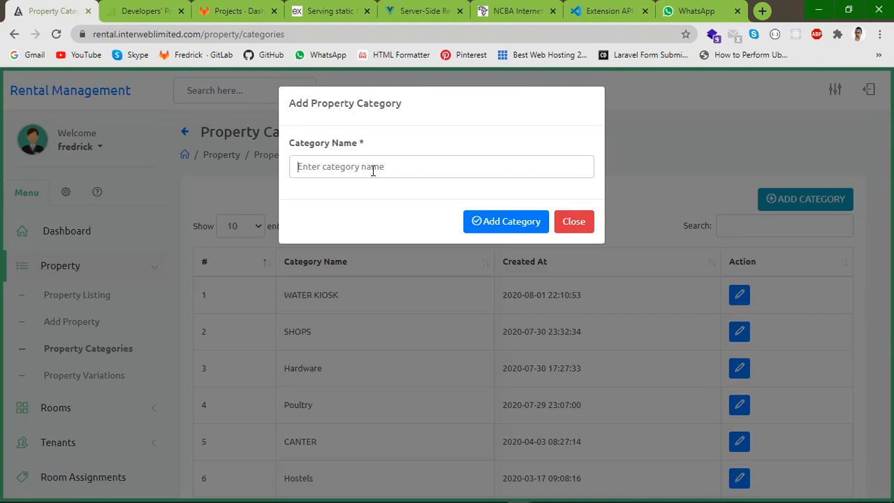
{"action": "left_click", "coordinate": [574, 222]}
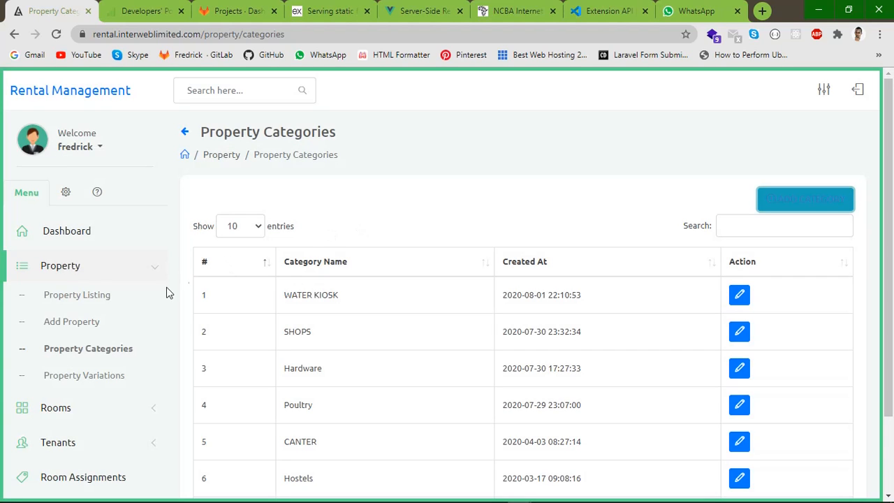
{"action": "left_click", "coordinate": [75, 377]}
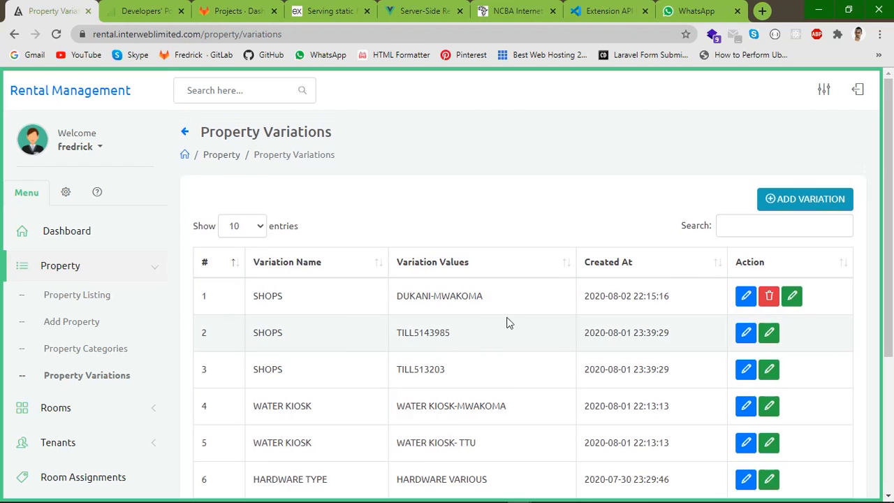
Scroll the variations table and move to page 2, showing Single Room and Bedsitter
{"action": "scroll", "coordinate": [571, 279], "scroll_direction": "down", "scroll_amount": 2}
{"action": "scroll", "coordinate": [571, 279], "scroll_direction": "up", "scroll_amount": 1}
{"action": "scroll", "coordinate": [487, 316], "scroll_direction": "down", "scroll_amount": 3}
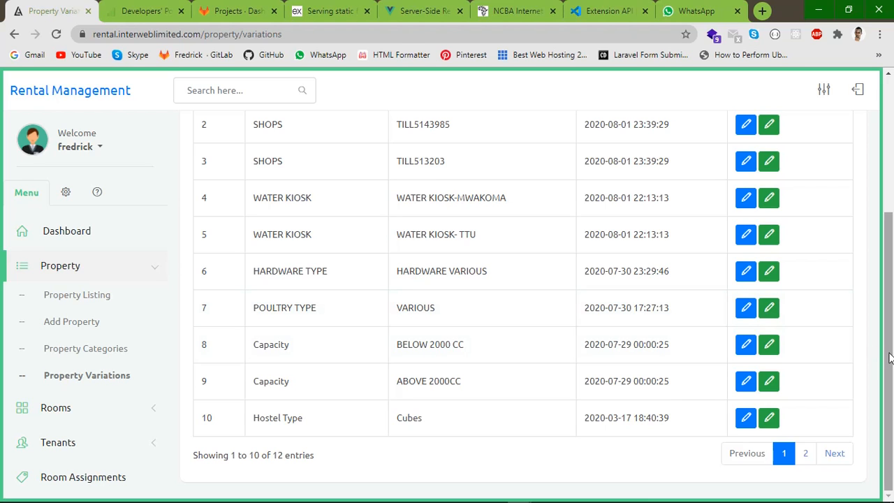
{"action": "left_click_drag", "start_coordinate": [888, 358], "coordinate": [891, 263]}
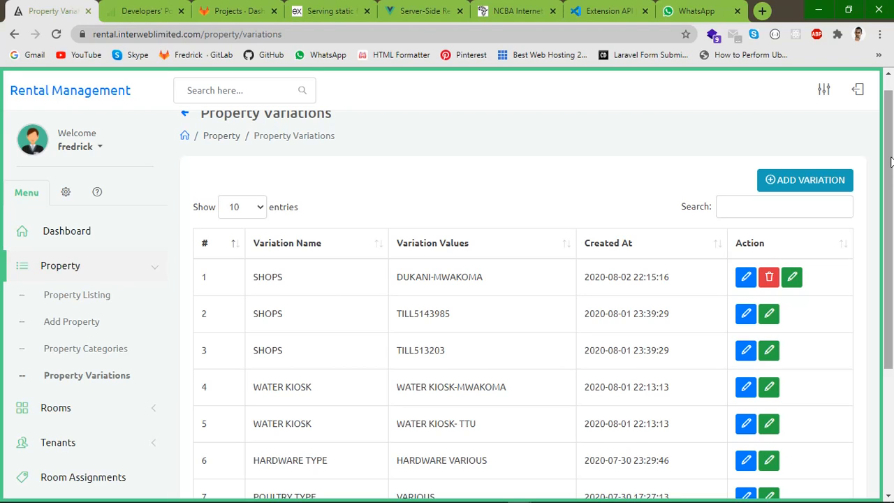
{"action": "left_click_drag", "start_coordinate": [891, 132], "coordinate": [887, 252]}
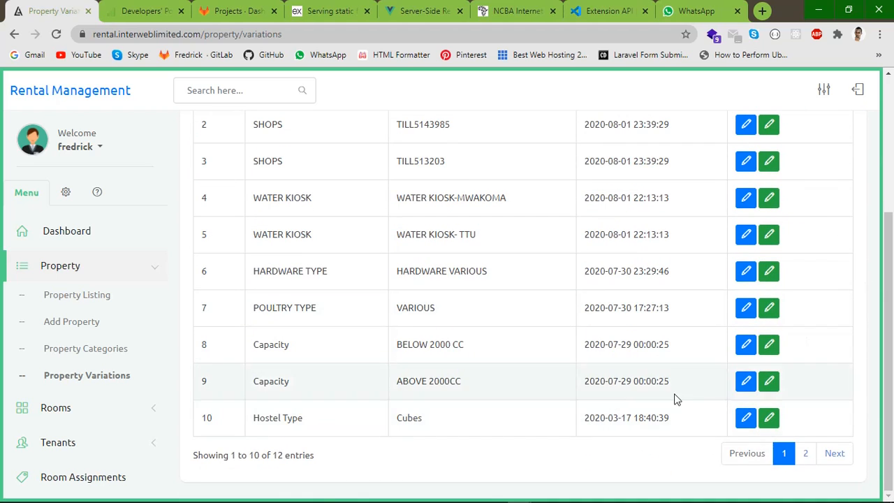
{"action": "left_click", "coordinate": [806, 454]}
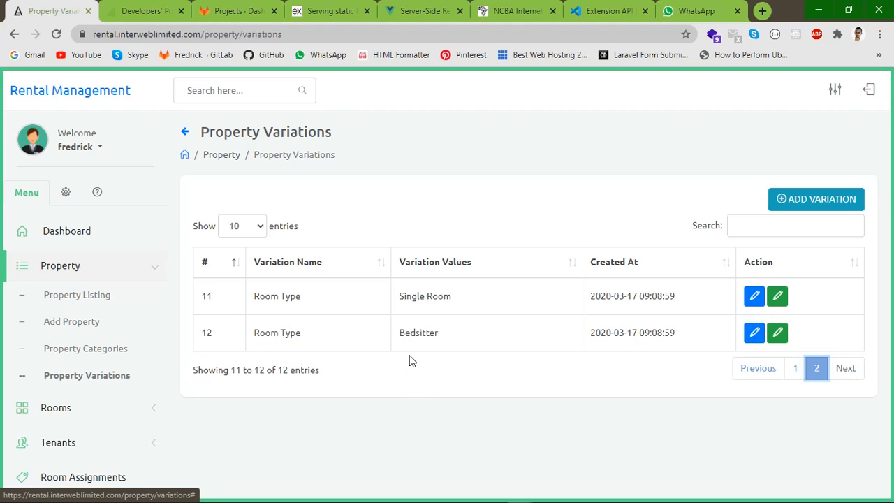
Try the Add Variation form with extra value rows, close it unsaved, then go to Add Property
{"action": "left_click", "coordinate": [797, 202]}
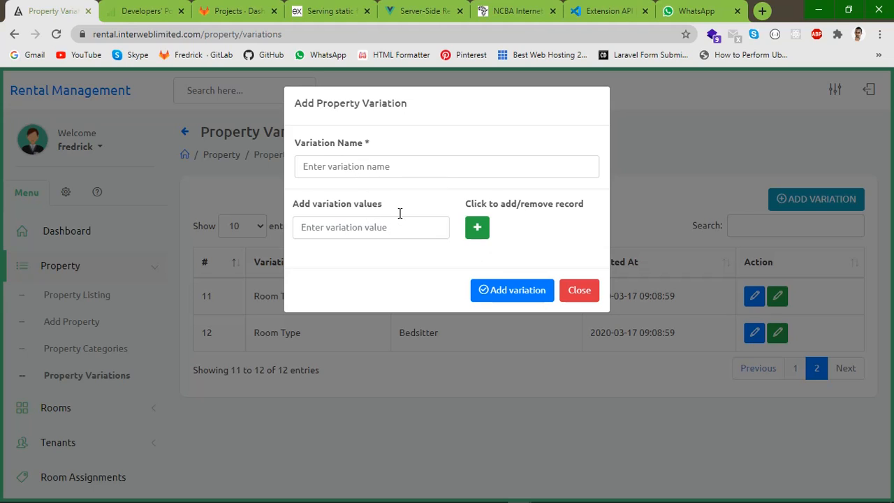
{"action": "left_click", "coordinate": [347, 167]}
{"action": "left_click", "coordinate": [352, 225]}
{"action": "left_click", "coordinate": [477, 227]}
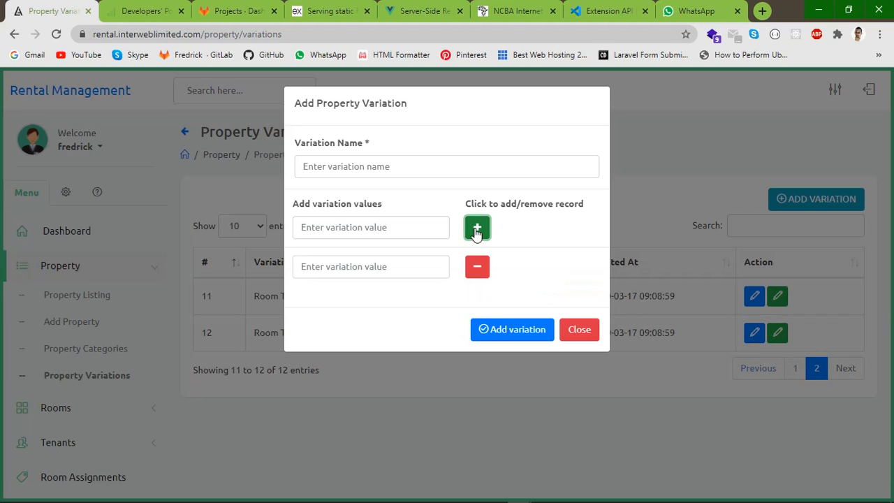
{"action": "left_click", "coordinate": [343, 262]}
{"action": "left_click", "coordinate": [578, 334]}
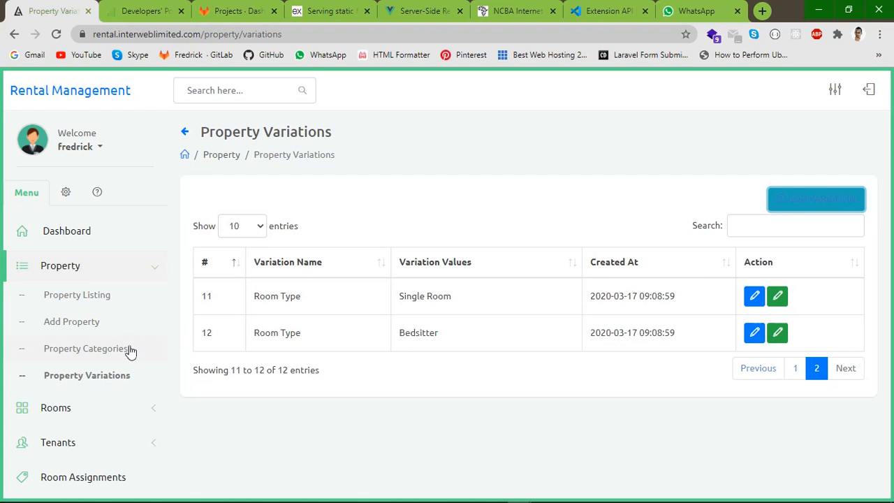
{"action": "left_click", "coordinate": [74, 323]}
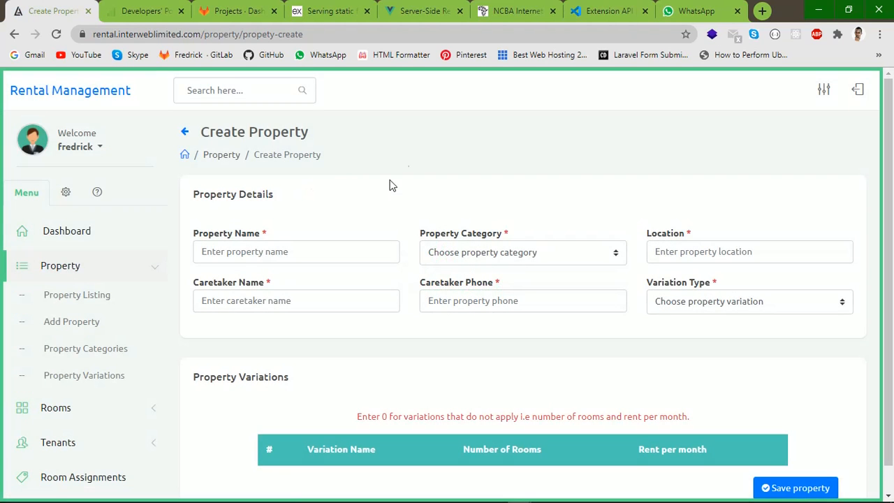
Name the new property XYZ Property, category Rentals, location Nairobi, Kenya
{"action": "left_click", "coordinate": [244, 250]}
{"action": "type", "text": "XY"}
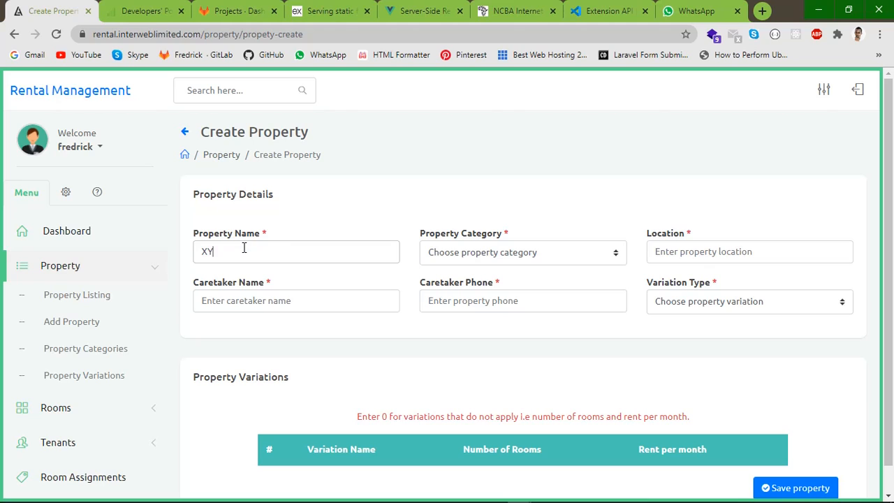
{"action": "type", "text": "Z Property"}
{"action": "left_click", "coordinate": [447, 252]}
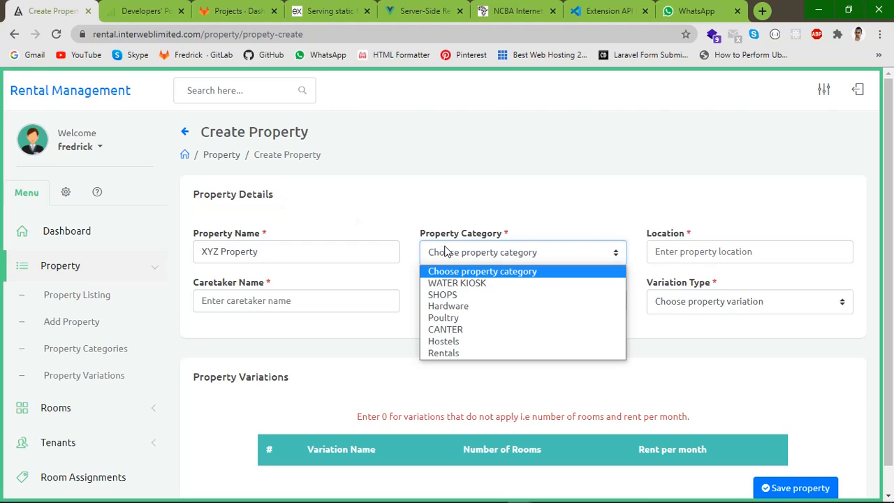
{"action": "left_click", "coordinate": [440, 352]}
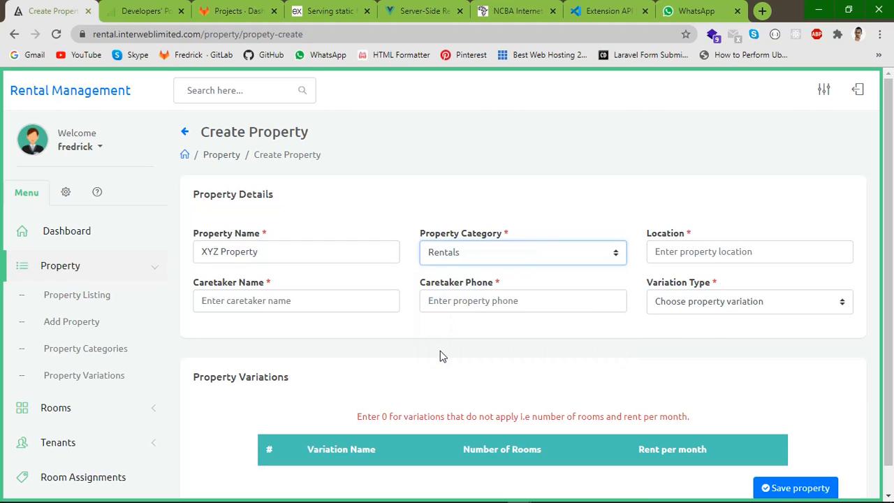
{"action": "left_click", "coordinate": [678, 250]}
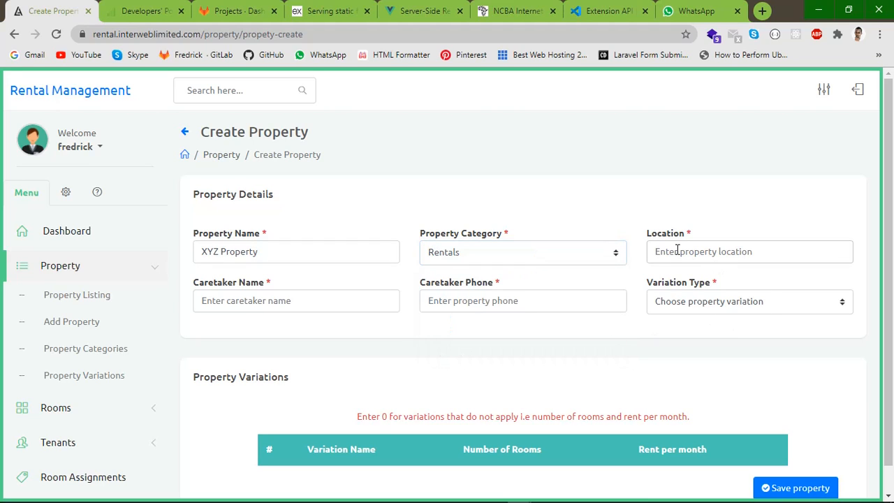
{"action": "type", "text": "Nairo"}
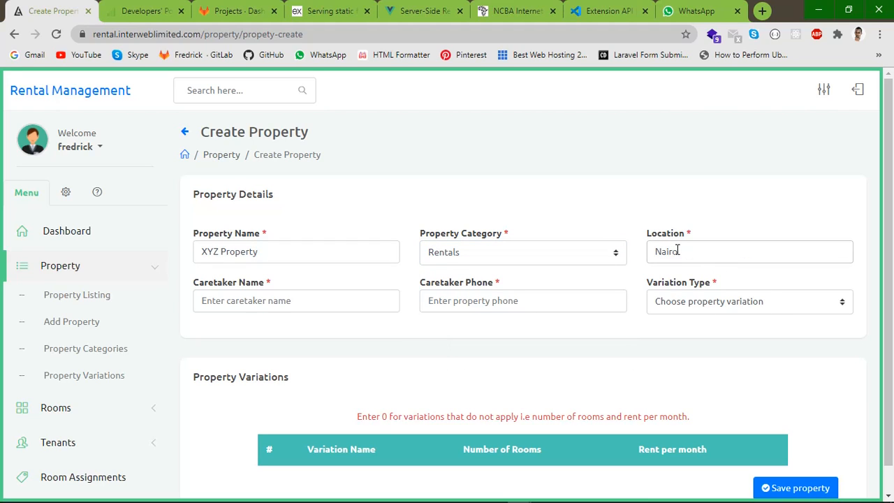
{"action": "type", "text": "bi, Kenya"}
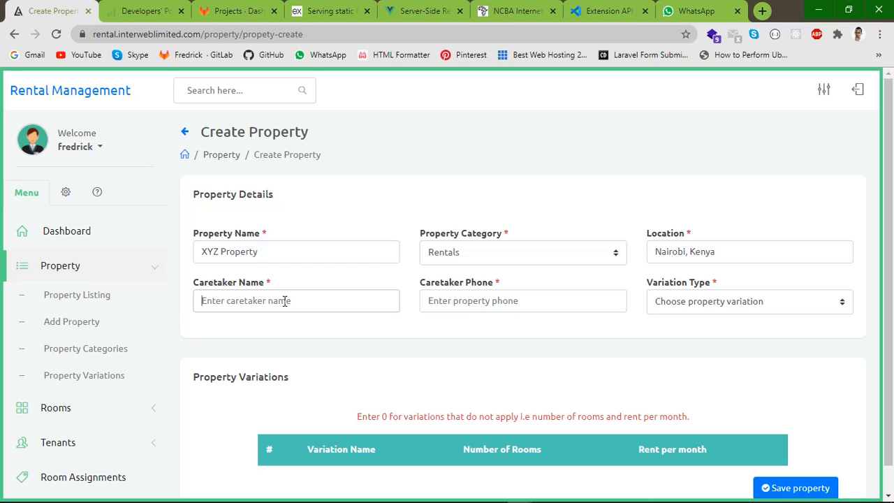
Enter the caretaker's name and phone number, and set the variation type to Room Type
{"action": "type", "text": "Fredrick"}
{"action": "left_click", "coordinate": [456, 303]}
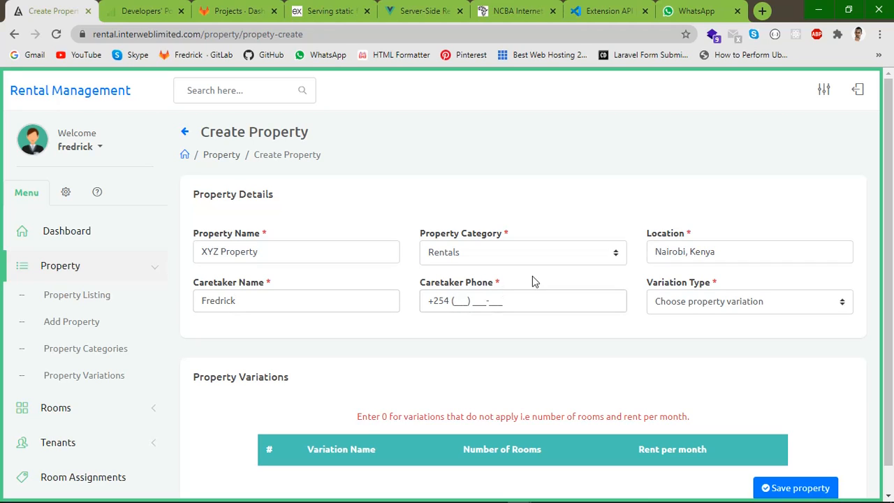
{"action": "left_click", "coordinate": [690, 306]}
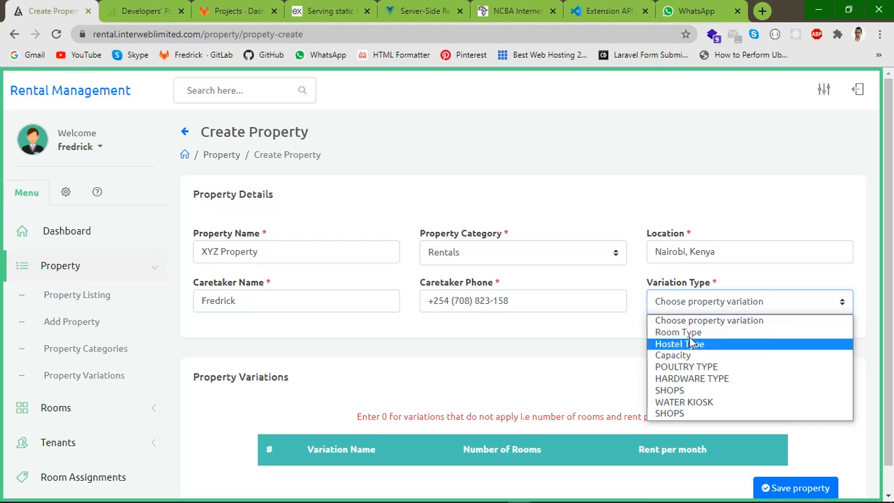
{"action": "left_click", "coordinate": [676, 333]}
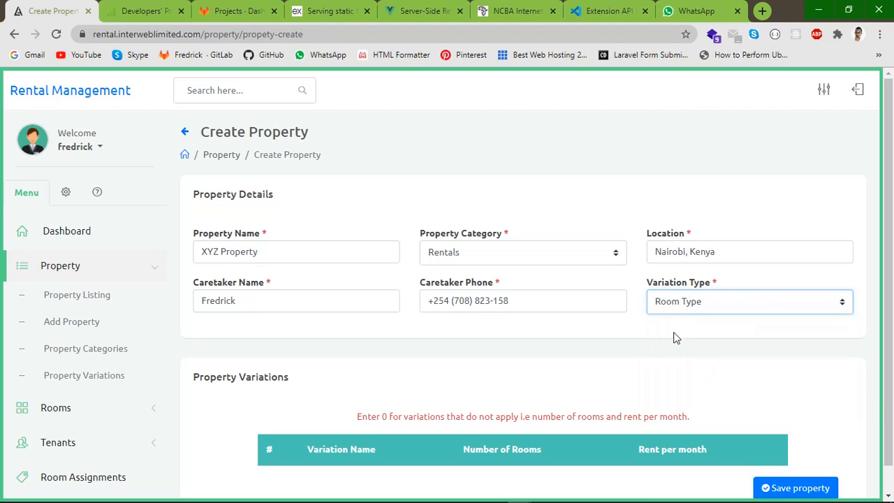
Set 2 rooms each for Single Room and Bedsitter after dismissing the antivirus notification
{"action": "scroll", "coordinate": [561, 314], "scroll_direction": "down", "scroll_amount": 1}
{"action": "scroll", "coordinate": [714, 314], "scroll_direction": "up", "scroll_amount": 1}
{"action": "scroll", "coordinate": [538, 336], "scroll_direction": "down", "scroll_amount": 1}
{"action": "scroll", "coordinate": [580, 287], "scroll_direction": "up", "scroll_amount": 1}
{"action": "scroll", "coordinate": [584, 280], "scroll_direction": "down", "scroll_amount": 1}
{"action": "scroll", "coordinate": [584, 282], "scroll_direction": "down", "scroll_amount": 1}
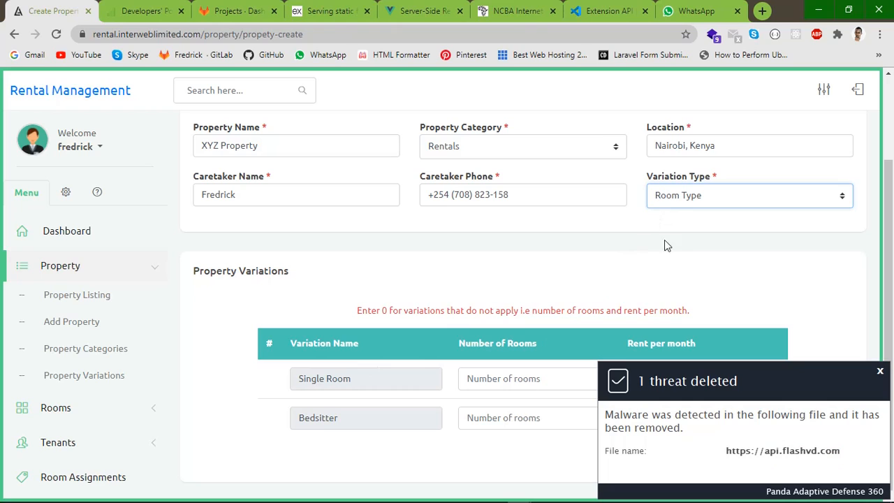
{"action": "left_click", "coordinate": [880, 371]}
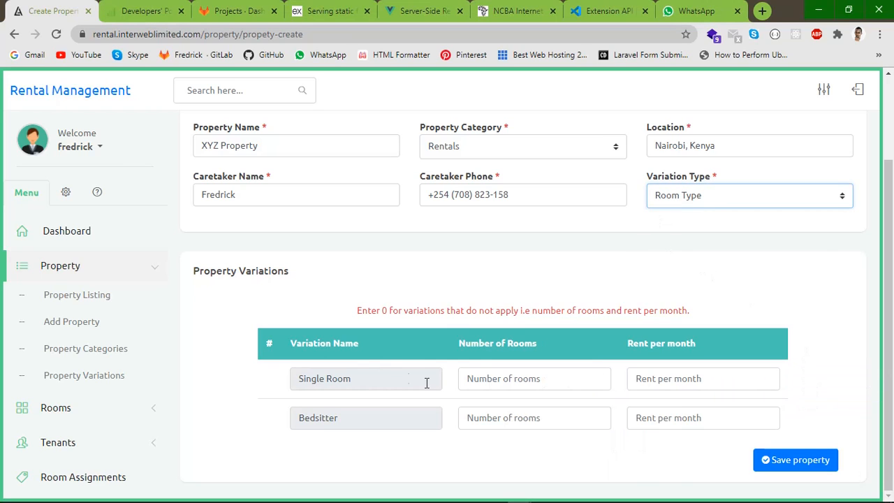
{"action": "left_click", "coordinate": [508, 378]}
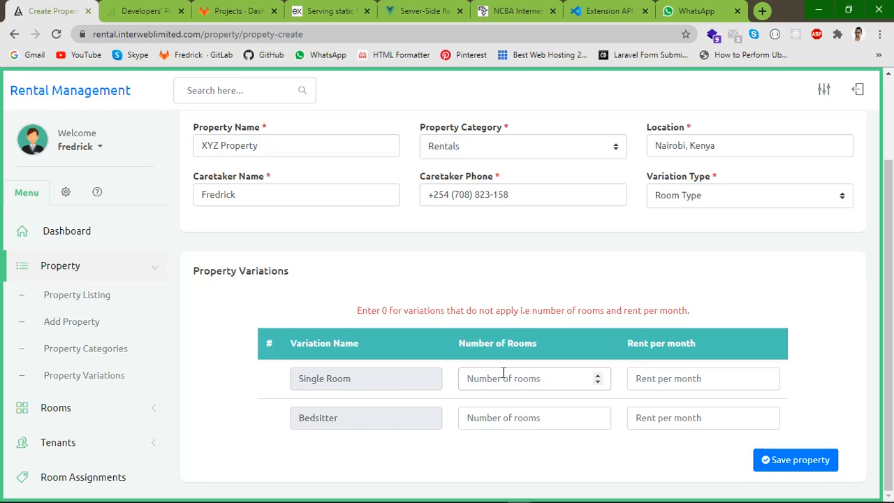
{"action": "type", "text": "2"}
{"action": "left_click", "coordinate": [493, 419]}
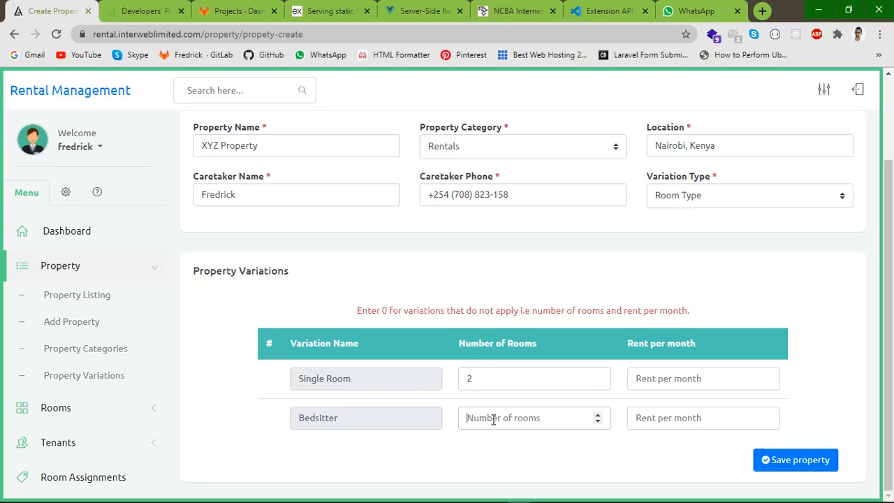
{"action": "type", "text": "2"}
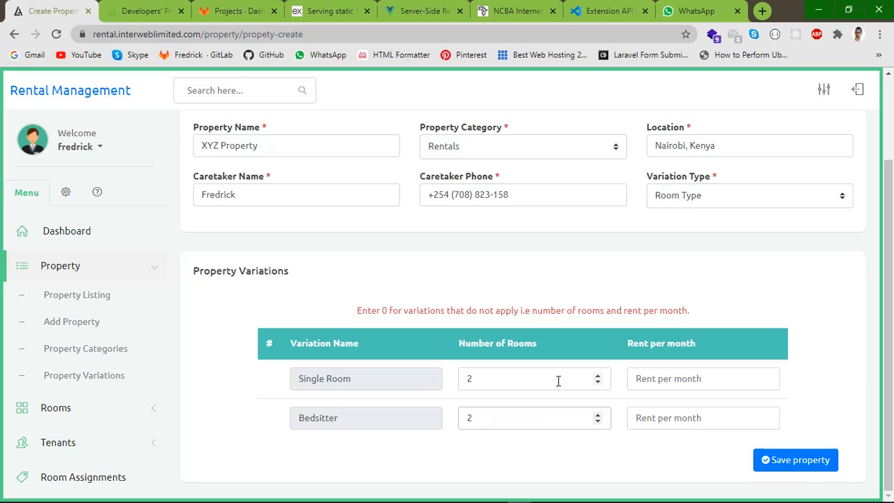
Set monthly rent to 2000 for Single Room and 1000 for Bedsitter, and save the property
{"action": "left_click", "coordinate": [657, 380]}
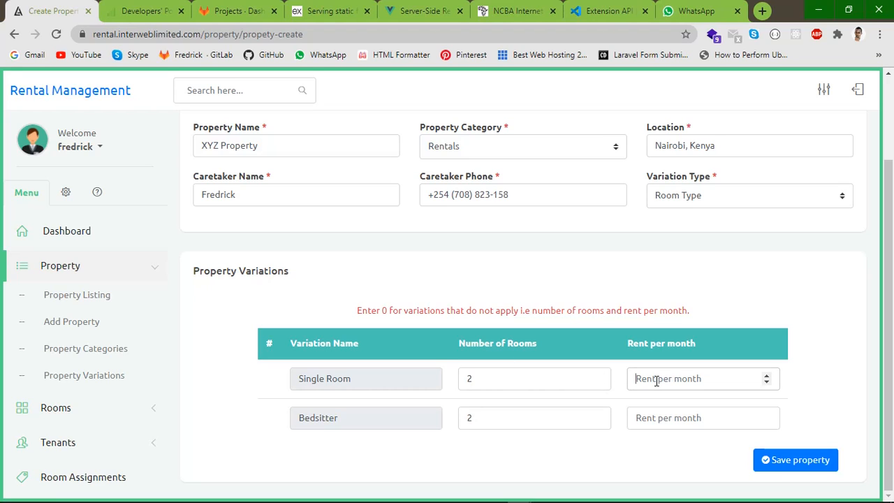
{"action": "type", "text": "2000"}
{"action": "left_click", "coordinate": [652, 417]}
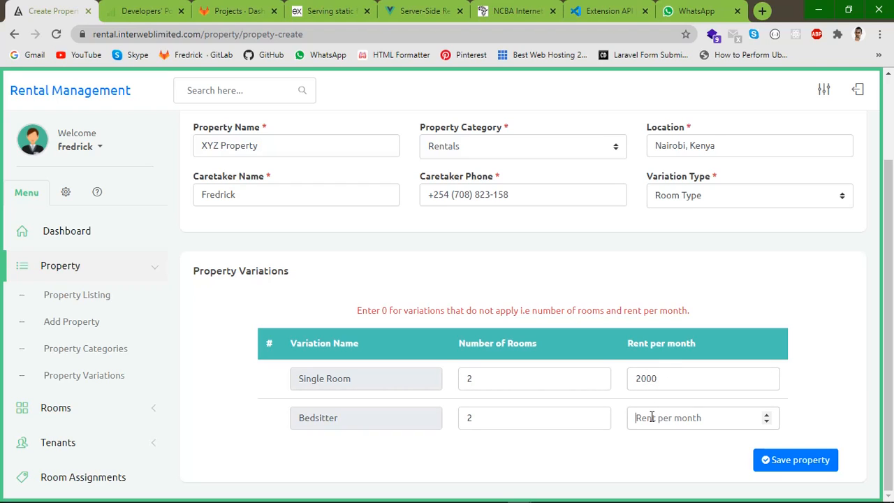
{"action": "type", "text": "1000"}
{"action": "left_click", "coordinate": [758, 461]}
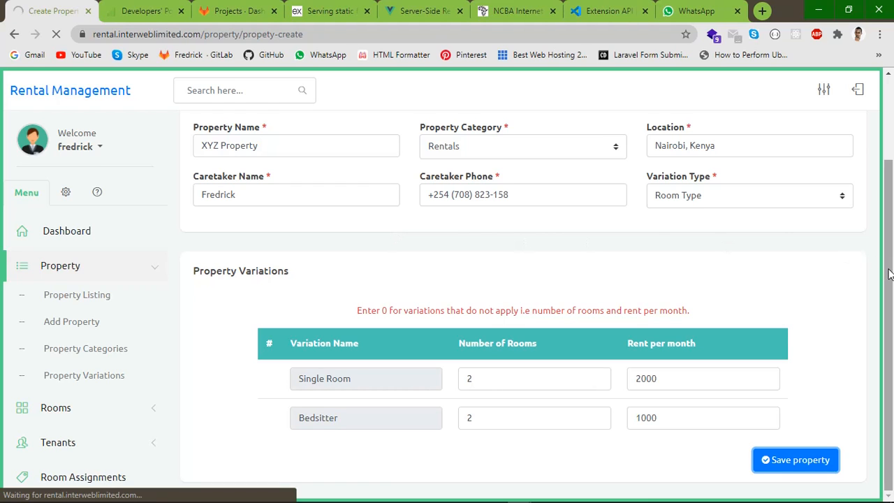
{"action": "left_click_drag", "start_coordinate": [889, 272], "coordinate": [891, 143]}
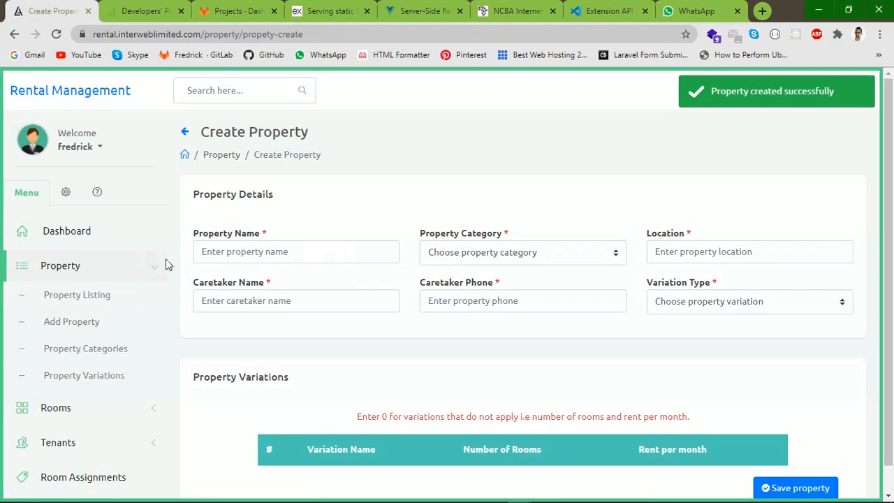
{"action": "left_click", "coordinate": [77, 299]}
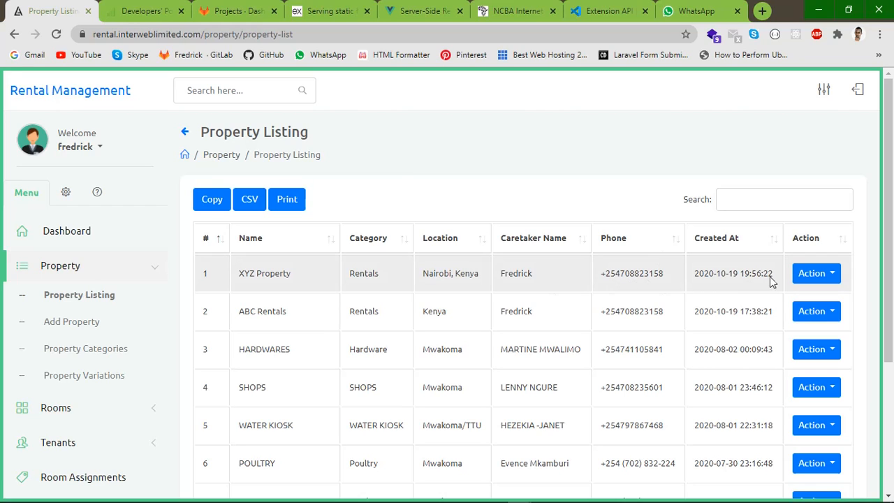
Open the Action menu on the XYZ Property row in Property Listing
{"action": "left_click", "coordinate": [824, 273]}
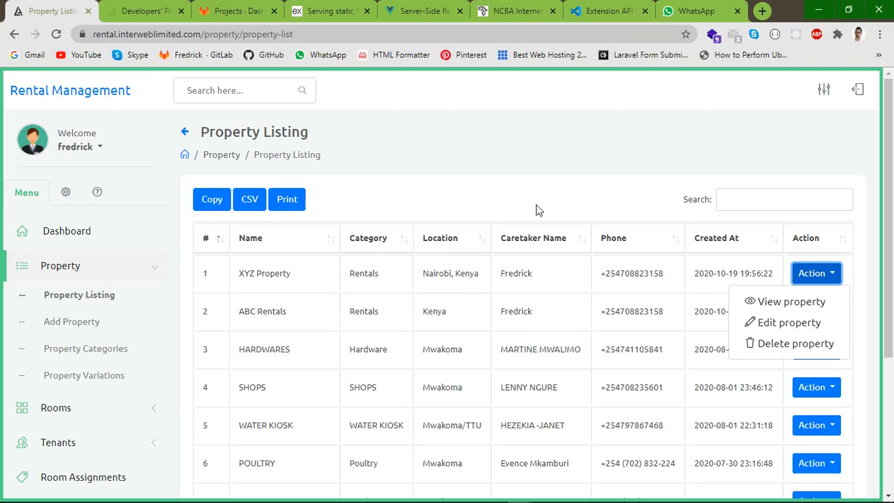
{"action": "left_click", "coordinate": [788, 324]}
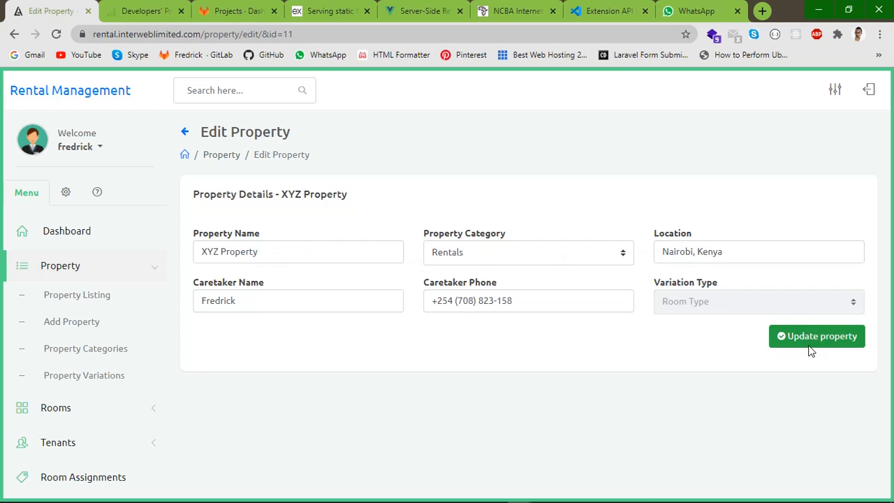
{"action": "left_click", "coordinate": [16, 35]}
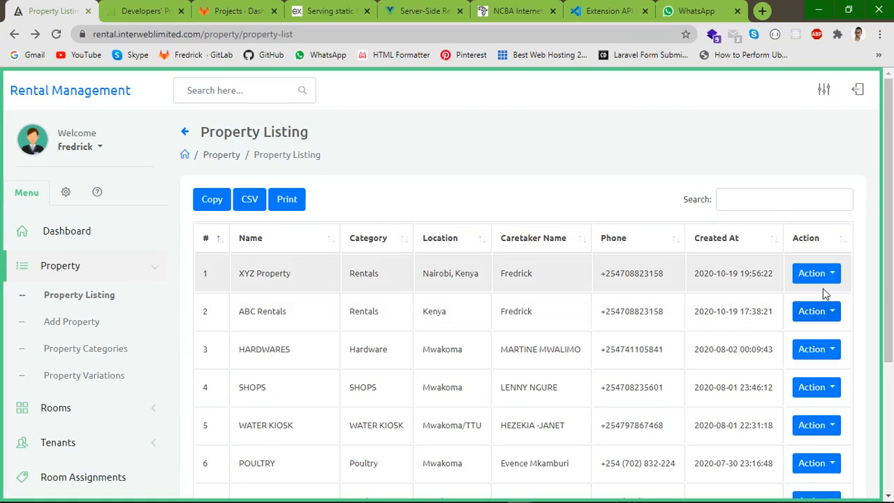
View XYZ Property, review its Rent Income, Rent Arrears, Total and Rented Rooms cards, then start a variation value
{"action": "left_click", "coordinate": [821, 276]}
{"action": "left_click", "coordinate": [773, 304]}
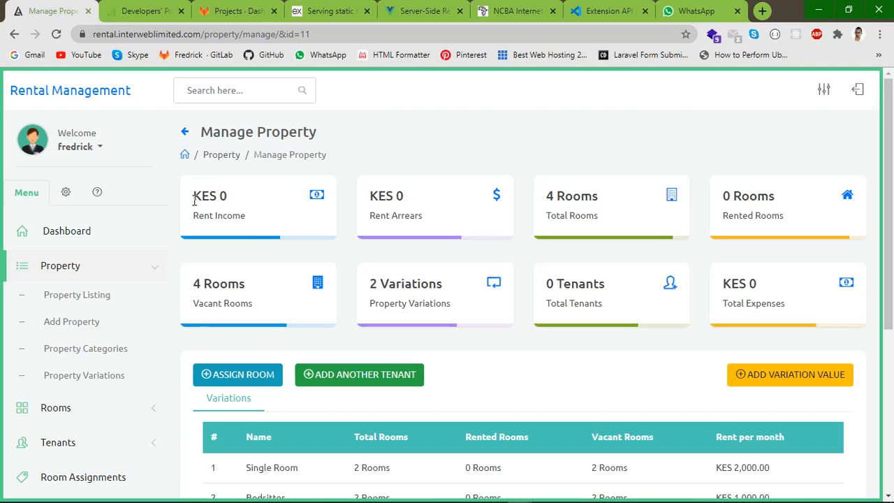
{"action": "left_click_drag", "start_coordinate": [187, 212], "coordinate": [270, 221]}
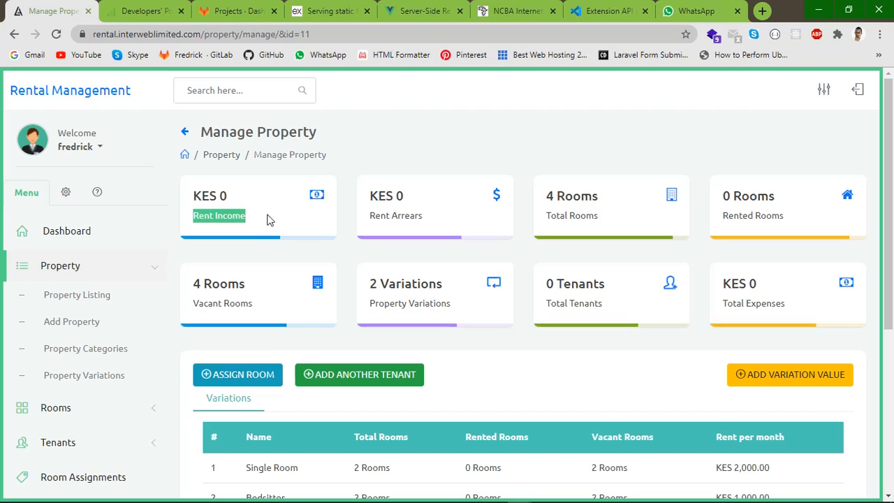
{"action": "left_click_drag", "start_coordinate": [364, 216], "coordinate": [446, 221]}
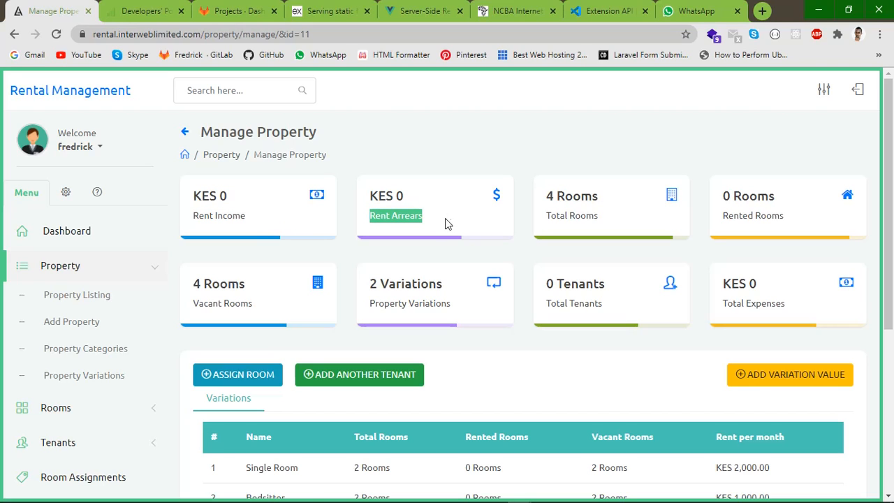
{"action": "left_click_drag", "start_coordinate": [550, 196], "coordinate": [609, 210]}
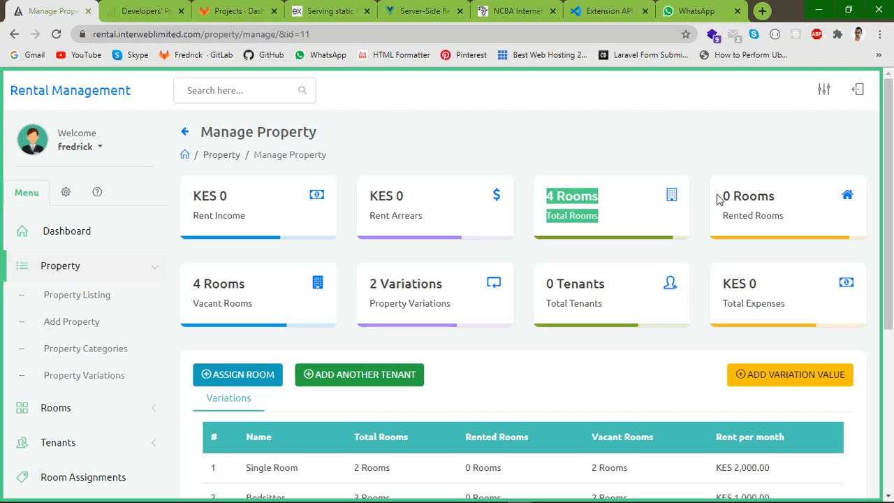
{"action": "left_click_drag", "start_coordinate": [723, 198], "coordinate": [775, 200]}
{"action": "left_click", "coordinate": [743, 231]}
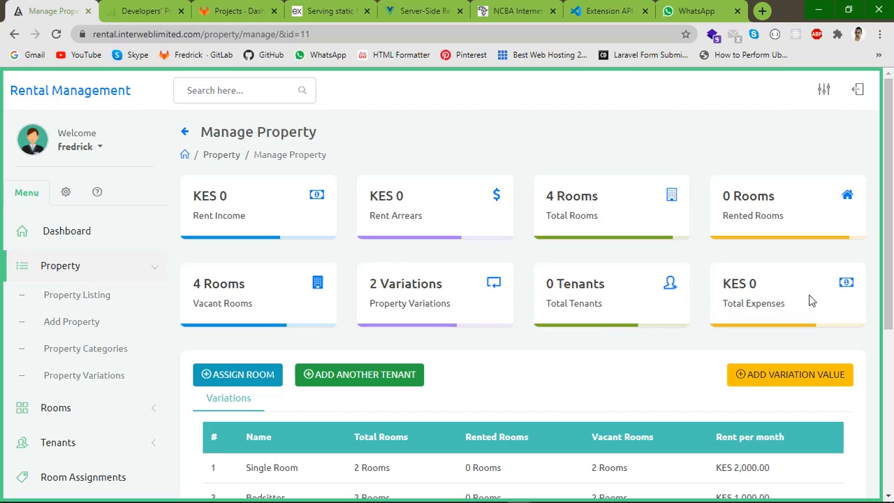
{"action": "left_click_drag", "start_coordinate": [891, 207], "coordinate": [892, 314]}
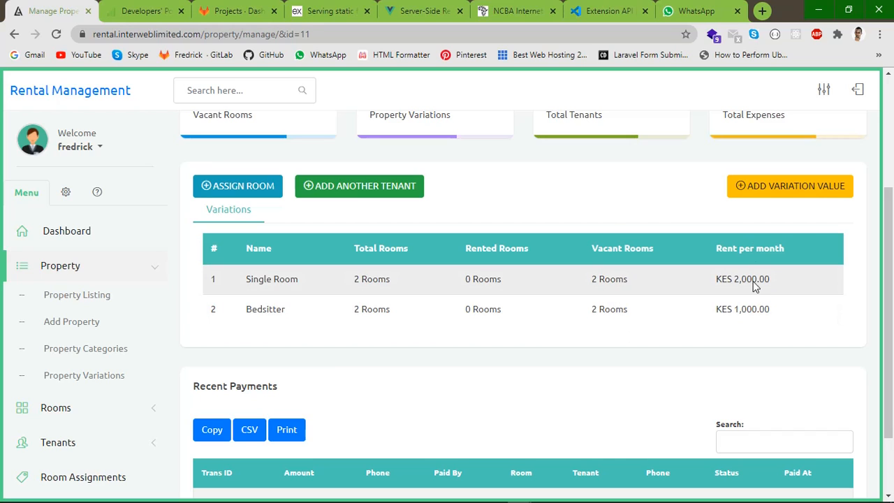
{"action": "left_click", "coordinate": [795, 190]}
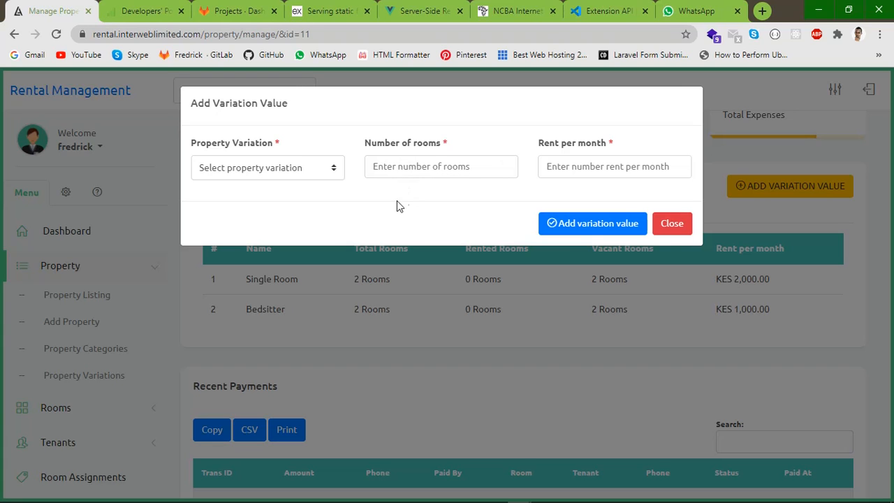
Close the Add Variation Value form unsaved, check the empty Recent Payments, and return to Property Listing
{"action": "left_click", "coordinate": [672, 223]}
{"action": "scroll", "coordinate": [479, 302], "scroll_direction": "up", "scroll_amount": 1}
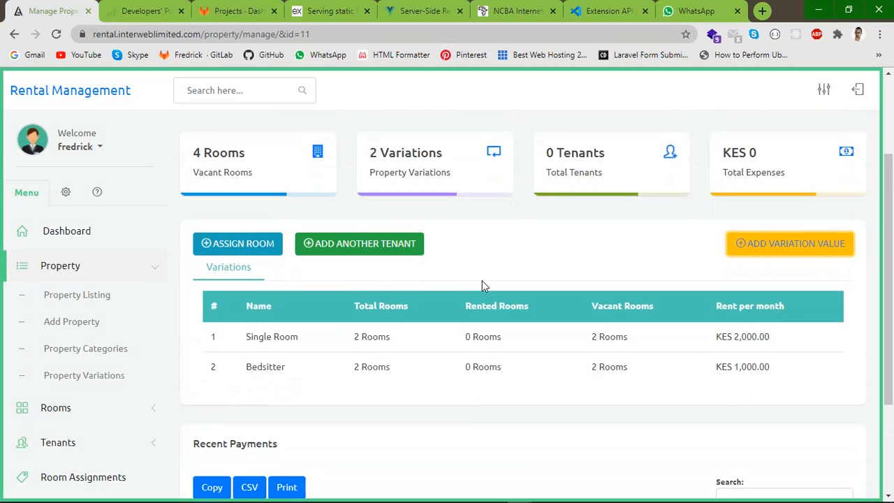
{"action": "scroll", "coordinate": [482, 286], "scroll_direction": "down", "scroll_amount": 2}
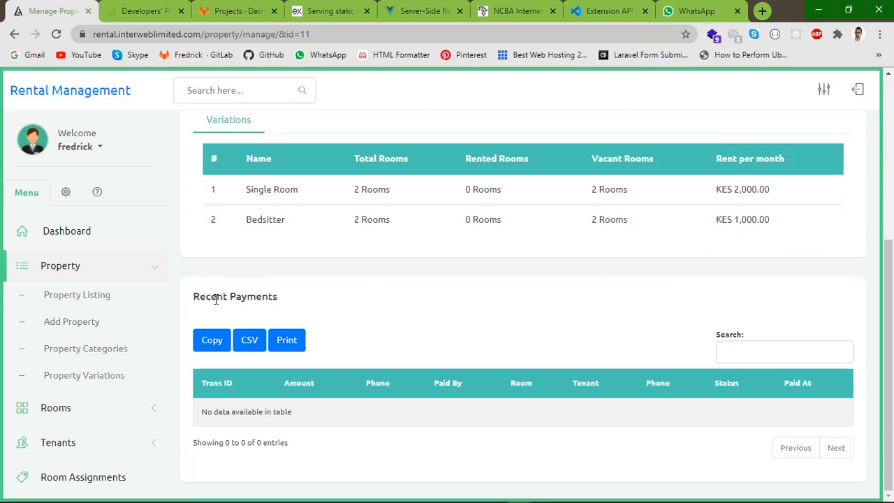
{"action": "left_click", "coordinate": [64, 297]}
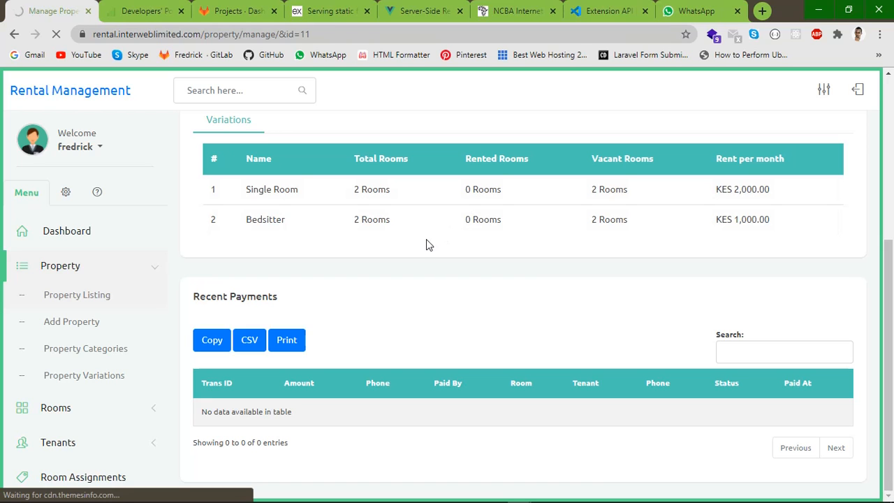
Export the property listing as a CSV file and save it
{"action": "key", "text": "alt+Left"}
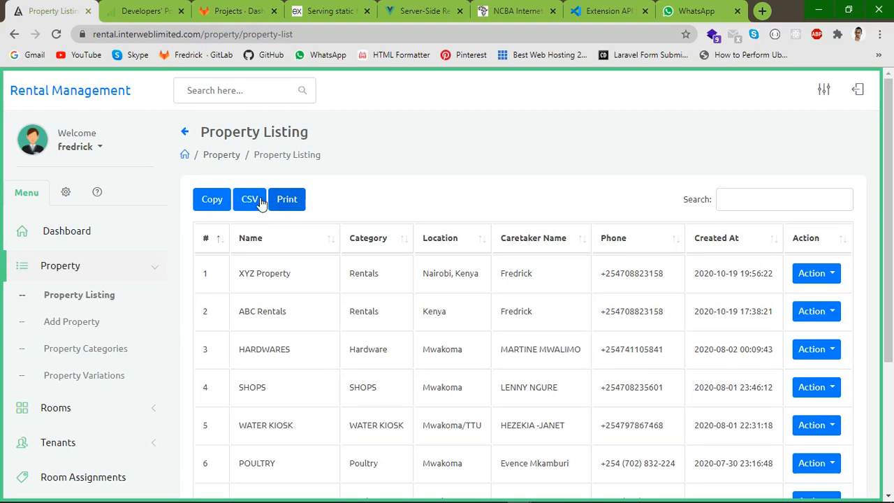
{"action": "left_click", "coordinate": [248, 201]}
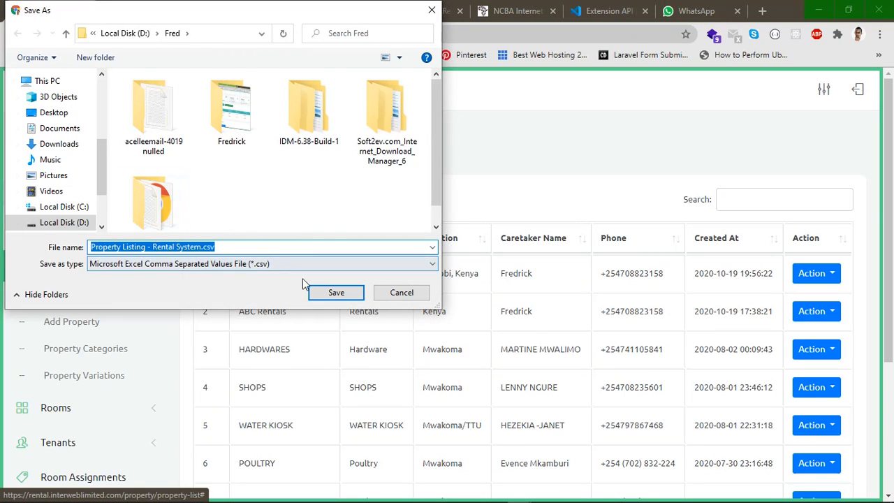
{"action": "left_click", "coordinate": [316, 295]}
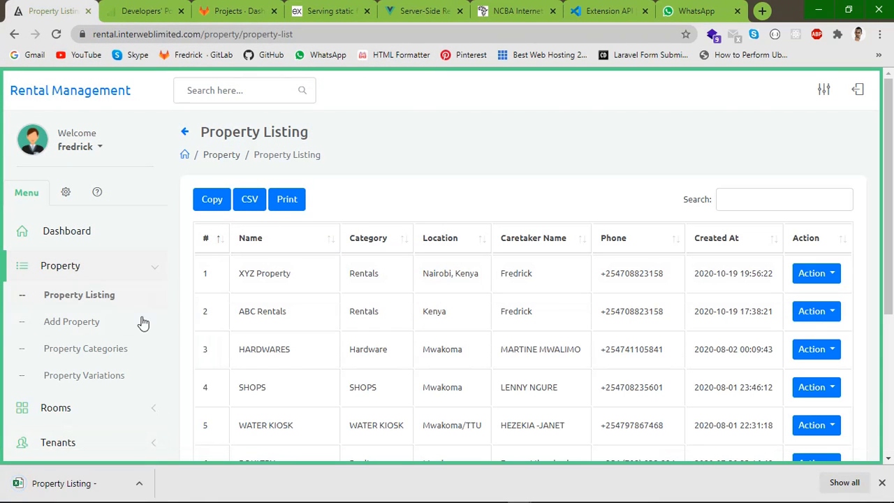
Collapse the Property menu and open Room Listing under Rooms
{"action": "left_click", "coordinate": [157, 272]}
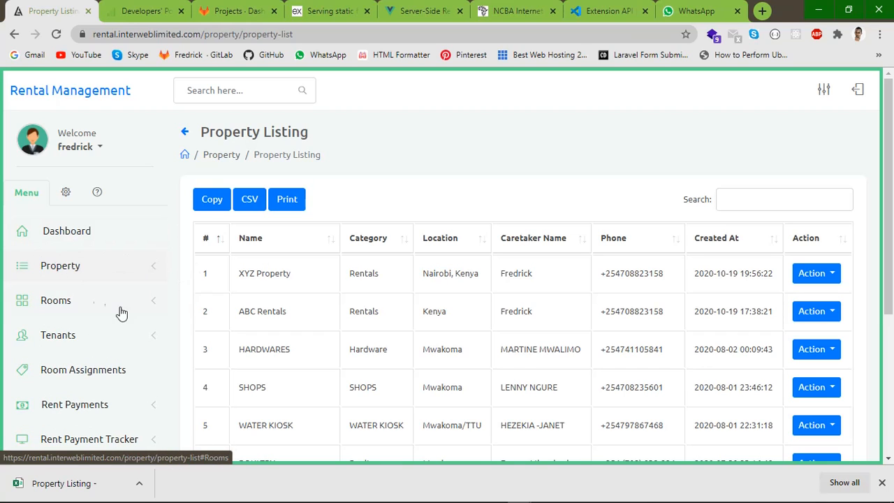
{"action": "left_click", "coordinate": [151, 305]}
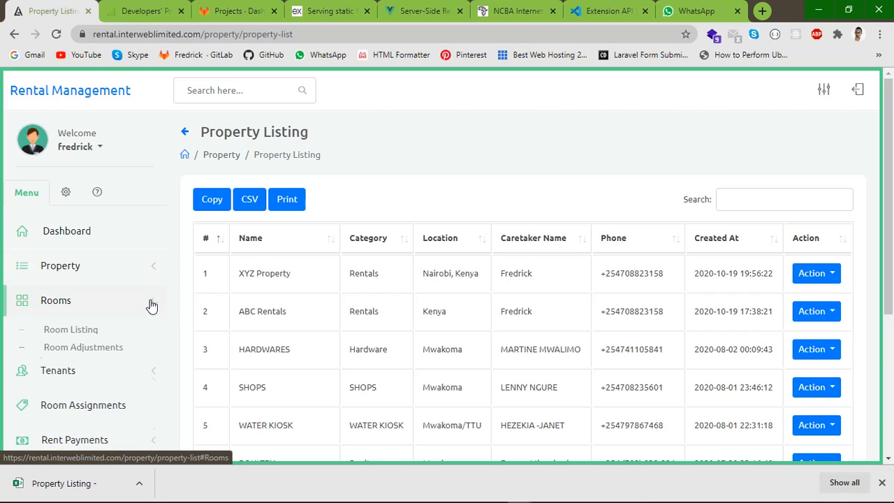
{"action": "left_click", "coordinate": [63, 335]}
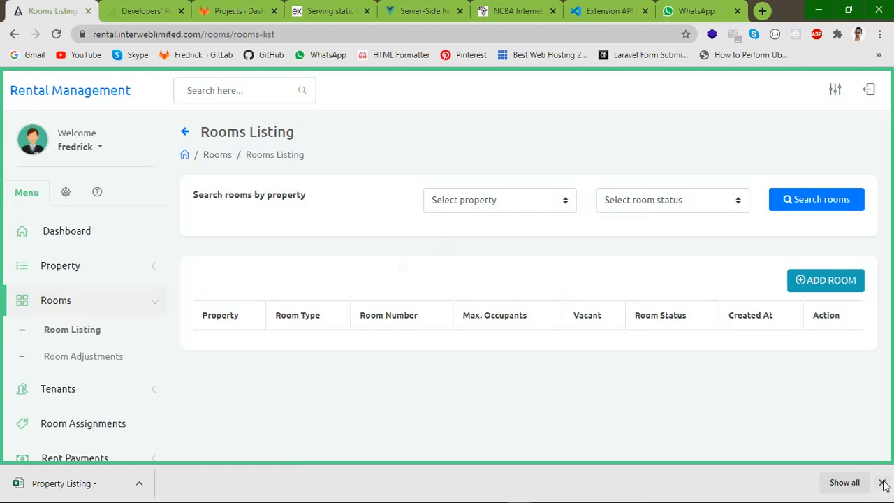
Start a new room for XYZ Property with the Single Room variation
{"action": "left_click", "coordinate": [883, 482]}
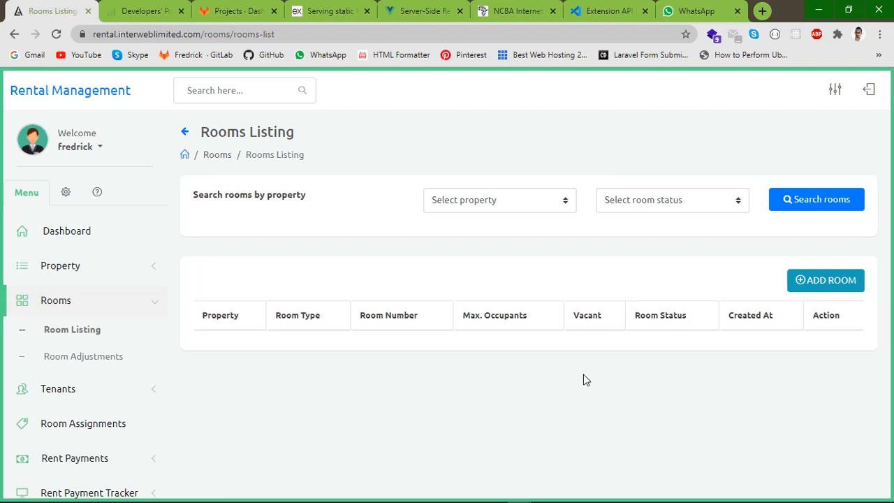
{"action": "left_click", "coordinate": [834, 281]}
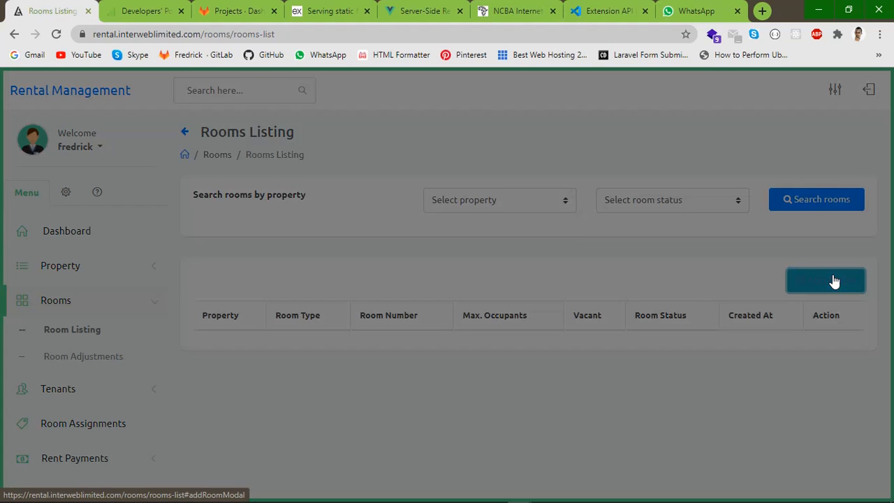
{"action": "left_click", "coordinate": [233, 171]}
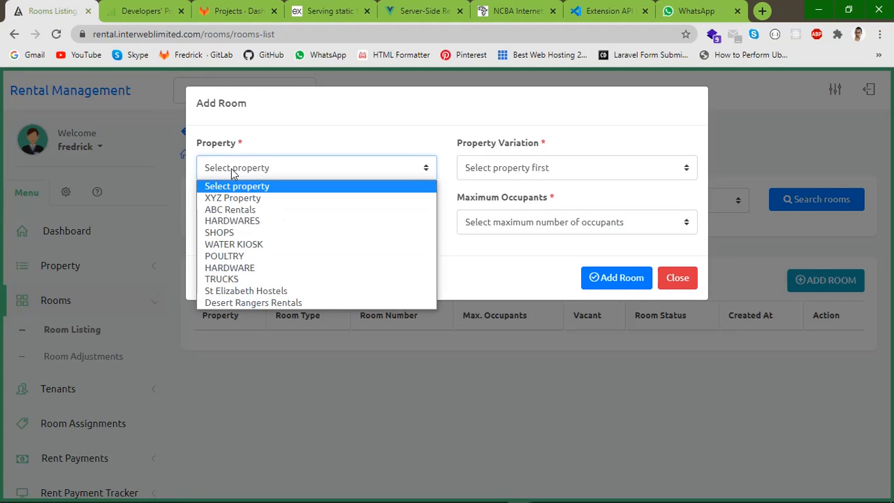
{"action": "left_click", "coordinate": [225, 199]}
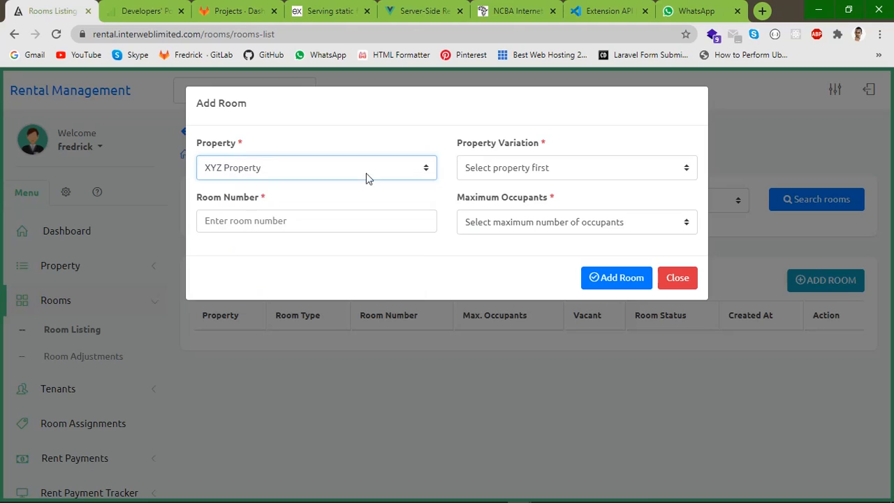
{"action": "left_click", "coordinate": [499, 172]}
{"action": "left_click", "coordinate": [498, 172]}
{"action": "left_click", "coordinate": [450, 166]}
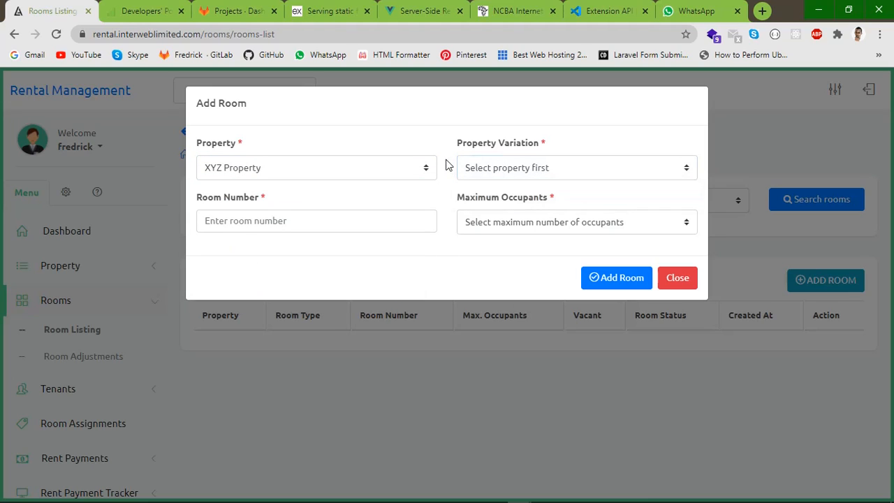
{"action": "left_click", "coordinate": [489, 169]}
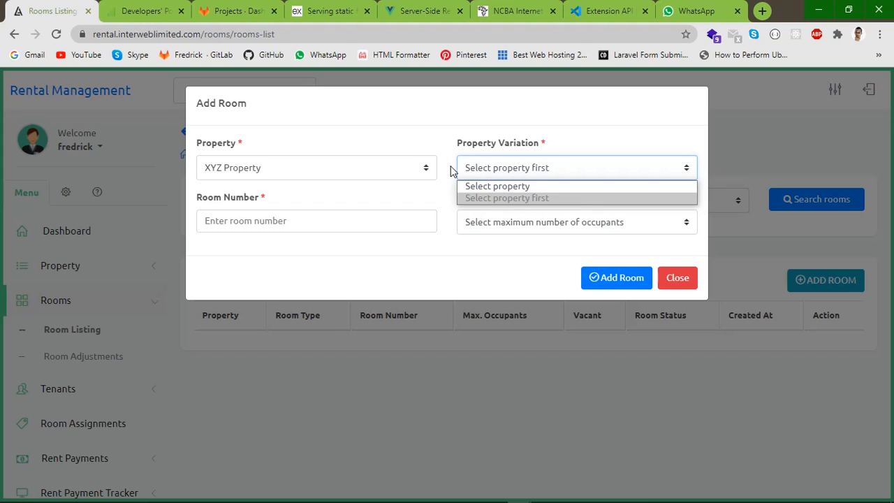
{"action": "left_click", "coordinate": [487, 172]}
{"action": "left_click", "coordinate": [488, 167]}
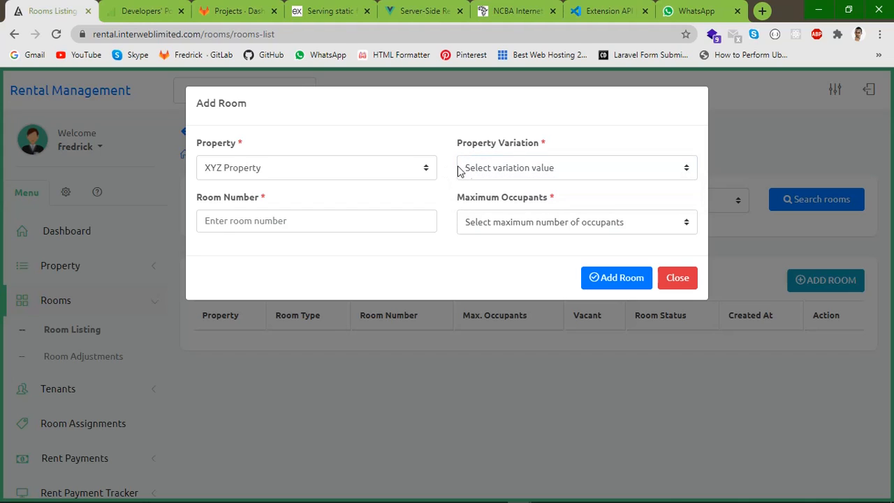
{"action": "left_click", "coordinate": [480, 170]}
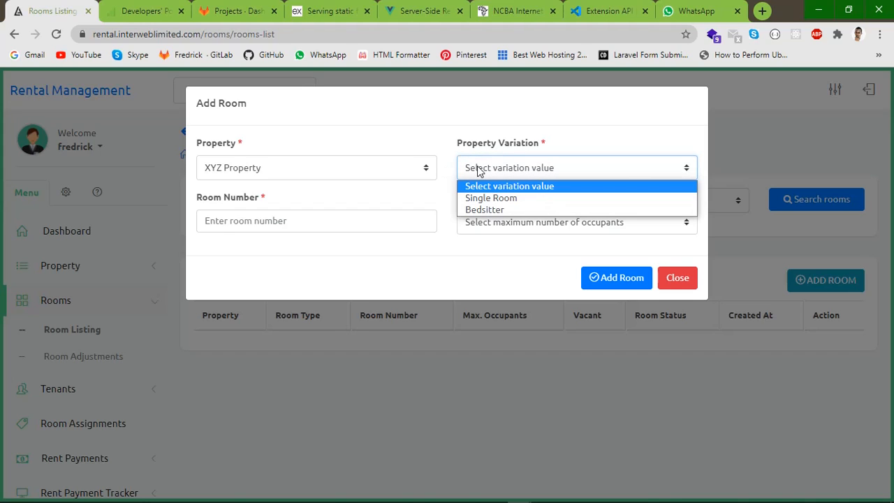
{"action": "left_click", "coordinate": [489, 199]}
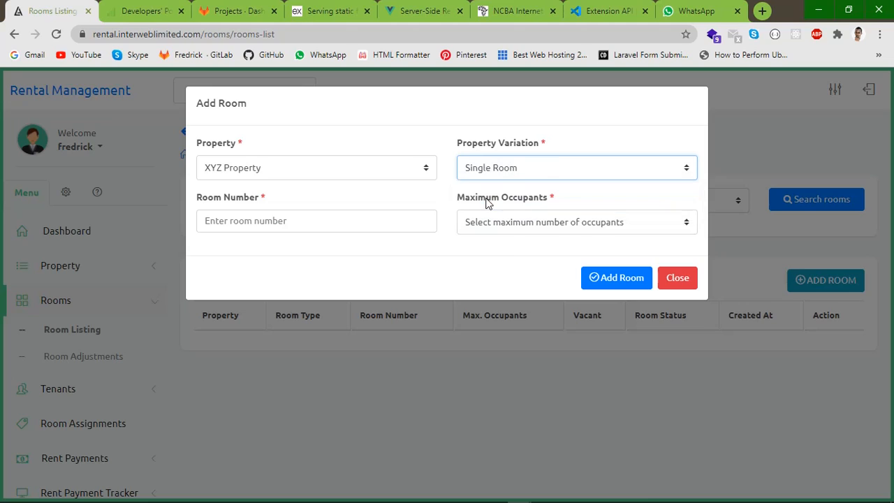
Enter room number A, set maximum occupants to No maximum number, and add the room
{"action": "left_click", "coordinate": [268, 220]}
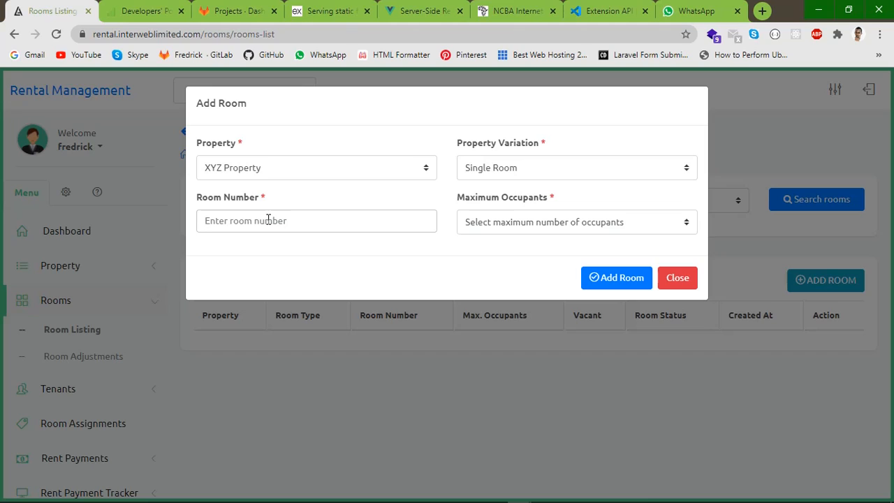
{"action": "type", "text": "A"}
{"action": "left_click", "coordinate": [523, 227]}
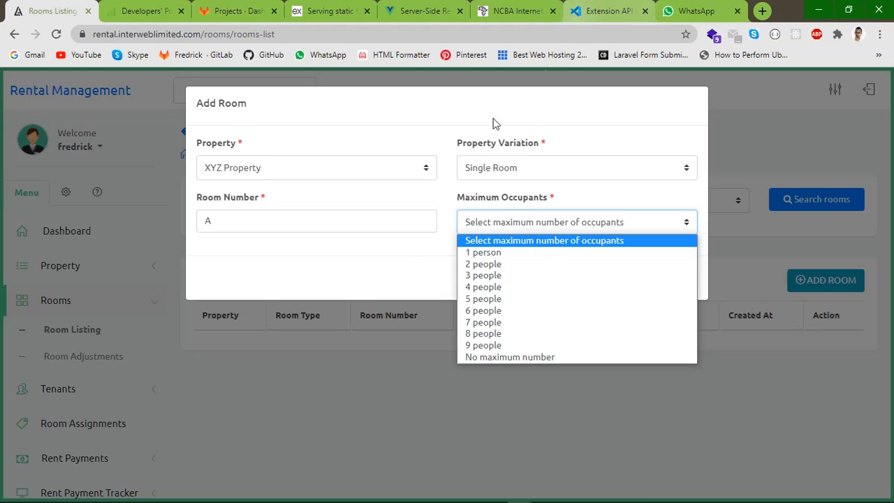
{"action": "left_click", "coordinate": [403, 271]}
{"action": "left_click", "coordinate": [521, 222]}
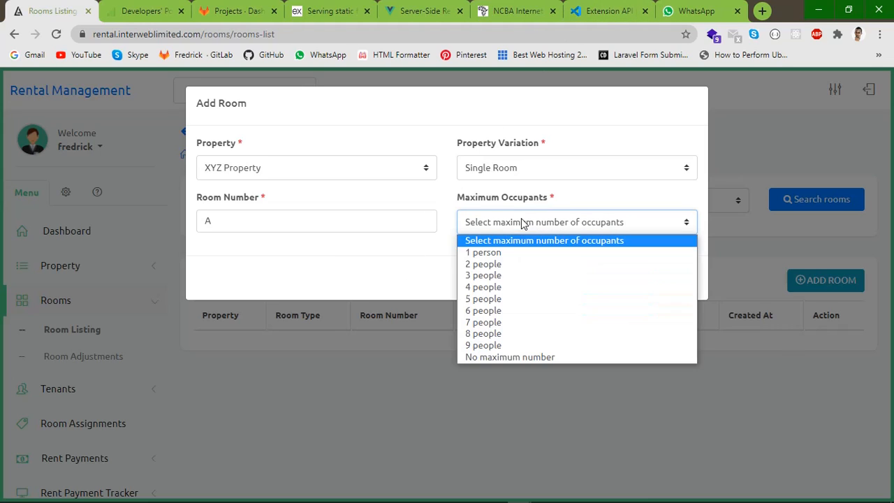
{"action": "left_click", "coordinate": [514, 358]}
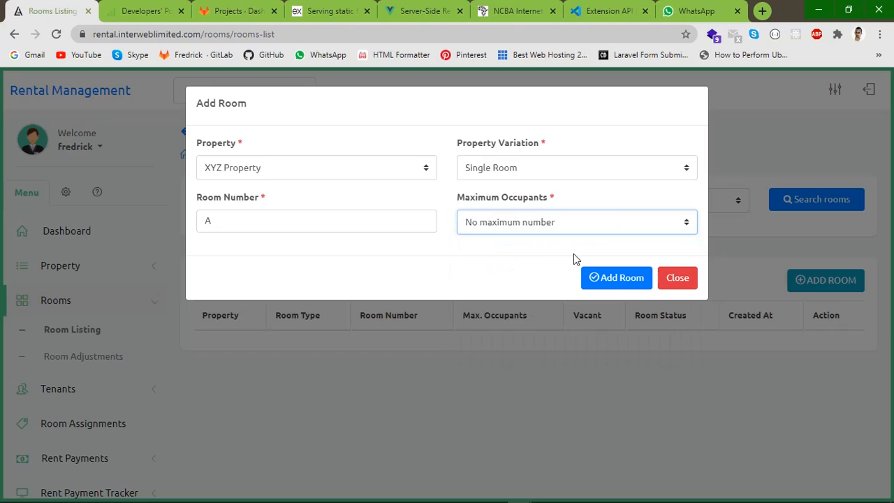
{"action": "left_click", "coordinate": [610, 285]}
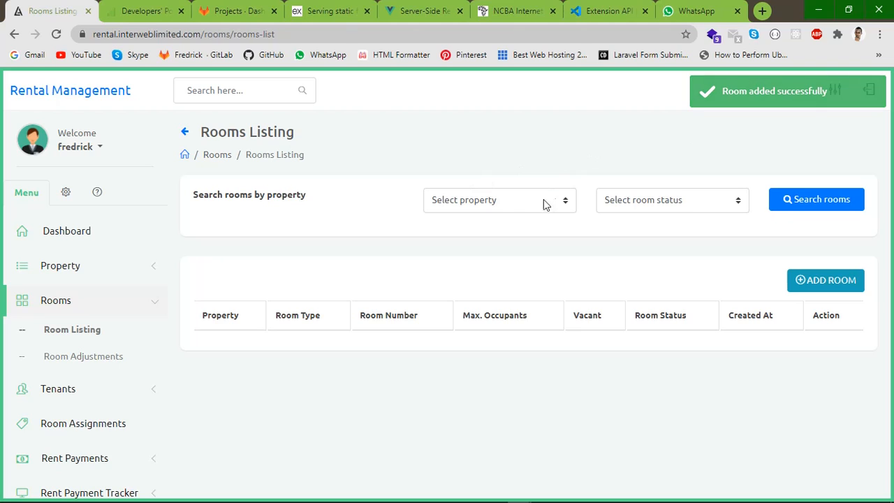
Search rooms filtered to XYZ Property with Vacant status
{"action": "left_click", "coordinate": [481, 200]}
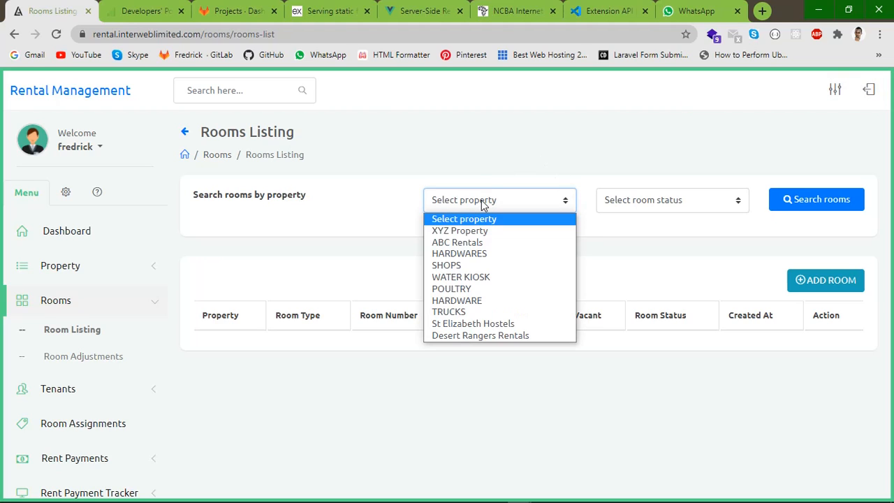
{"action": "left_click", "coordinate": [459, 231]}
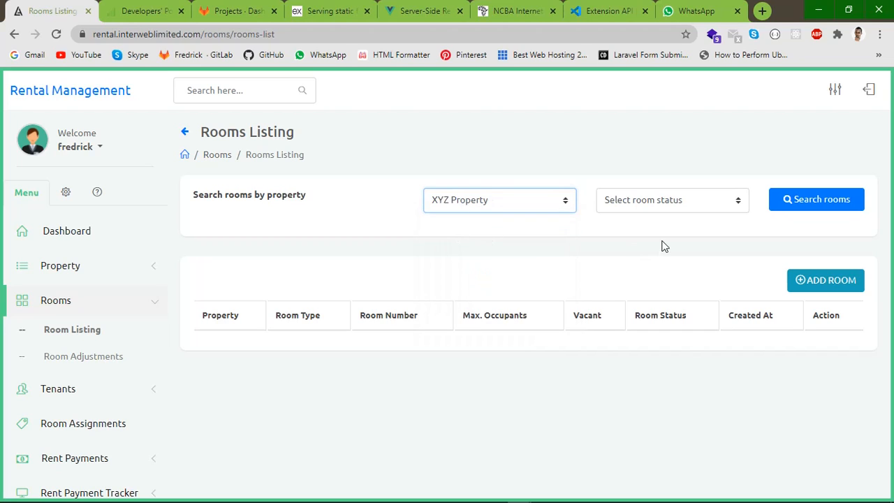
{"action": "left_click", "coordinate": [649, 203]}
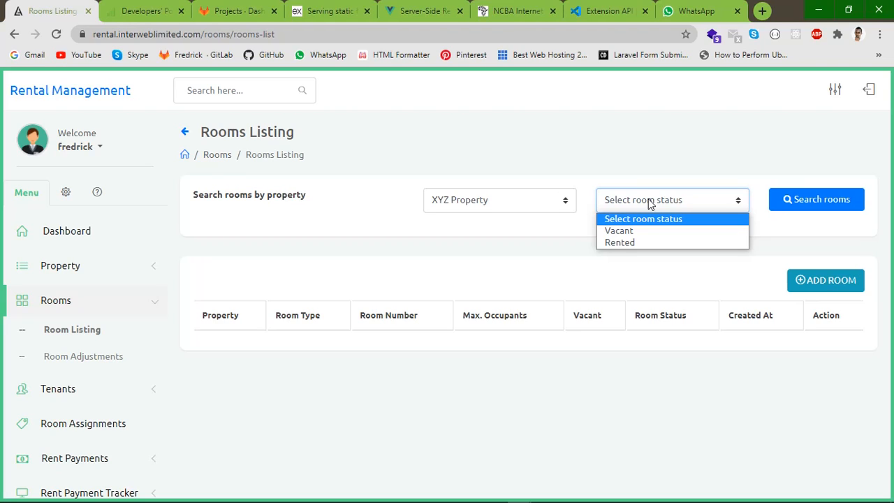
{"action": "left_click", "coordinate": [628, 231]}
{"action": "left_click", "coordinate": [810, 201]}
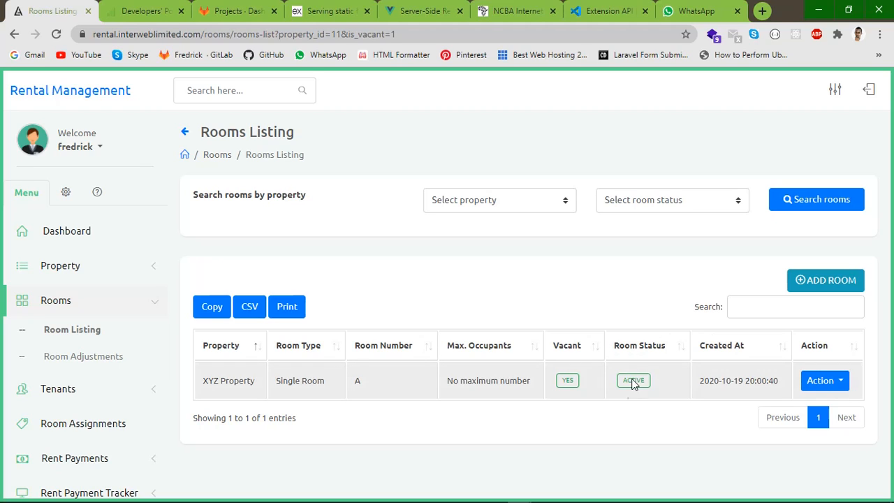
{"action": "left_click", "coordinate": [835, 384]}
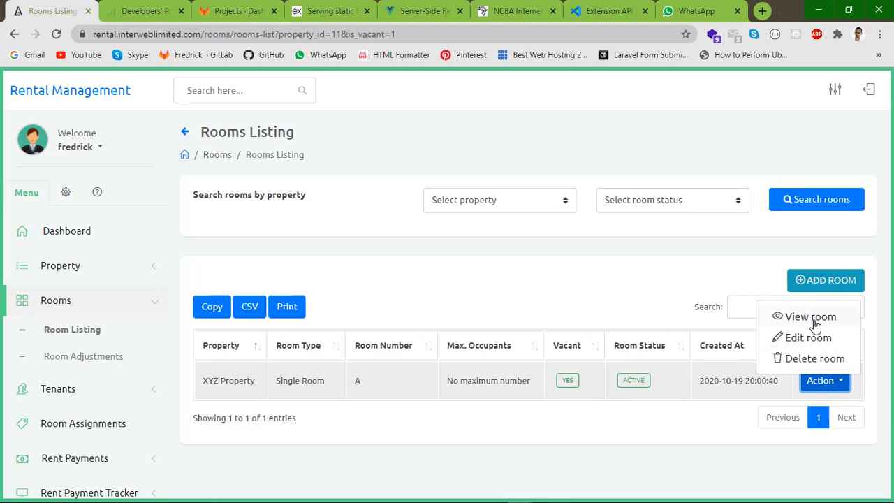
{"action": "left_click", "coordinate": [792, 338]}
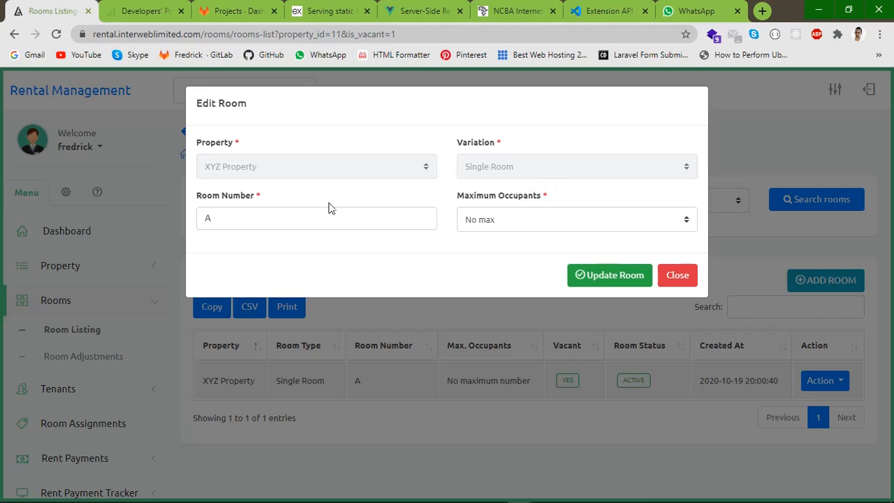
{"action": "left_click", "coordinate": [363, 214]}
{"action": "left_click", "coordinate": [679, 277]}
{"action": "left_click", "coordinate": [843, 380]}
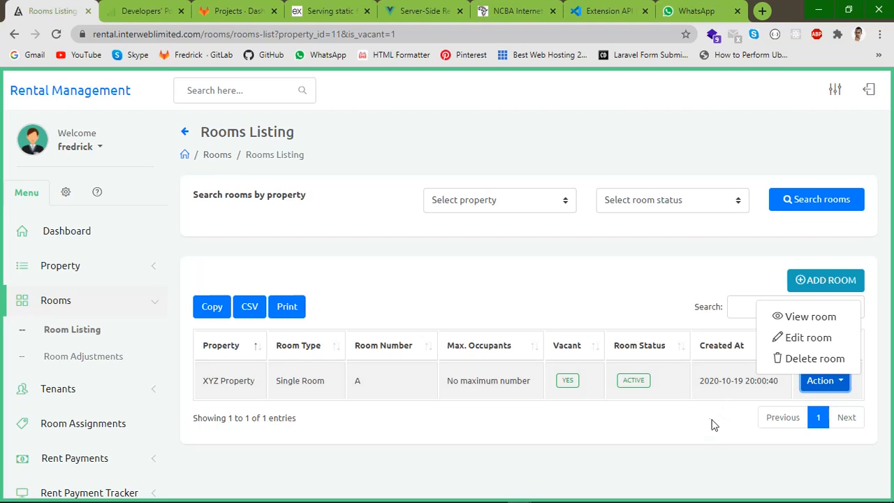
Open room A's Manage Room page and check its zero tenants and KES 0.00 revenue
{"action": "left_click", "coordinate": [802, 318]}
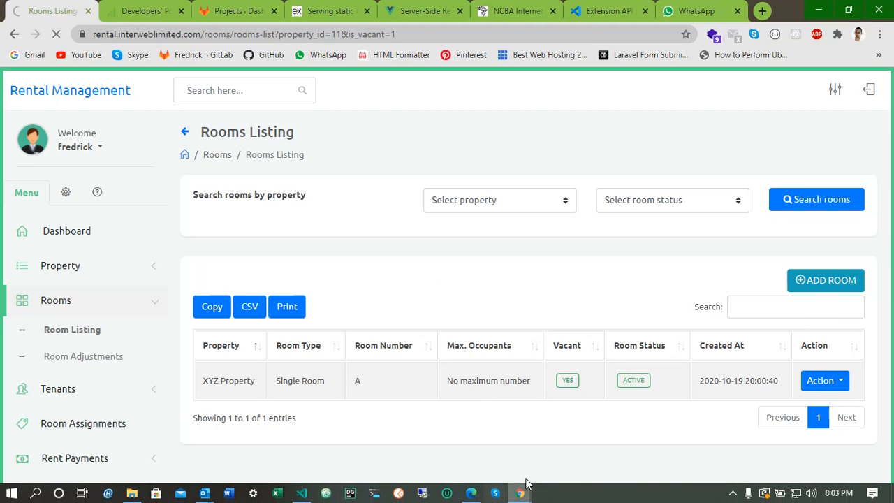
{"action": "mouse_move", "coordinate": [544, 501]}
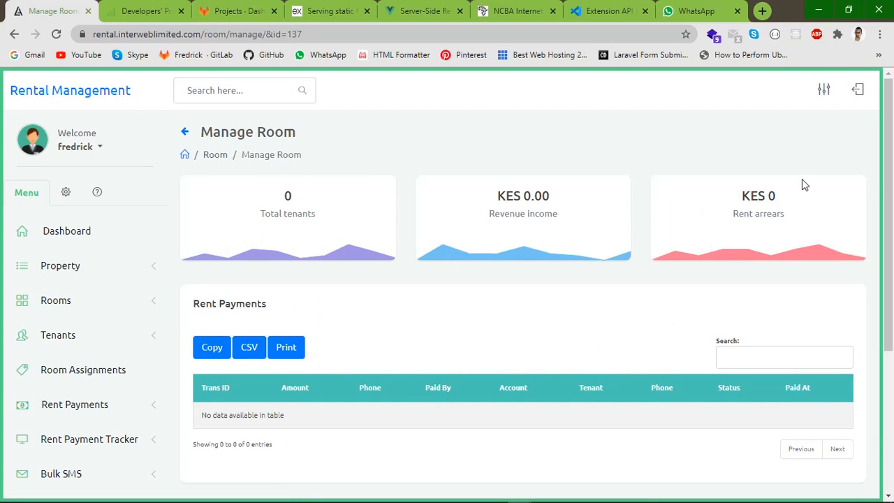
{"action": "double_click", "coordinate": [287, 196]}
{"action": "left_click_drag", "start_coordinate": [497, 198], "coordinate": [565, 202]}
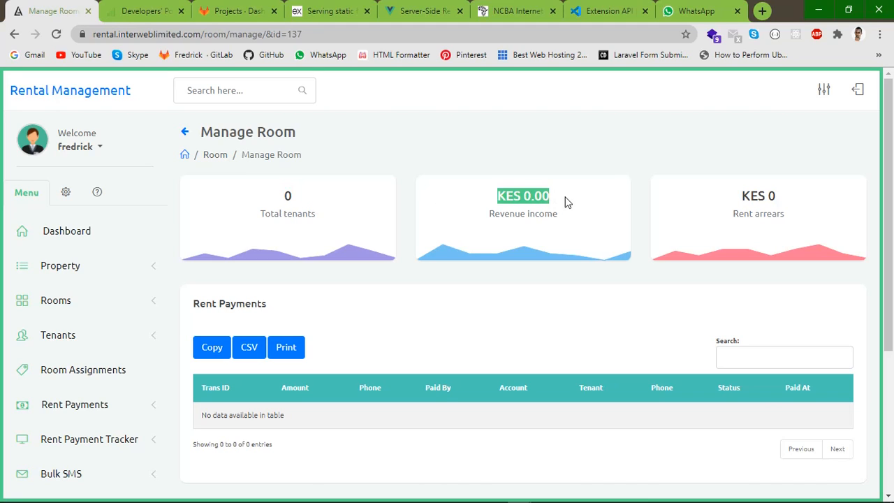
Check the Rent arrears and Rent Payments sections, then go to Rooms > Room Adjustments
{"action": "left_click", "coordinate": [511, 205]}
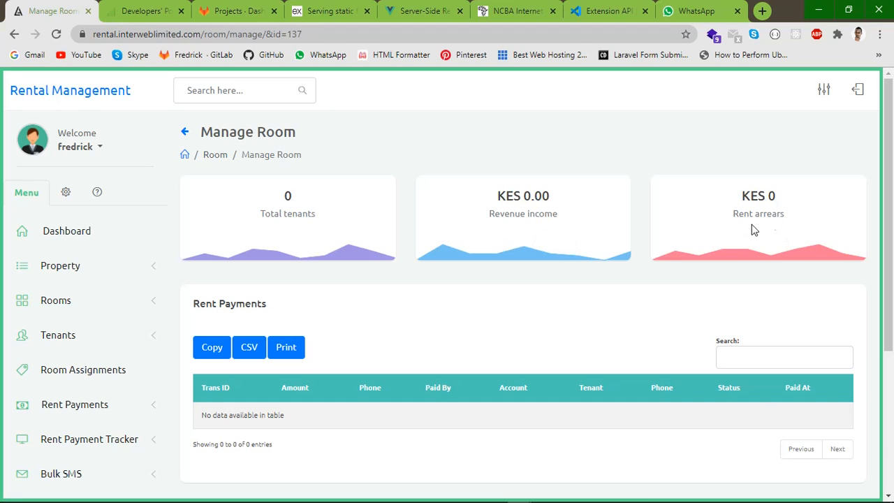
{"action": "left_click_drag", "start_coordinate": [732, 226], "coordinate": [805, 219]}
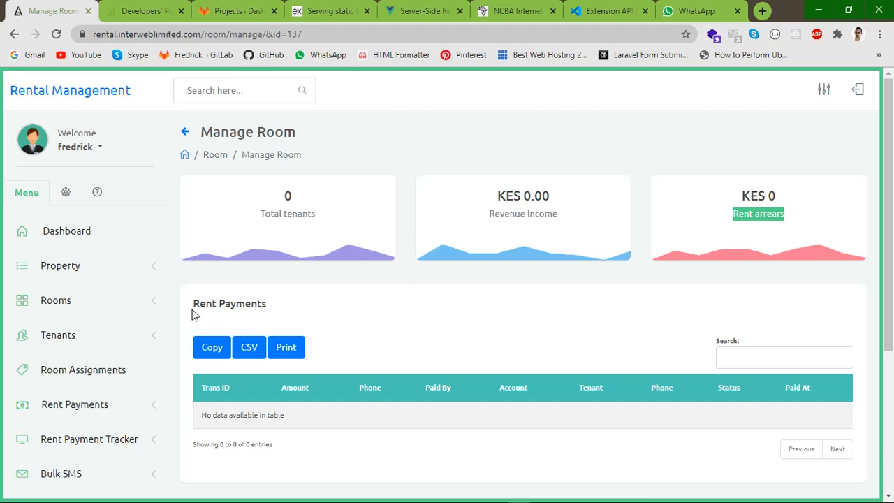
{"action": "left_click_drag", "start_coordinate": [192, 307], "coordinate": [330, 299]}
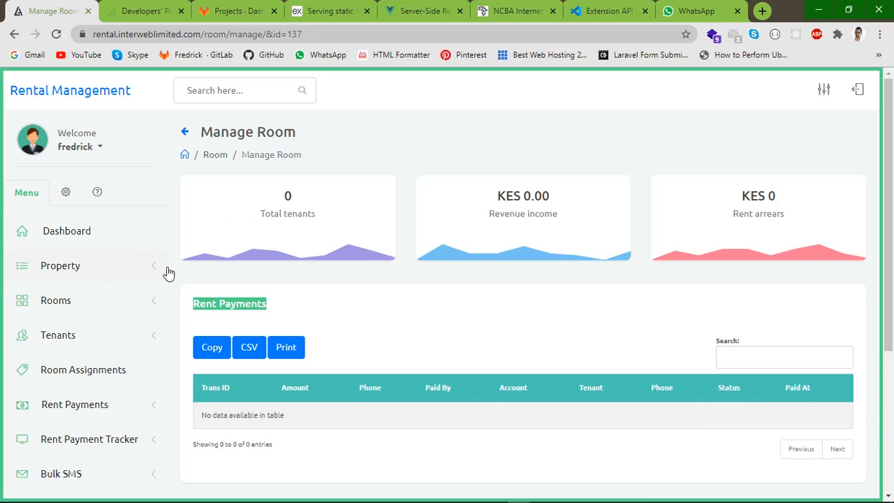
{"action": "left_click", "coordinate": [136, 302]}
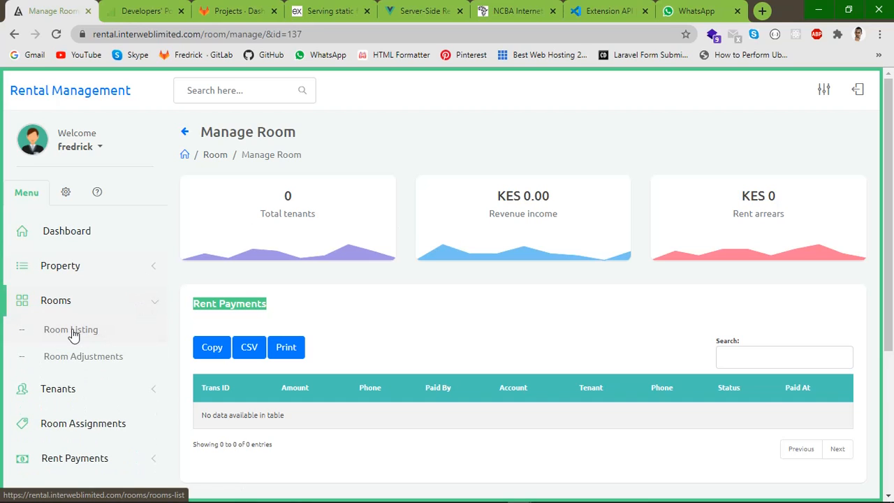
{"action": "left_click", "coordinate": [62, 360]}
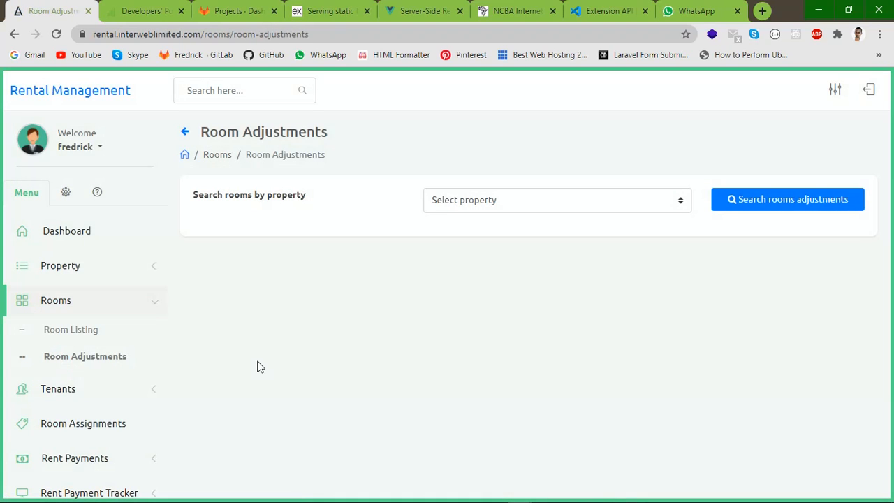
Search room adjustments with XYZ Property selected and review the results
{"action": "left_click", "coordinate": [467, 201]}
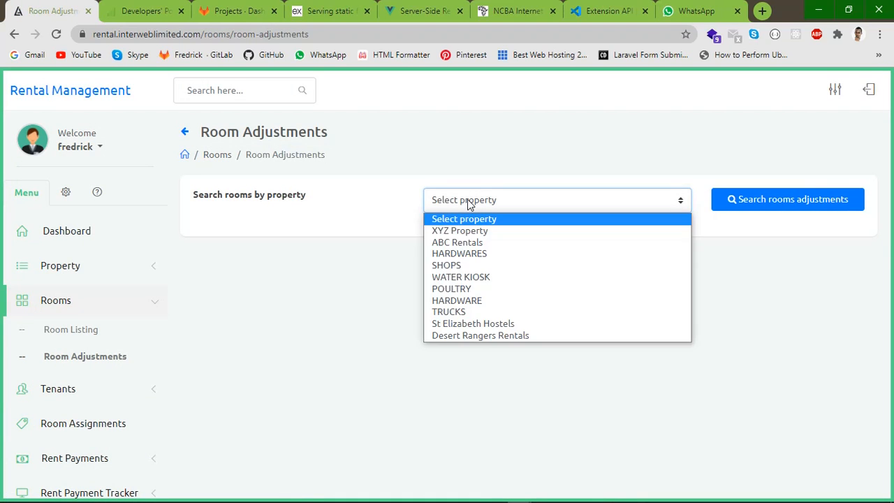
{"action": "left_click", "coordinate": [452, 232]}
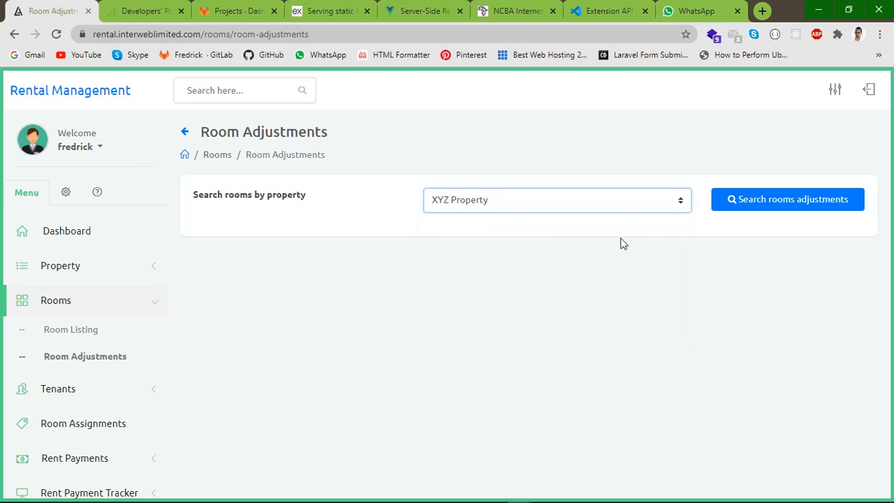
{"action": "left_click", "coordinate": [753, 202]}
{"action": "left_click", "coordinate": [753, 202]}
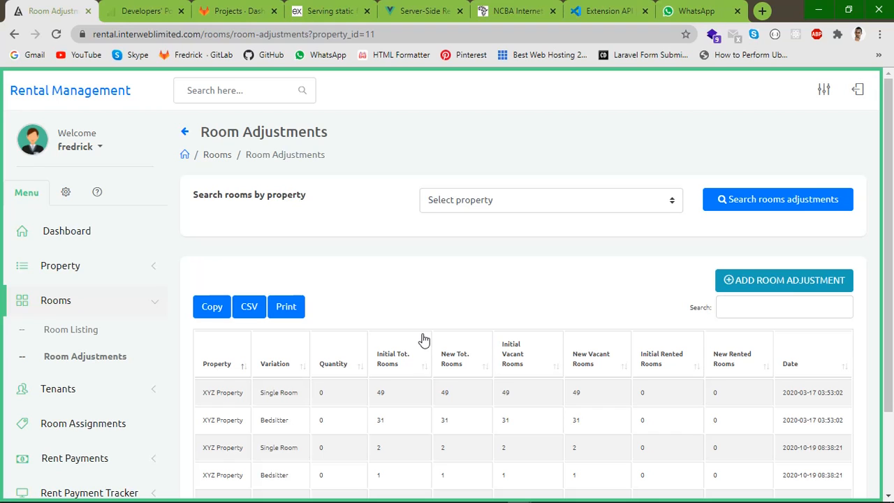
{"action": "scroll", "coordinate": [423, 342], "scroll_direction": "down", "scroll_amount": 1}
{"action": "scroll", "coordinate": [442, 343], "scroll_direction": "up", "scroll_amount": 1}
Start a new room adjustment for XYZ Property
{"action": "left_click", "coordinate": [788, 289]}
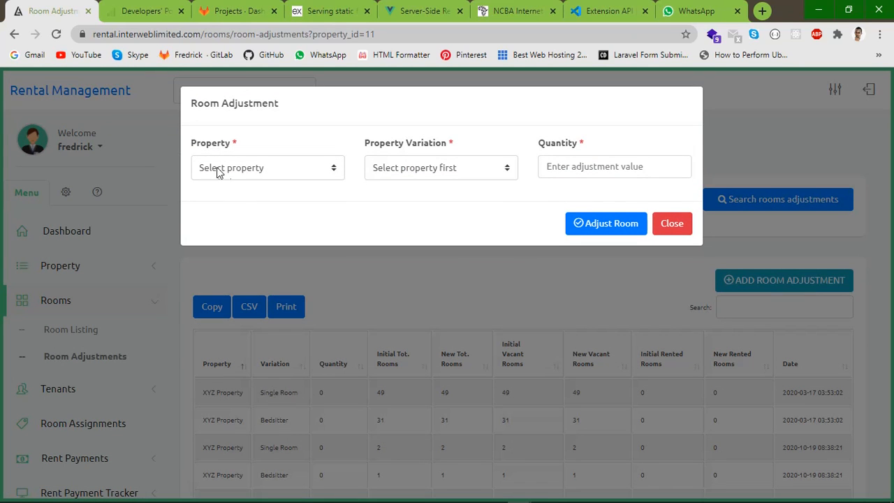
{"action": "left_click", "coordinate": [260, 170]}
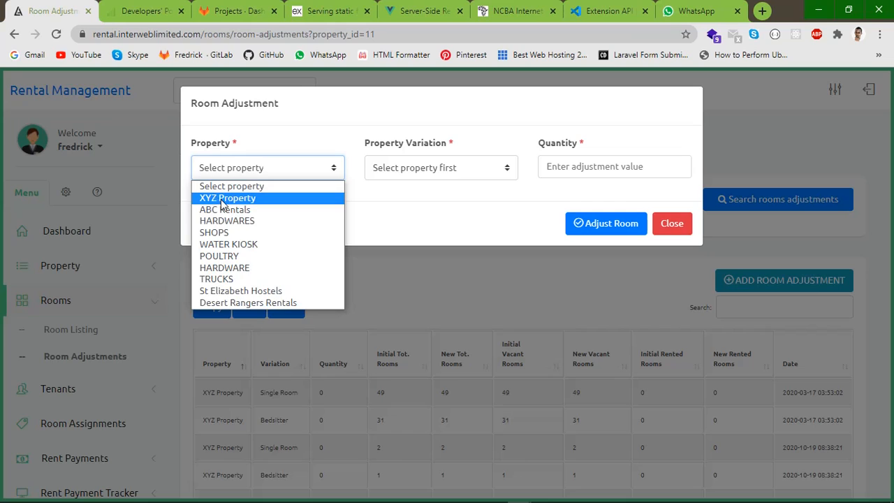
{"action": "left_click", "coordinate": [220, 198]}
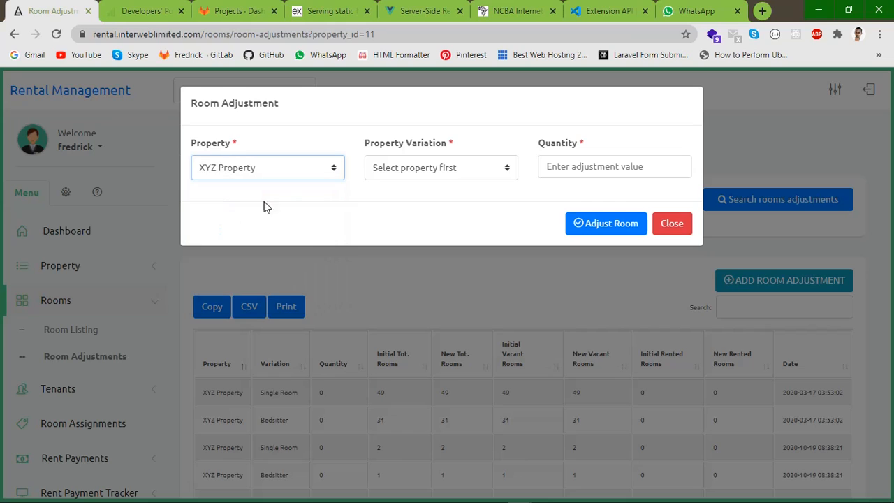
{"action": "left_click", "coordinate": [425, 167]}
{"action": "left_click", "coordinate": [345, 149]}
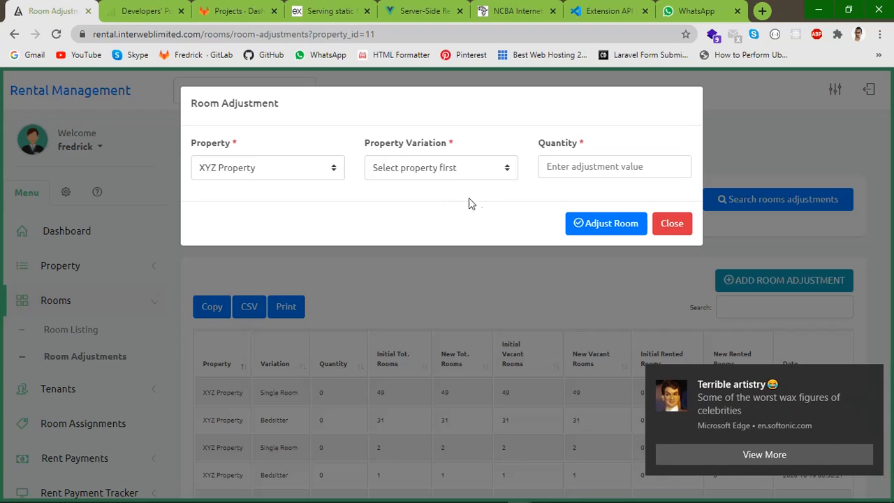
{"action": "left_click", "coordinate": [870, 375]}
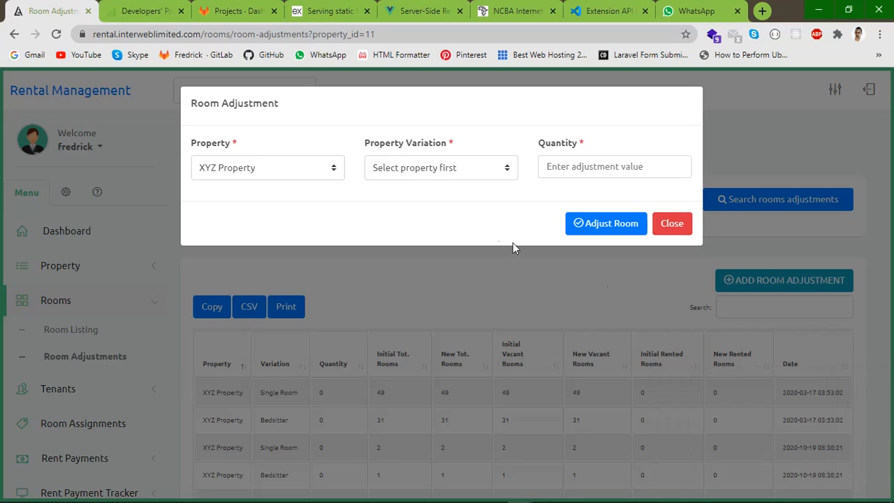
Choose the Single Room variation, enter quantity 2, and submit the adjustment
{"action": "left_click", "coordinate": [403, 171]}
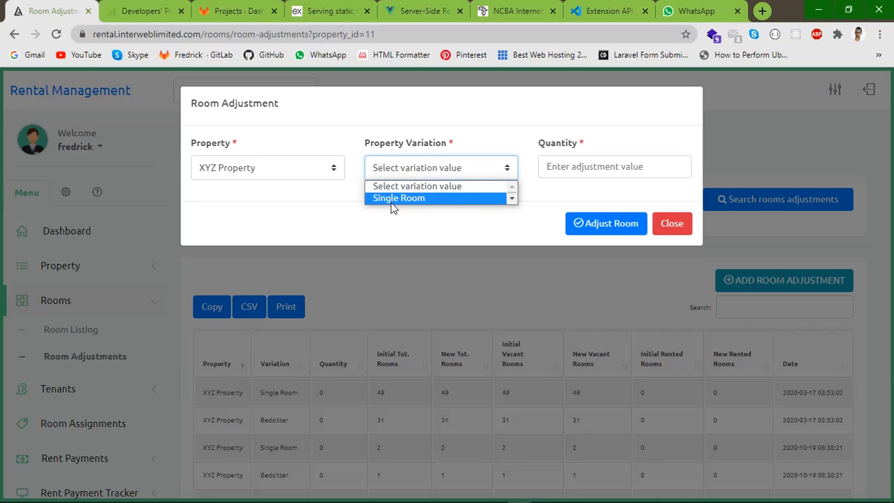
{"action": "scroll", "coordinate": [409, 199], "scroll_direction": "down", "scroll_amount": 1}
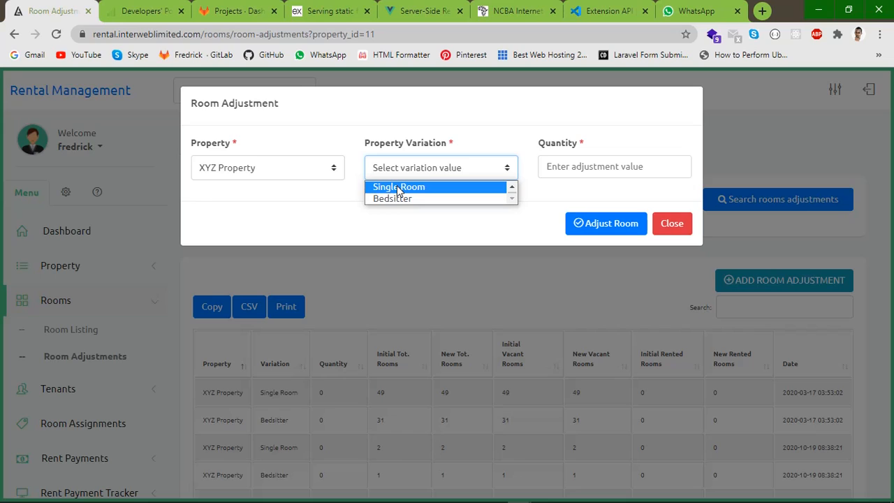
{"action": "left_click", "coordinate": [398, 187]}
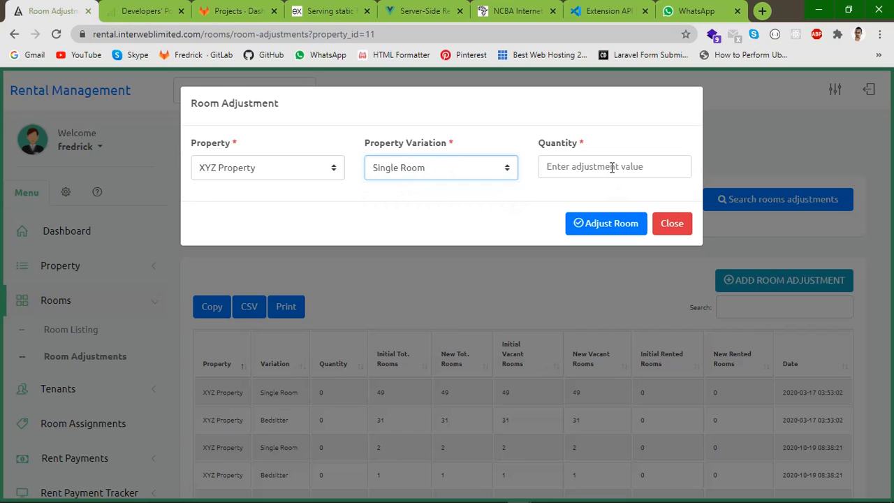
{"action": "left_click", "coordinate": [614, 169]}
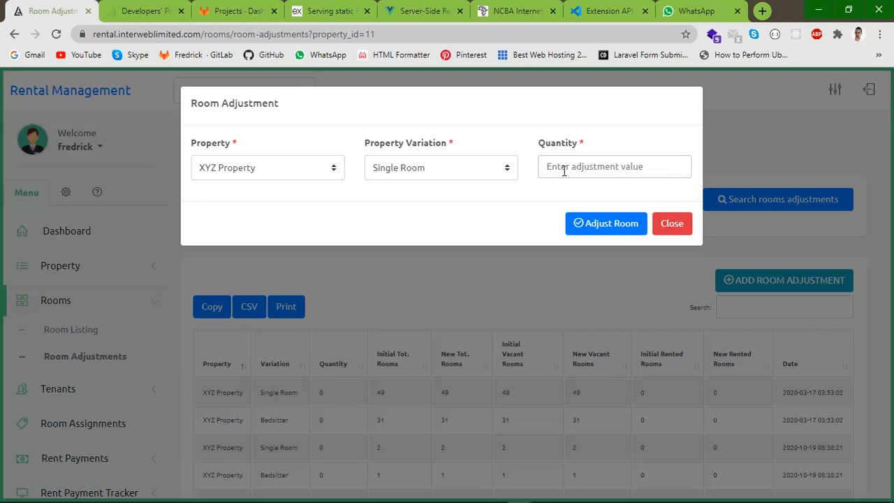
{"action": "type", "text": "2"}
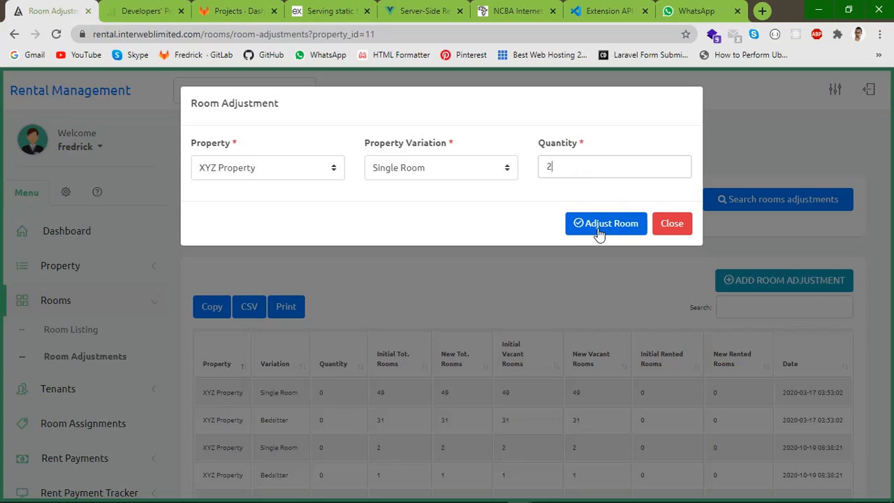
{"action": "left_click", "coordinate": [672, 223]}
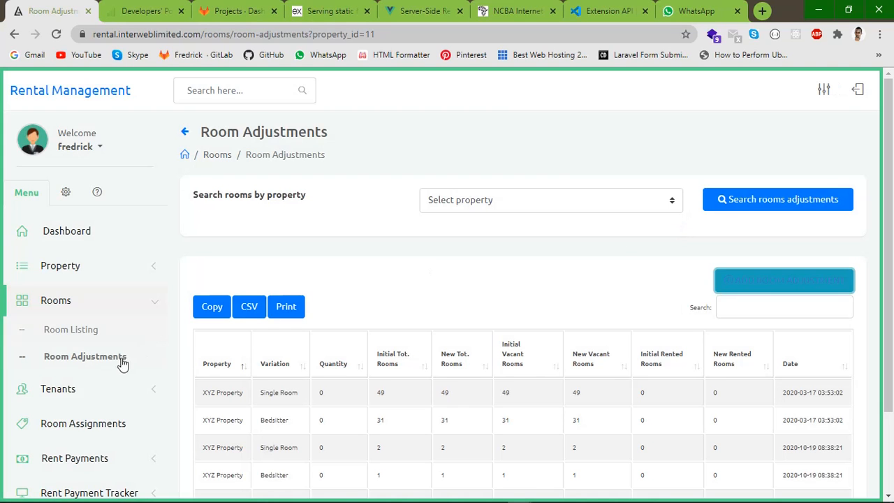
Open Tenant Listing and filter to Desert Rangers Rentals with Active status
{"action": "left_click", "coordinate": [140, 387]}
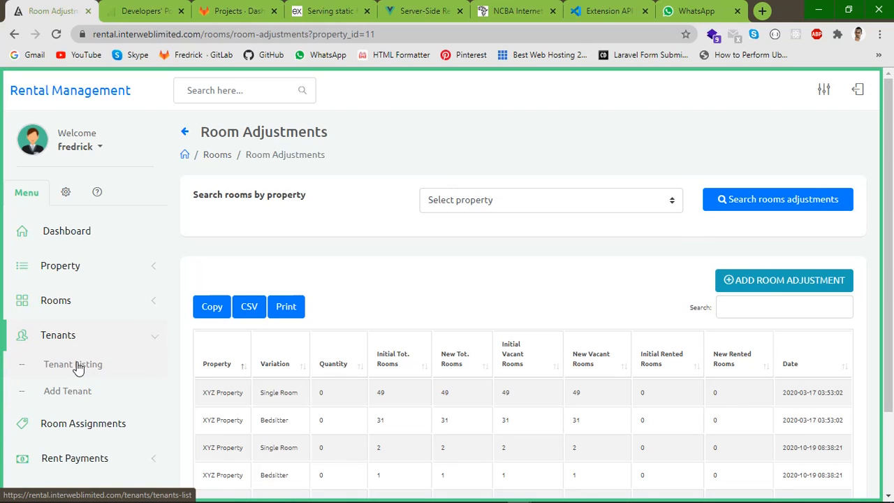
{"action": "left_click", "coordinate": [78, 368]}
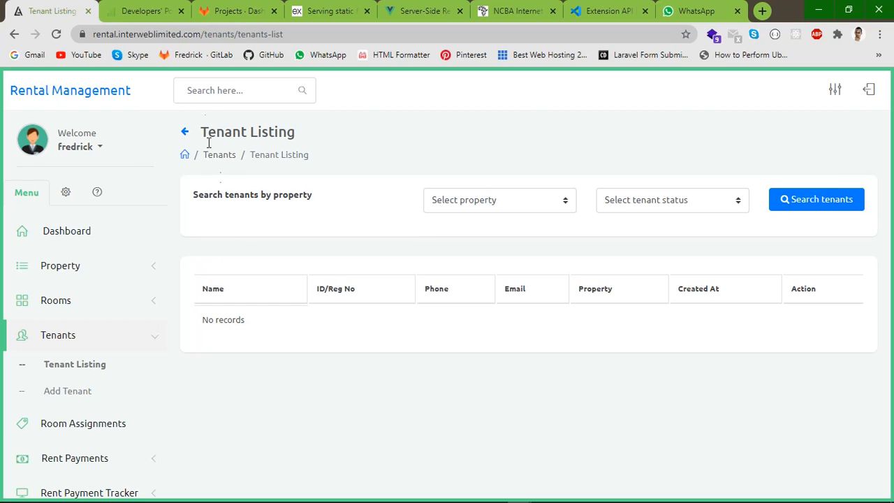
{"action": "left_click", "coordinate": [493, 202]}
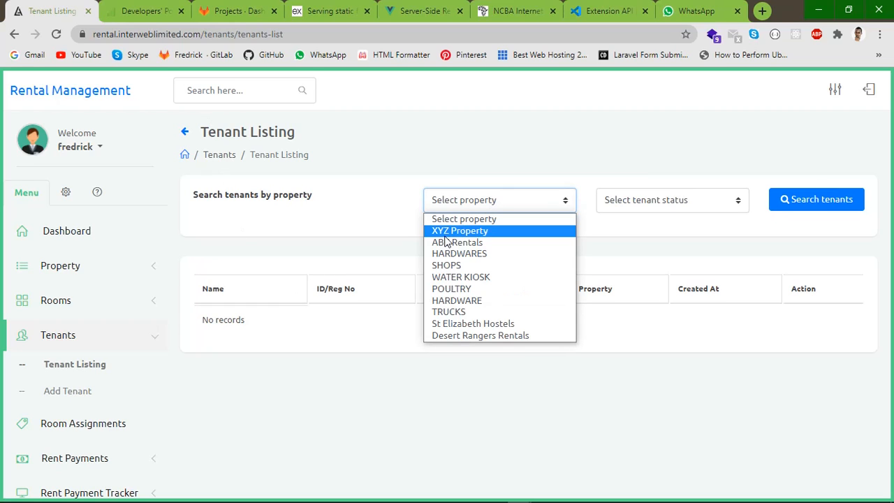
{"action": "left_click", "coordinate": [478, 337]}
{"action": "left_click", "coordinate": [652, 208]}
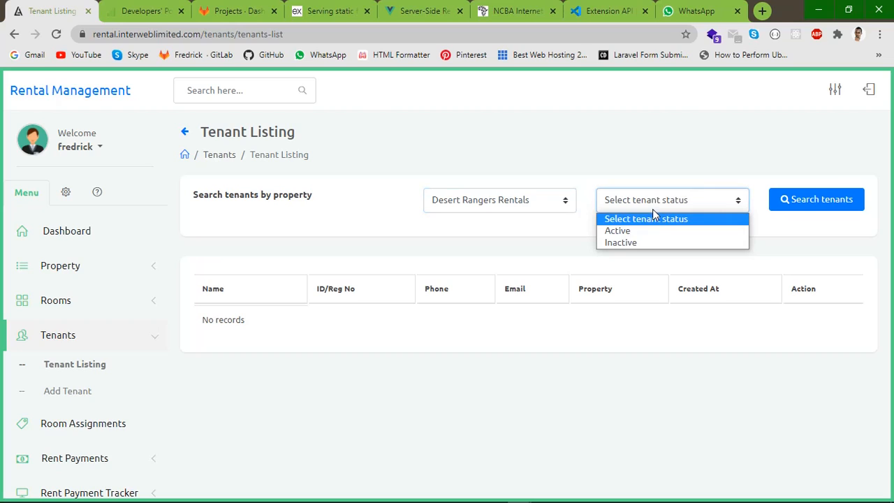
{"action": "left_click", "coordinate": [617, 232]}
Run the tenant search and switch to the browser tab showing the filtered results
{"action": "left_click", "coordinate": [808, 206]}
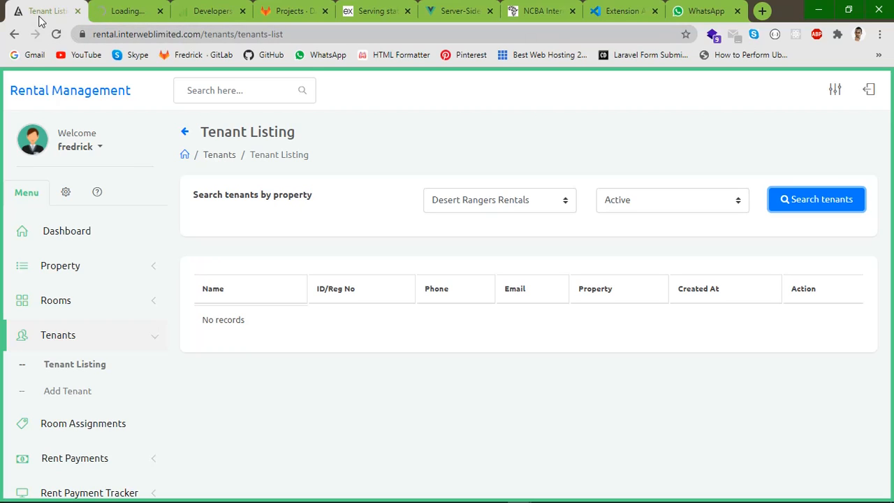
{"action": "left_click", "coordinate": [795, 208], "text": "ctrl"}
{"action": "left_click", "coordinate": [121, 12]}
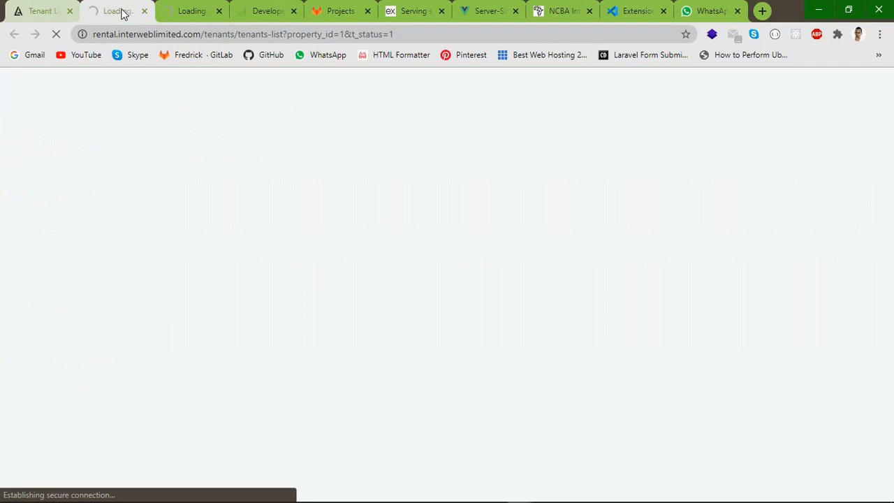
{"action": "left_click", "coordinate": [218, 11]}
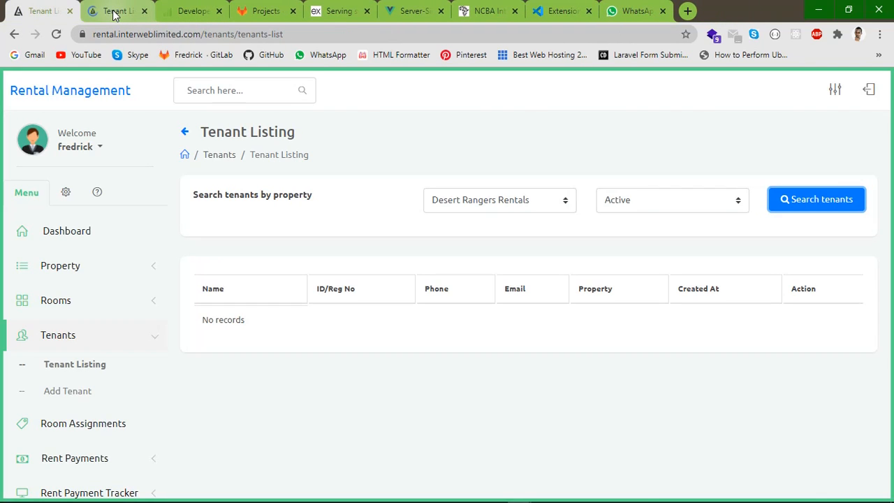
{"action": "left_click", "coordinate": [116, 14]}
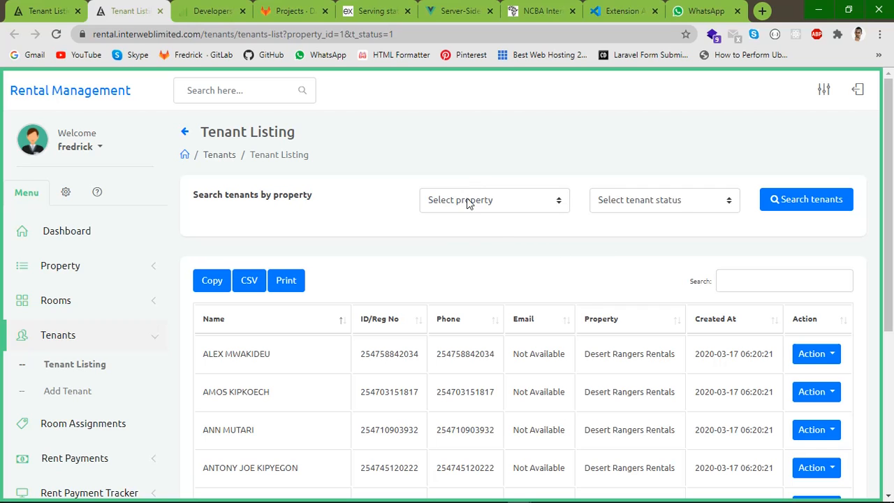
Scroll through the 100 active tenants and open the Action menu on the first row
{"action": "scroll", "coordinate": [300, 325], "scroll_direction": "down", "scroll_amount": 4}
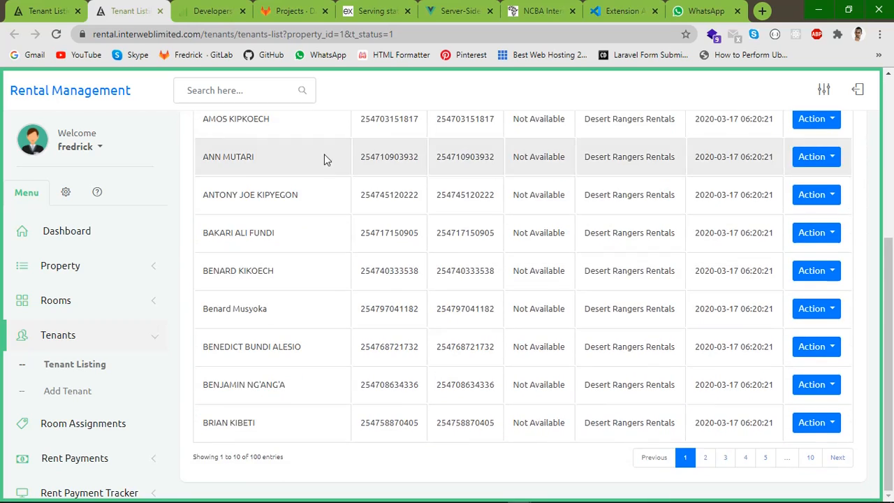
{"action": "scroll", "coordinate": [351, 341], "scroll_direction": "up", "scroll_amount": 1}
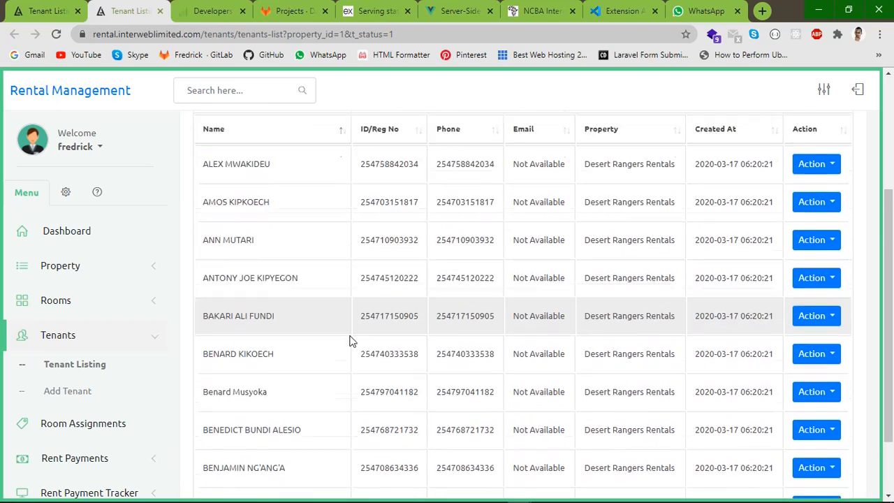
{"action": "scroll", "coordinate": [884, 298], "scroll_direction": "down", "scroll_amount": 1}
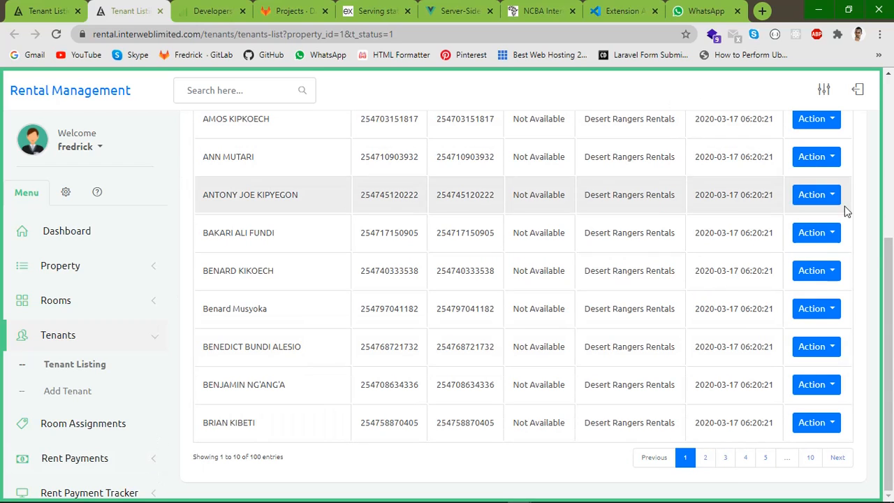
{"action": "left_click_drag", "start_coordinate": [888, 289], "coordinate": [889, 182]}
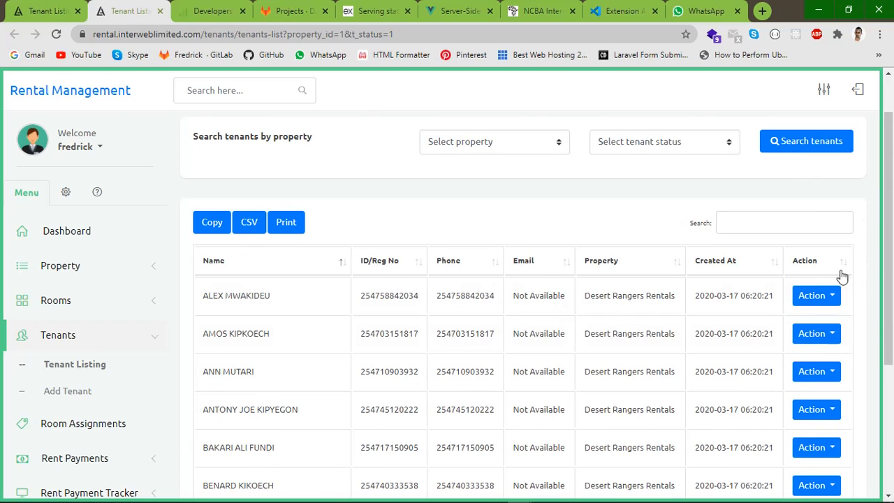
{"action": "left_click", "coordinate": [831, 295]}
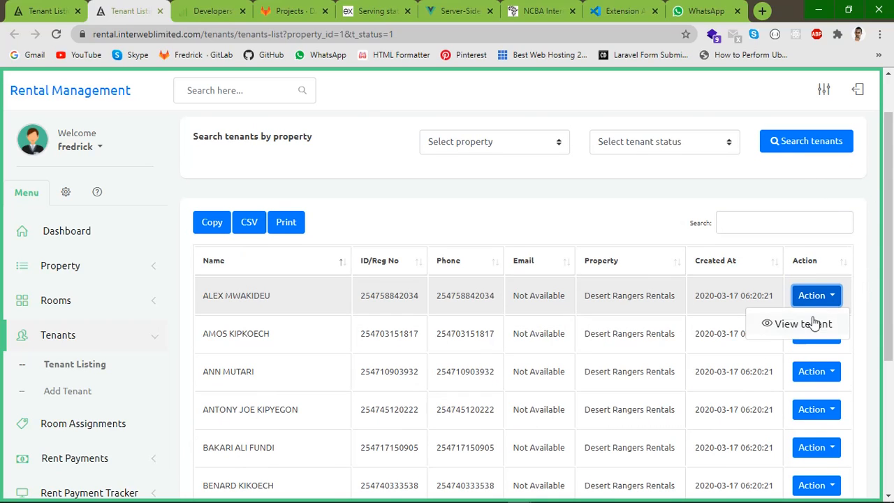
Open the first tenant's details and check the 'Still an active tenant' status
{"action": "left_click", "coordinate": [785, 324]}
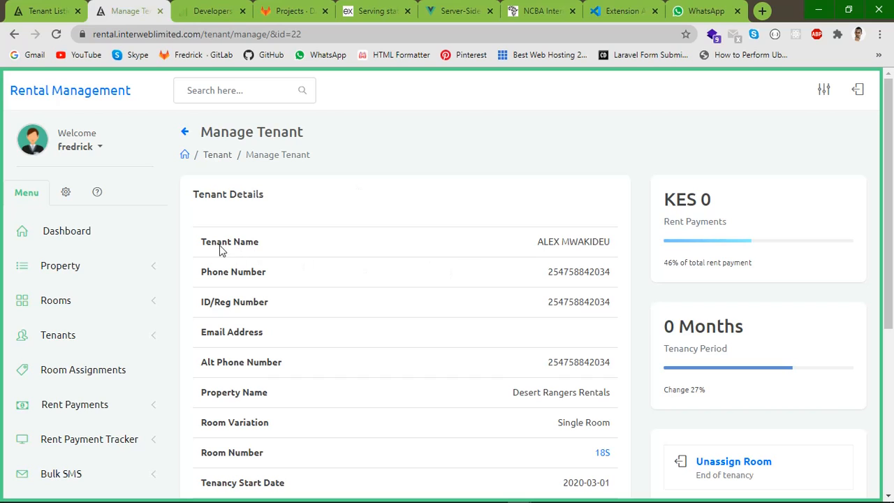
{"action": "scroll", "coordinate": [418, 331], "scroll_direction": "down", "scroll_amount": 1}
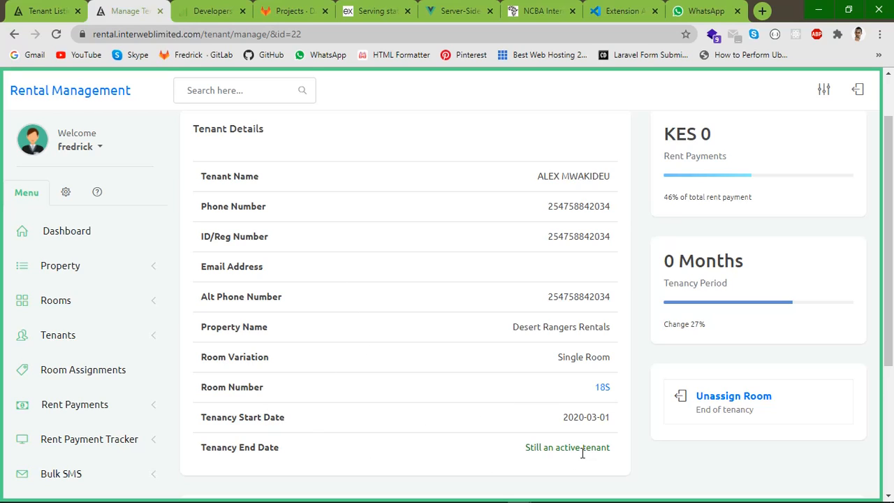
{"action": "left_click_drag", "start_coordinate": [517, 448], "coordinate": [602, 442]}
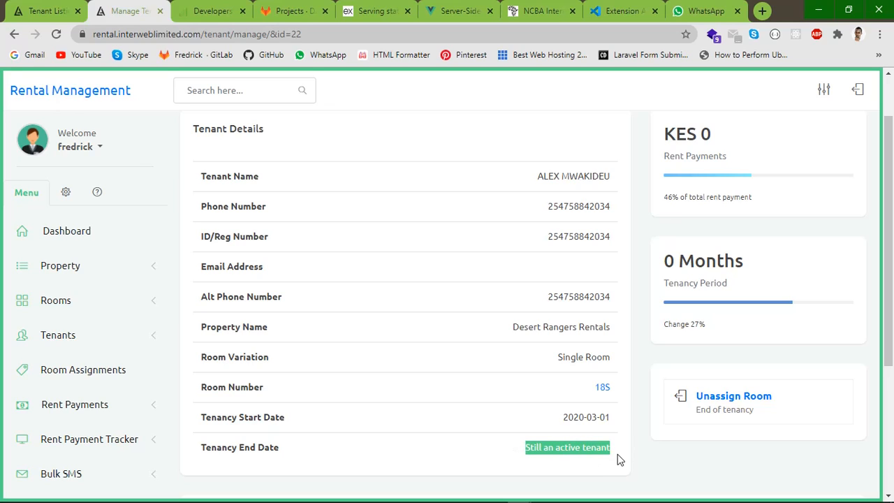
{"action": "left_click", "coordinate": [620, 452]}
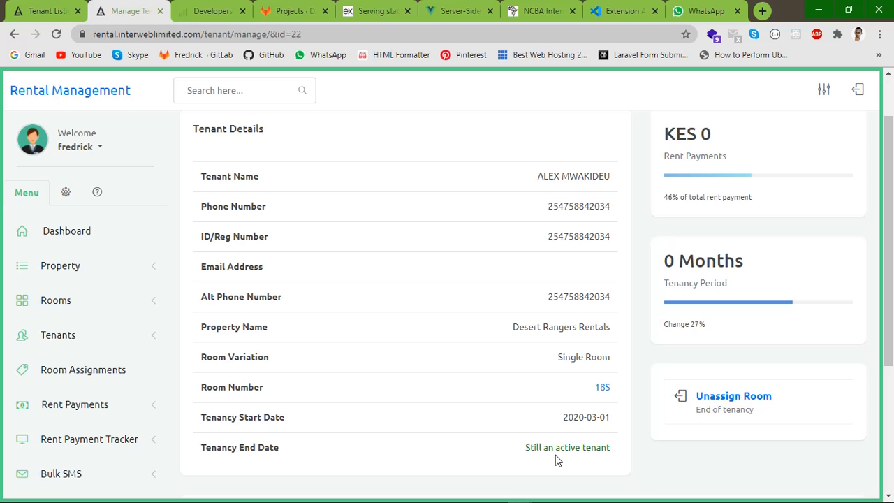
{"action": "left_click_drag", "start_coordinate": [524, 448], "coordinate": [614, 446]}
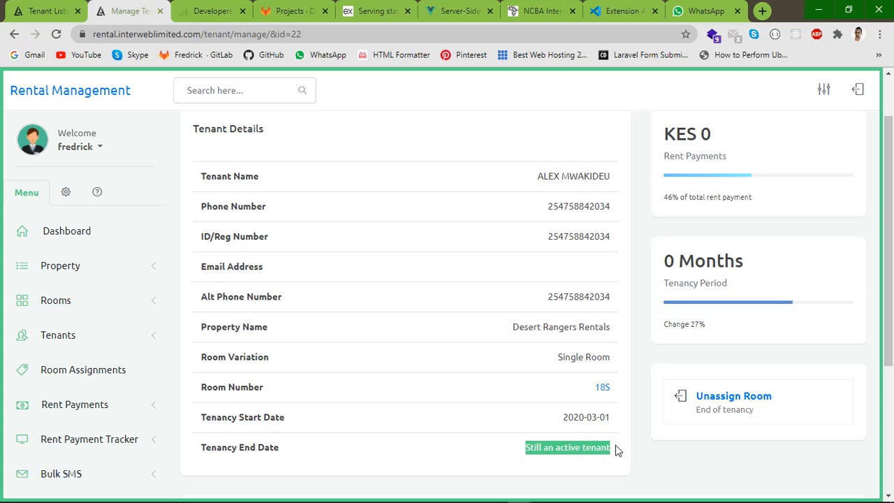
{"action": "left_click", "coordinate": [615, 450]}
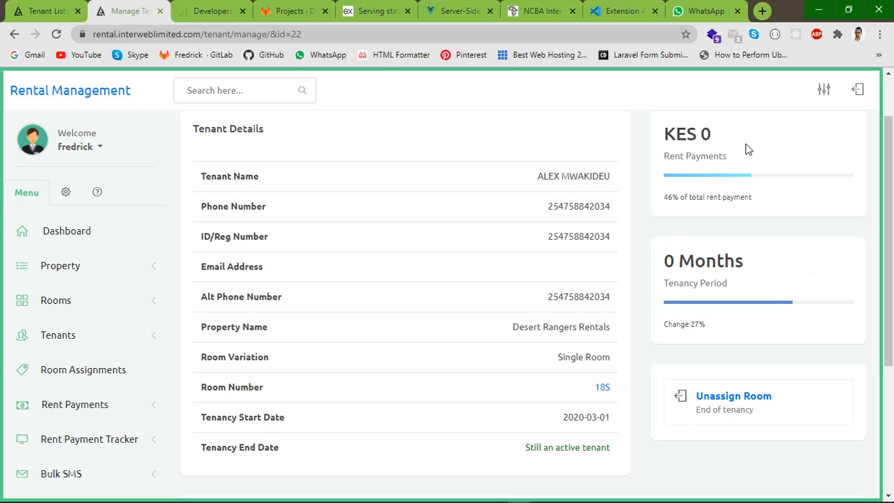
Bring up the Unassign Room confirmation for the tenant's room 18S
{"action": "scroll", "coordinate": [730, 210], "scroll_direction": "up", "scroll_amount": 1}
{"action": "scroll", "coordinate": [693, 89], "scroll_direction": "down", "scroll_amount": 4}
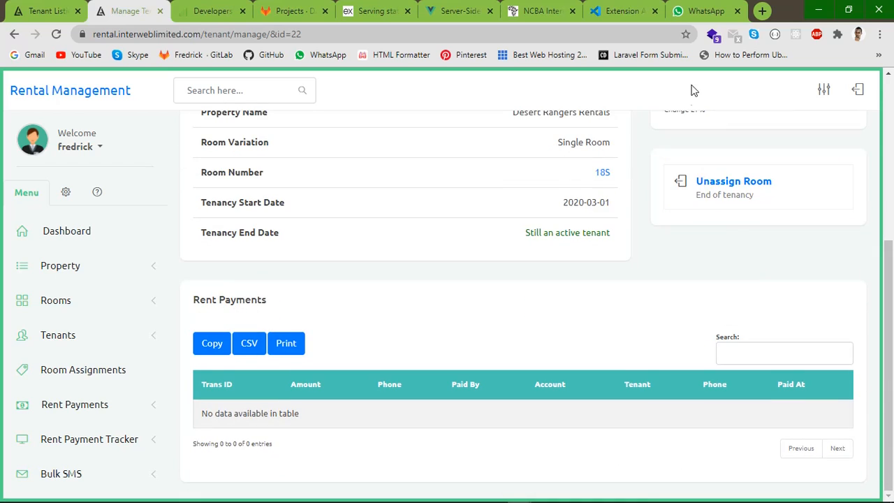
{"action": "scroll", "coordinate": [694, 89], "scroll_direction": "up", "scroll_amount": 4}
{"action": "scroll", "coordinate": [653, 199], "scroll_direction": "down", "scroll_amount": 2}
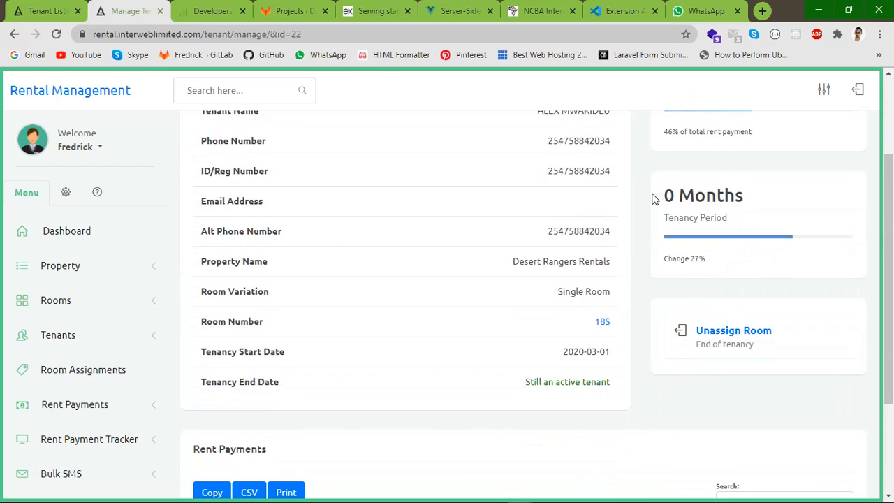
{"action": "scroll", "coordinate": [653, 199], "scroll_direction": "down", "scroll_amount": 1}
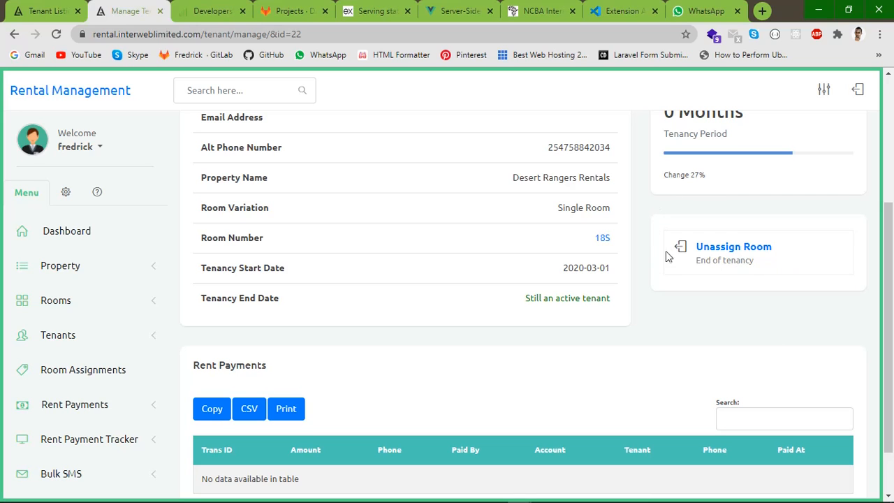
{"action": "left_click", "coordinate": [721, 249]}
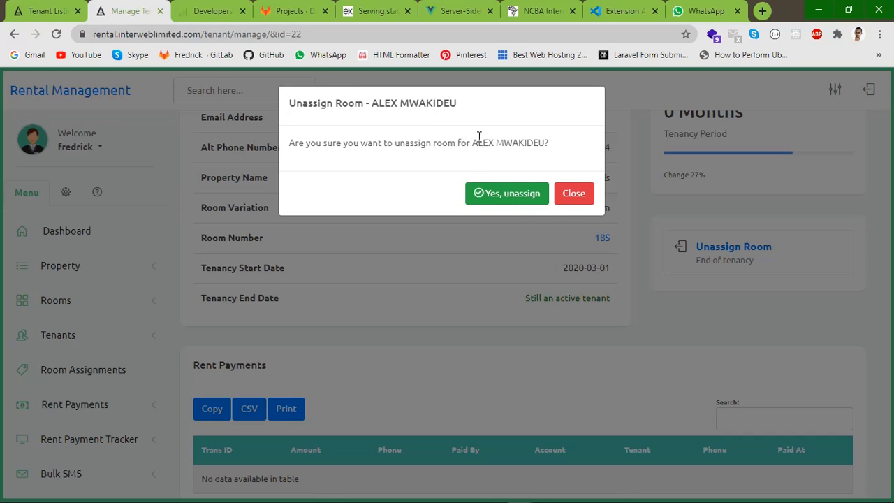
Close the Unassign Room confirmation without changes and scroll down to the empty Rent Payments table
{"action": "left_click_drag", "start_coordinate": [478, 137], "coordinate": [545, 137]}
{"action": "left_click", "coordinate": [574, 193]}
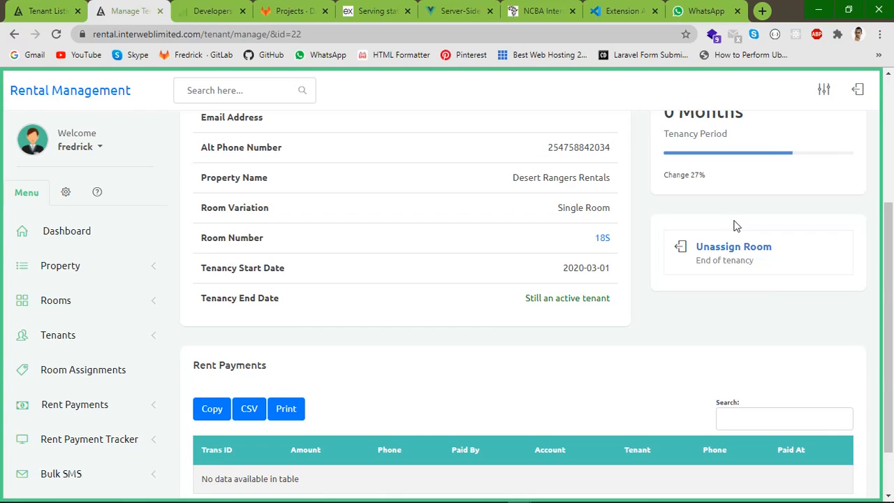
{"action": "scroll", "coordinate": [456, 322], "scroll_direction": "down", "scroll_amount": 2}
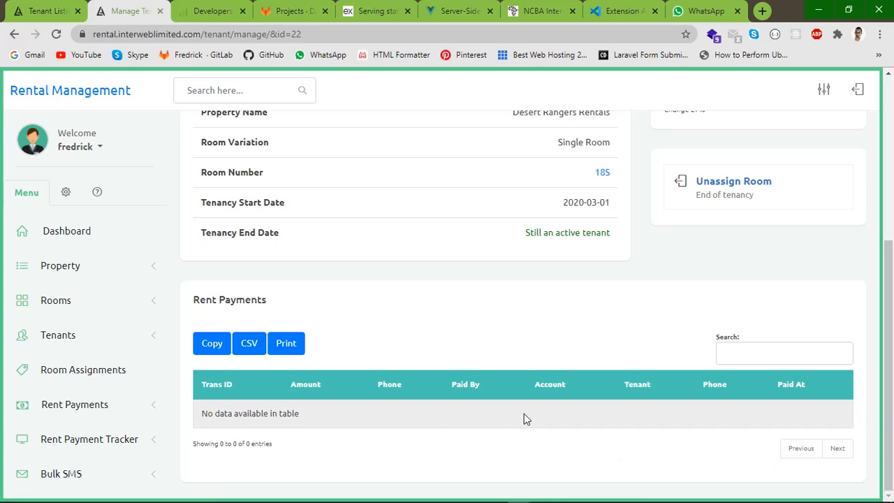
{"action": "left_click", "coordinate": [134, 339]}
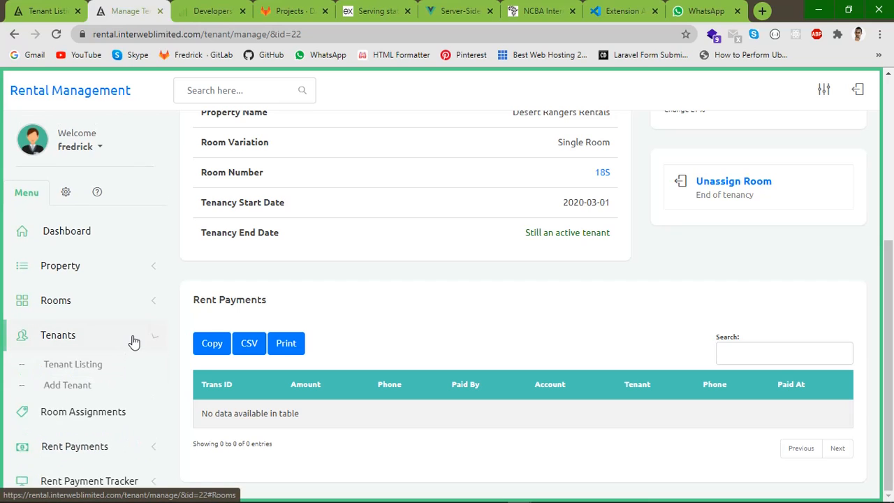
{"action": "left_click", "coordinate": [68, 393]}
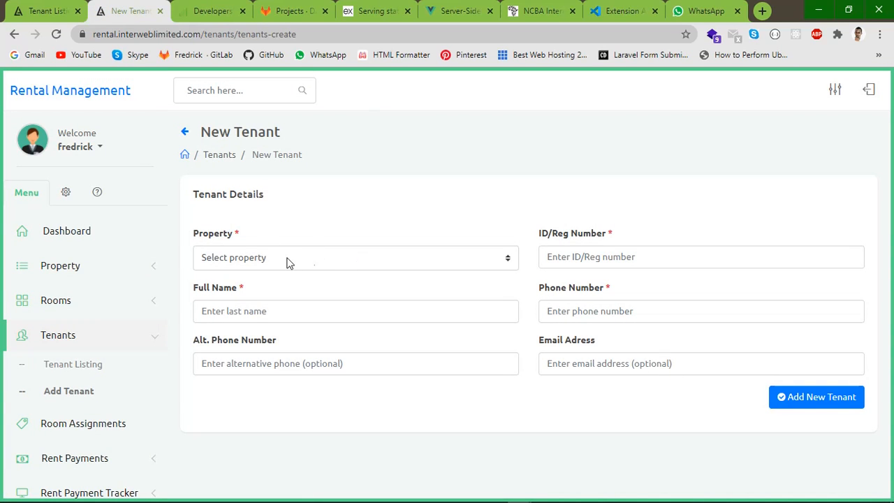
{"action": "left_click", "coordinate": [276, 260]}
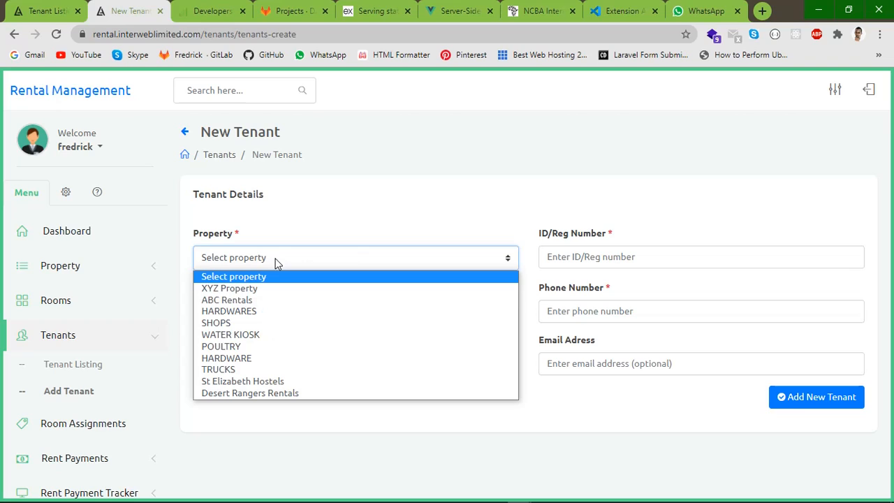
{"action": "left_click", "coordinate": [228, 288]}
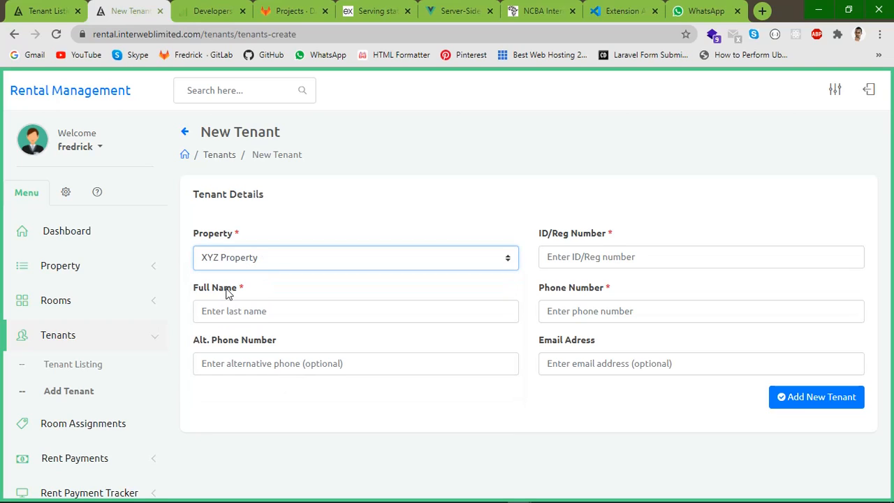
{"action": "left_click", "coordinate": [564, 257]}
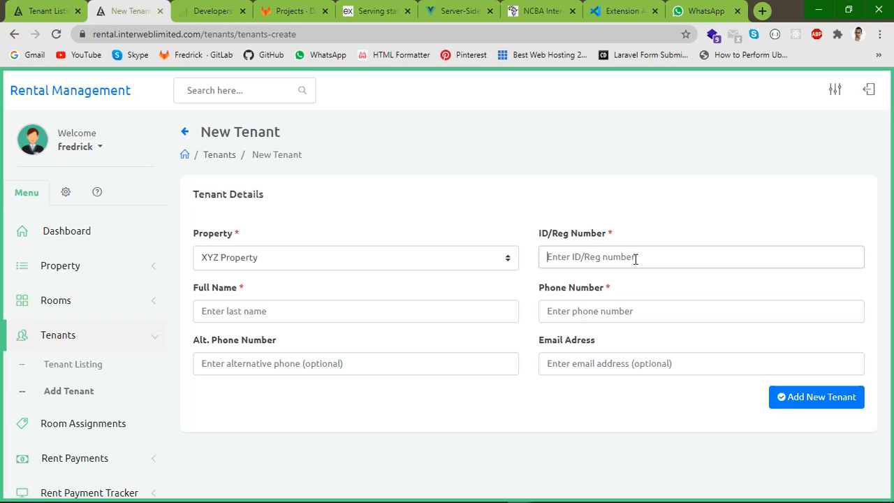
{"action": "left_click", "coordinate": [585, 311]}
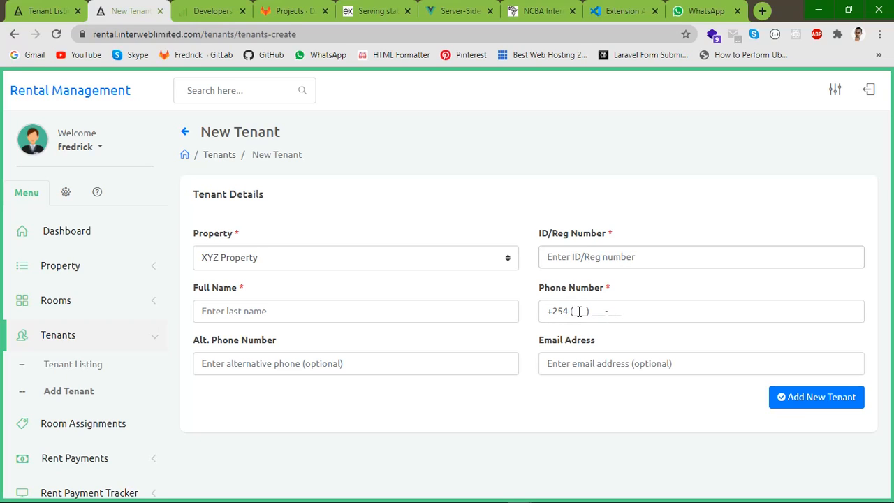
{"action": "left_click", "coordinate": [235, 313]}
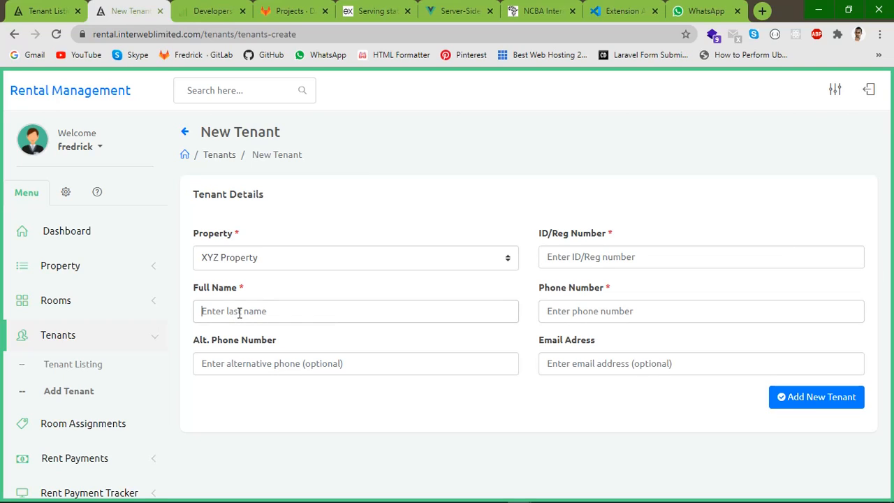
{"action": "left_click", "coordinate": [357, 361]}
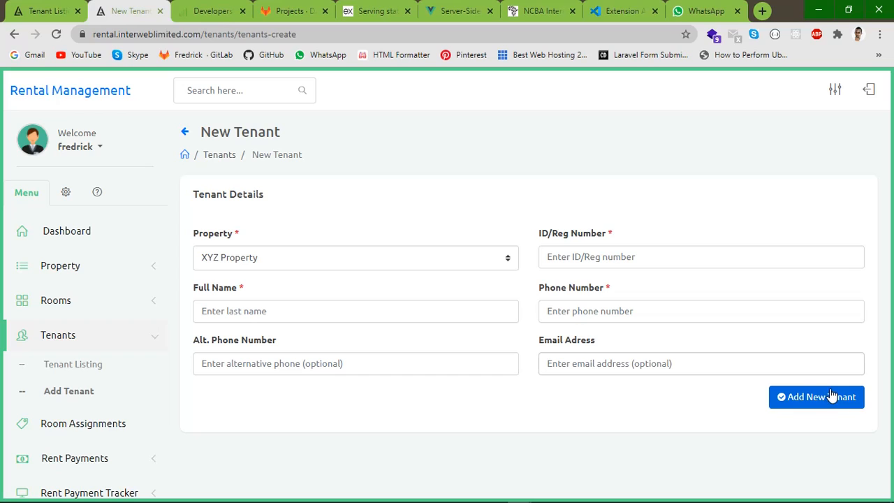
{"action": "scroll", "coordinate": [112, 419], "scroll_direction": "down", "scroll_amount": 2}
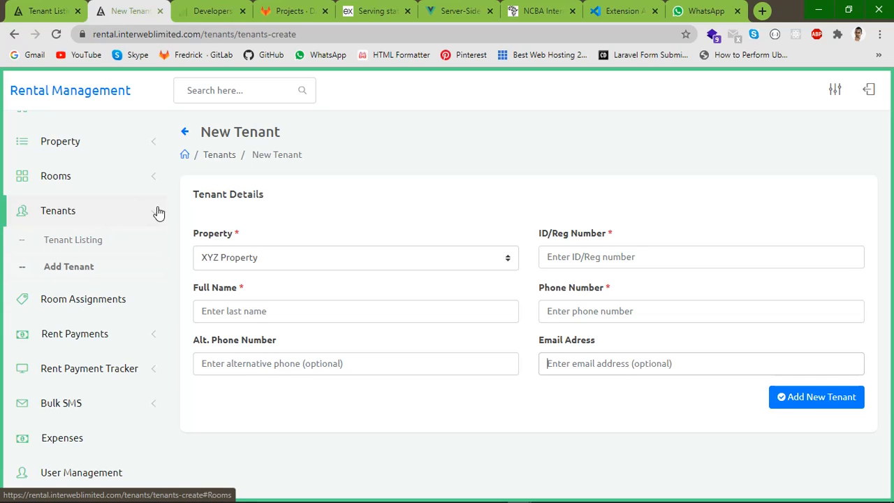
{"action": "left_click", "coordinate": [127, 187]}
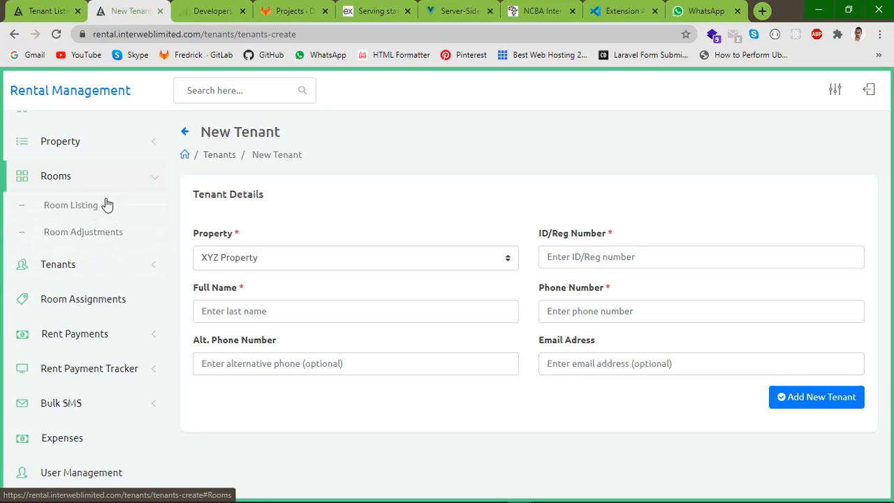
Search Room Listing filtered to Desert Rangers Rentals with Vacant status
{"action": "left_click", "coordinate": [67, 210]}
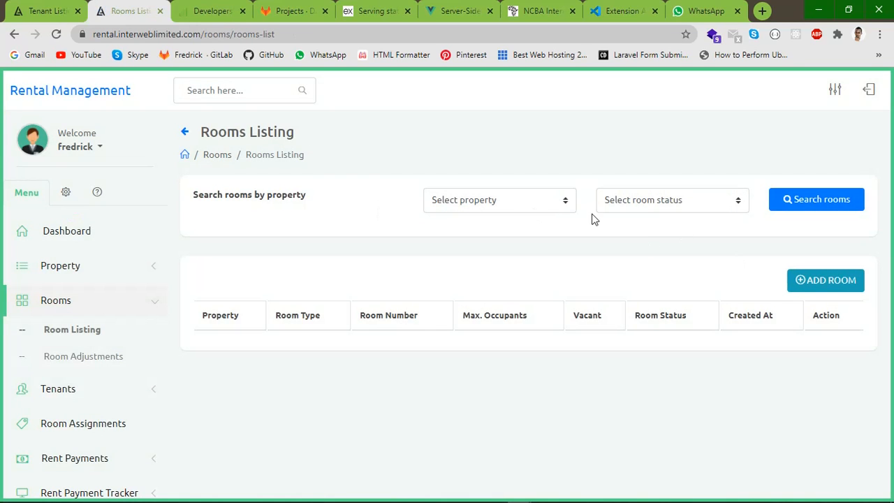
{"action": "left_click", "coordinate": [498, 200]}
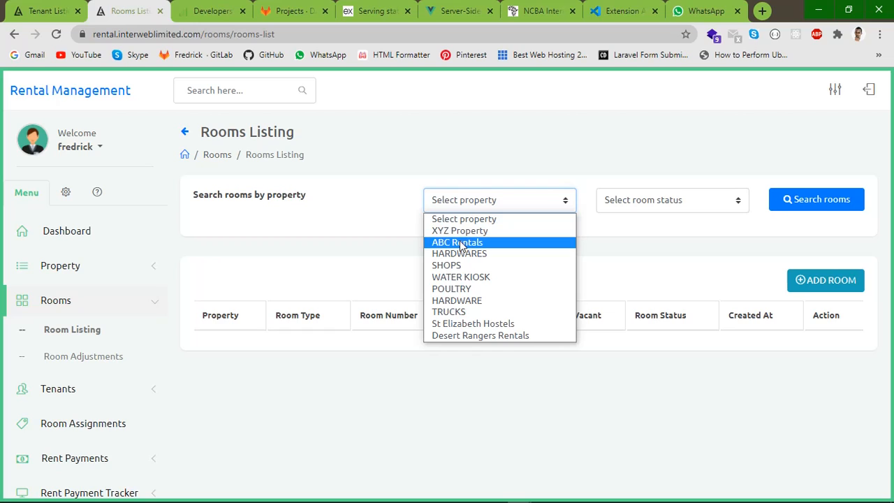
{"action": "left_click", "coordinate": [455, 336]}
{"action": "left_click", "coordinate": [660, 201]}
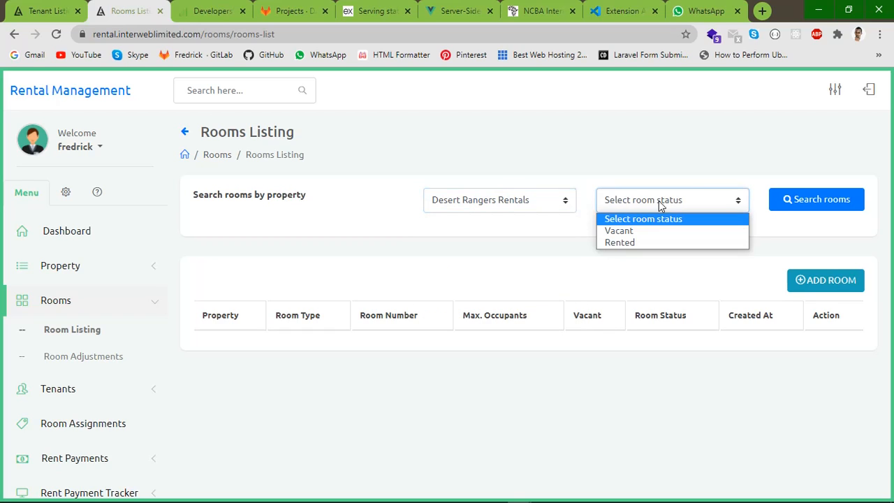
{"action": "left_click", "coordinate": [650, 231]}
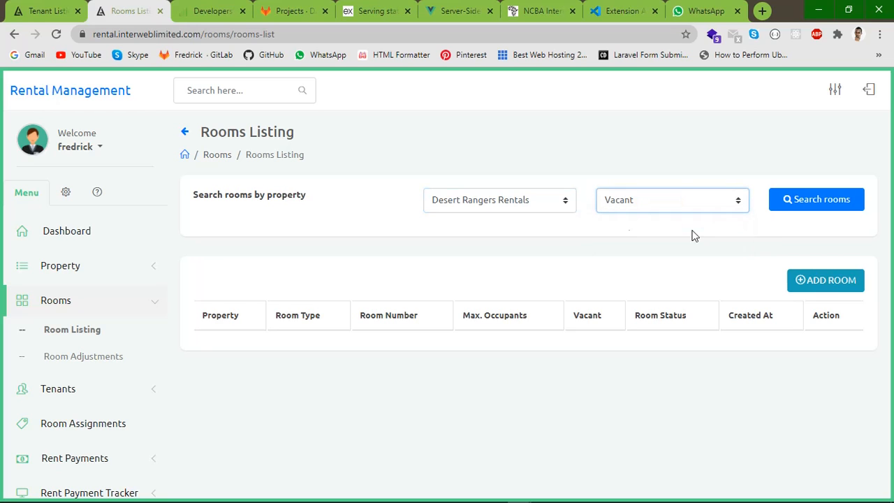
{"action": "left_click", "coordinate": [800, 202]}
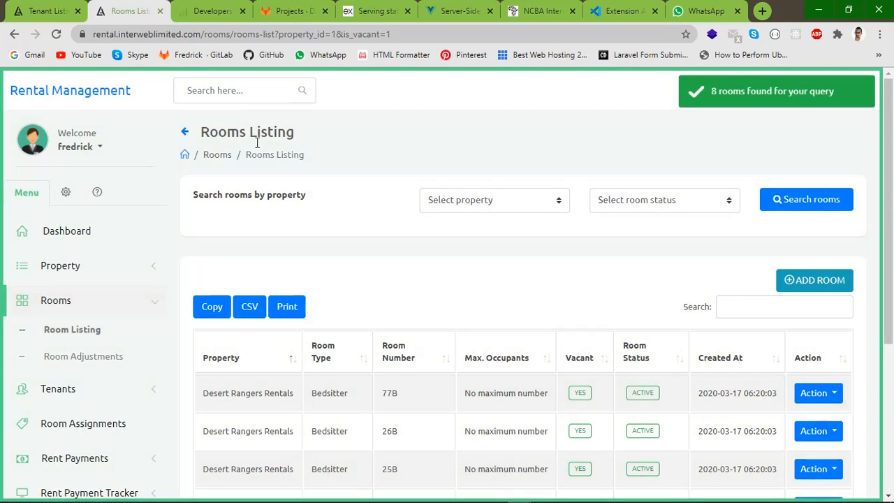
Scroll through the 8 vacant rooms, including Bedsitters 77B, 26B and 25B
{"action": "scroll", "coordinate": [524, 279], "scroll_direction": "down", "scroll_amount": 4}
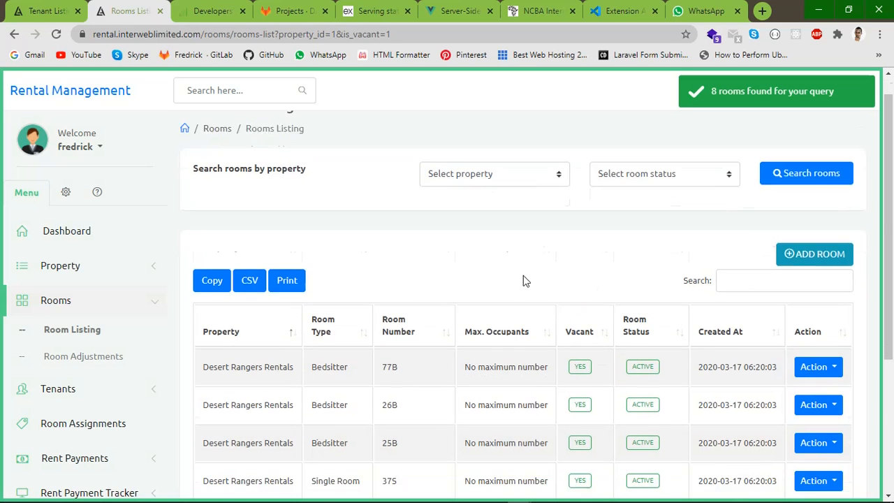
{"action": "scroll", "coordinate": [356, 313], "scroll_direction": "up", "scroll_amount": 3}
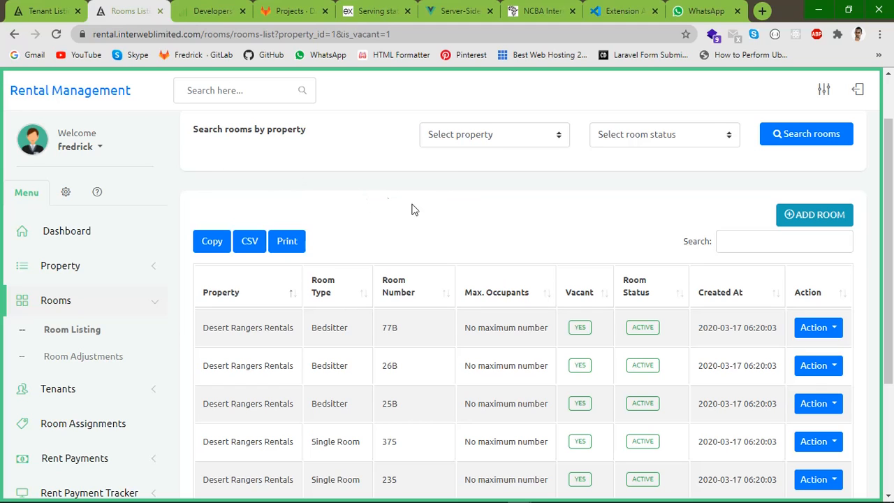
{"action": "left_click_drag", "start_coordinate": [892, 276], "coordinate": [891, 344]}
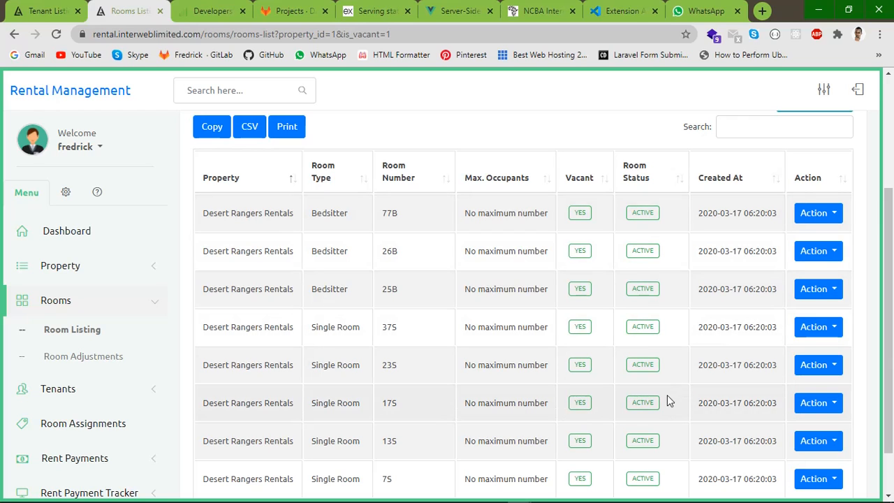
{"action": "left_click_drag", "start_coordinate": [890, 256], "coordinate": [892, 281]}
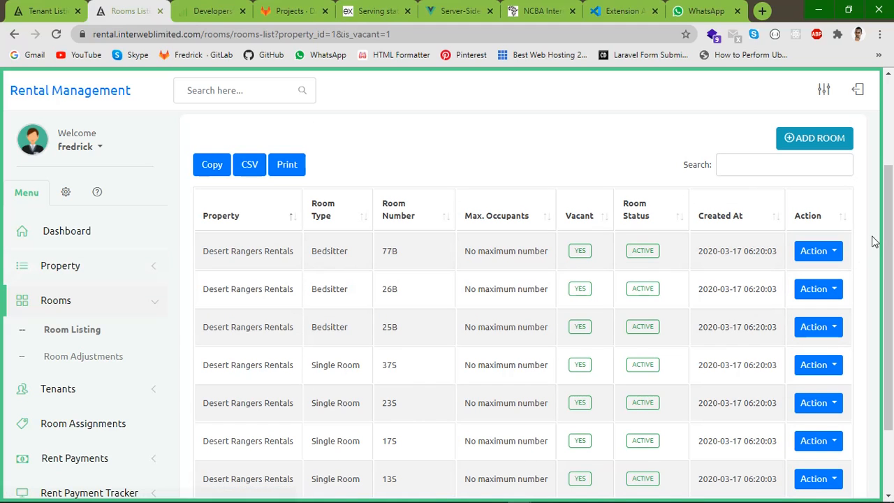
{"action": "left_click_drag", "start_coordinate": [890, 230], "coordinate": [889, 260]}
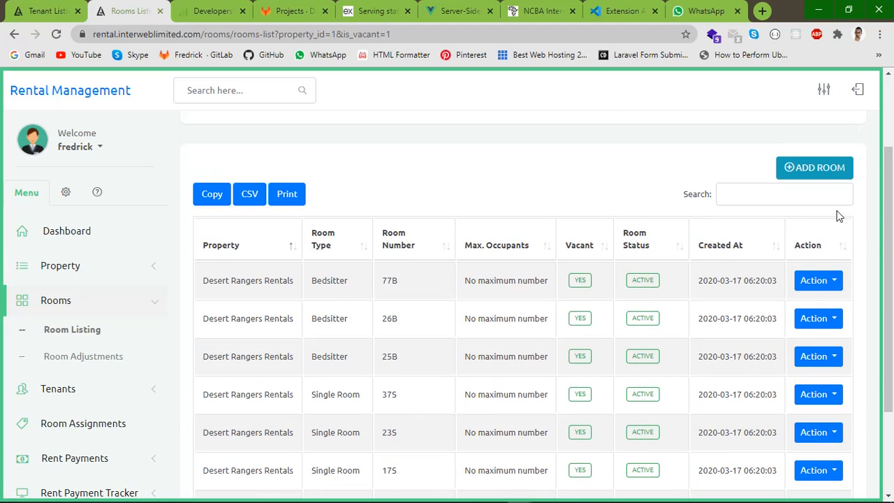
{"action": "left_click", "coordinate": [83, 266]}
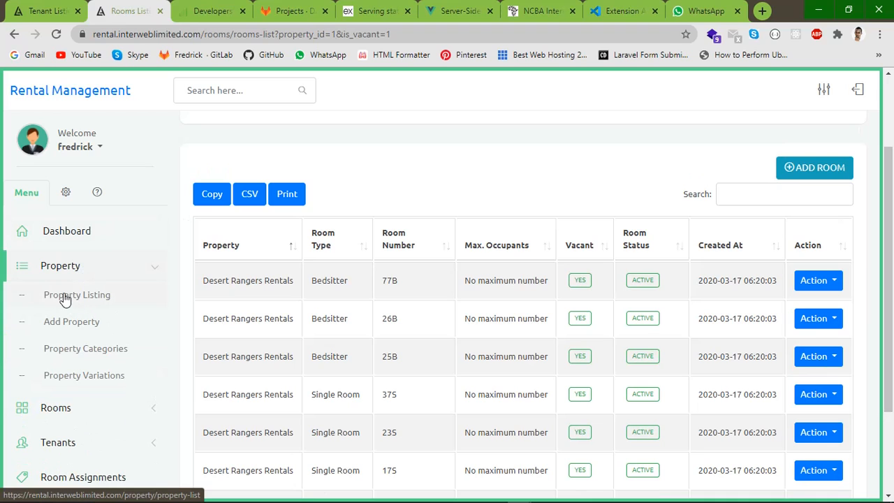
View Desert Rangers Rentals from the Property Listing to see its 80 rooms, 71 rented, 9 vacant
{"action": "left_click", "coordinate": [63, 296]}
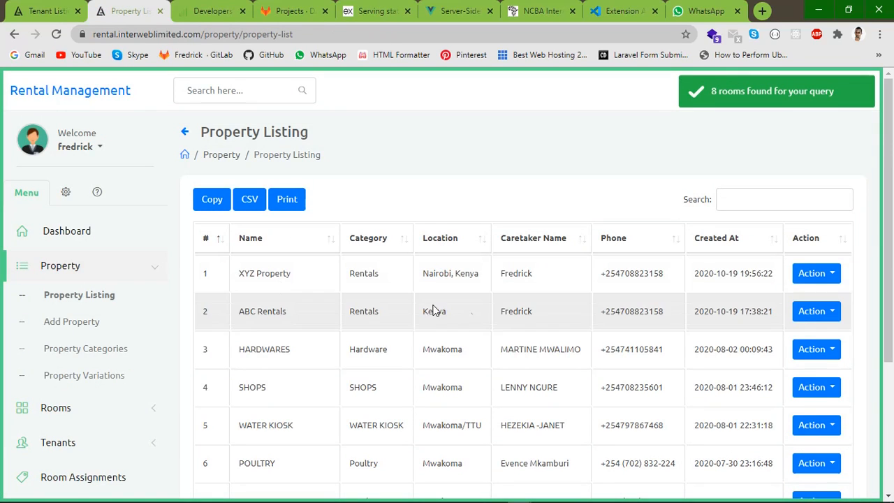
{"action": "scroll", "coordinate": [489, 372], "scroll_direction": "down", "scroll_amount": 3}
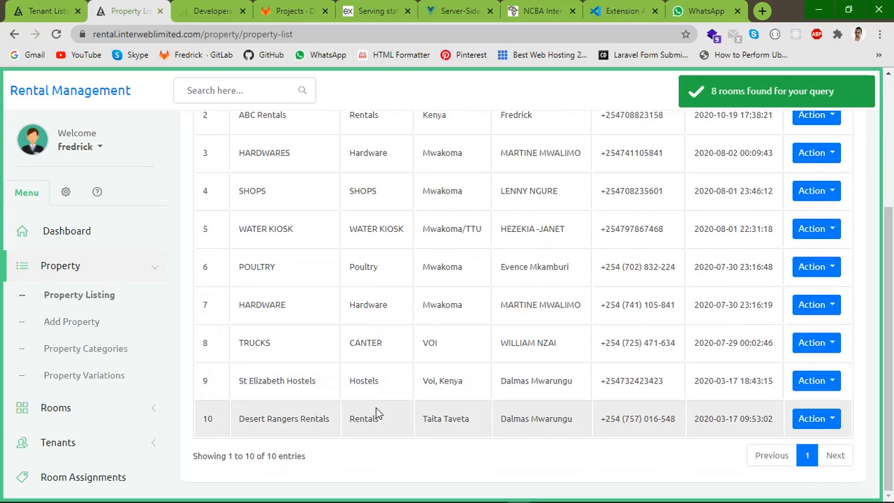
{"action": "left_click", "coordinate": [822, 419]}
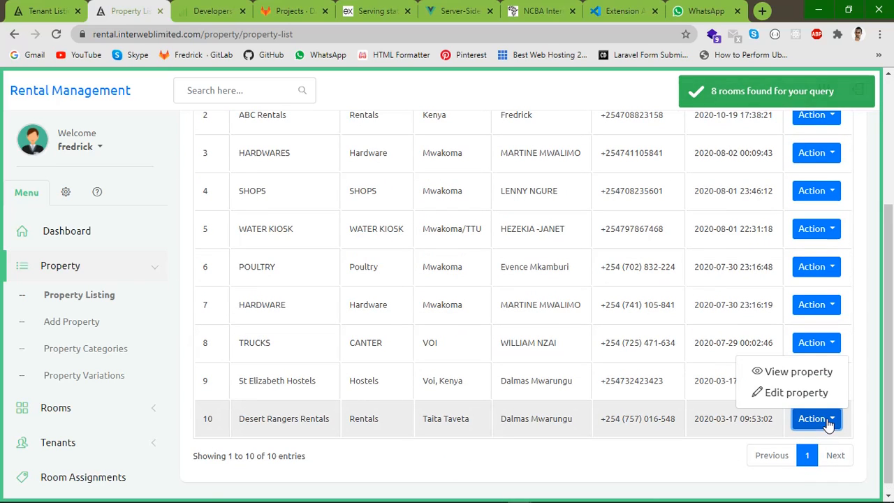
{"action": "left_click", "coordinate": [784, 376]}
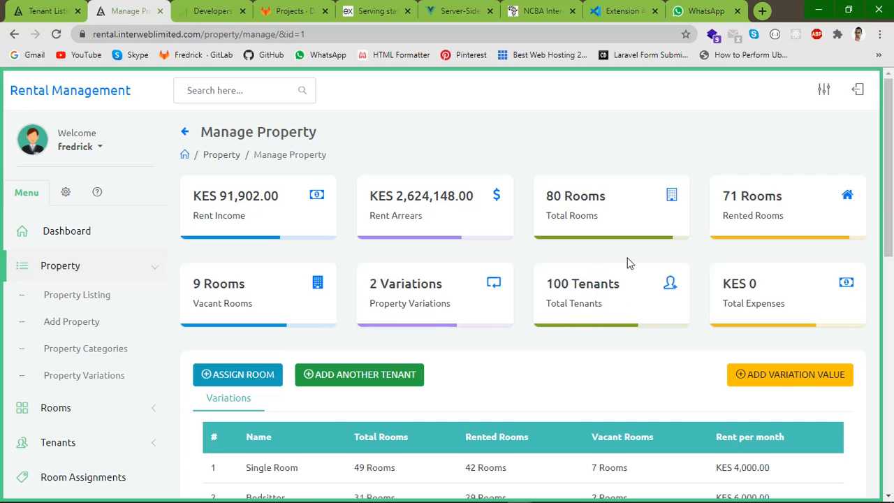
{"action": "mouse_move", "coordinate": [892, 176]}
{"action": "left_mouse_down"}
{"action": "mouse_move", "coordinate": [891, 225]}
{"action": "mouse_move", "coordinate": [892, 186]}
{"action": "left_mouse_up"}
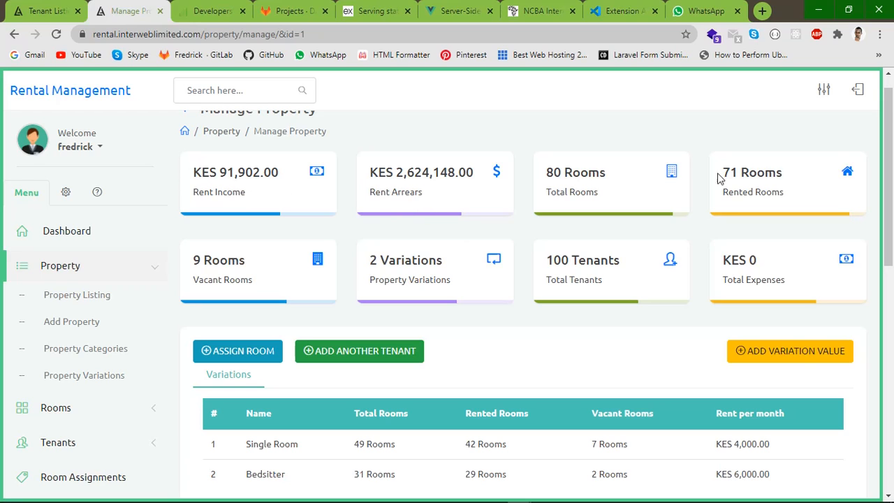
{"action": "scroll", "coordinate": [889, 152], "scroll_direction": "down", "scroll_amount": 3}
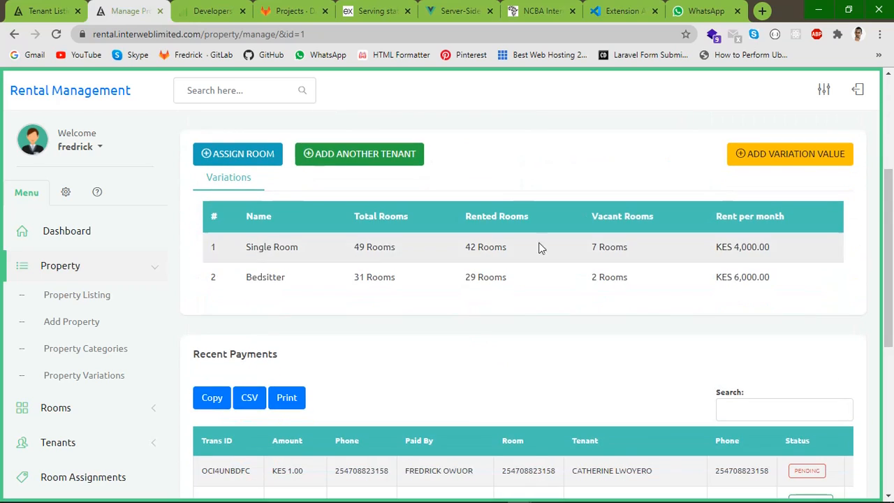
Start a room assignment for the Single Room variation, room 7S
{"action": "left_click", "coordinate": [241, 156]}
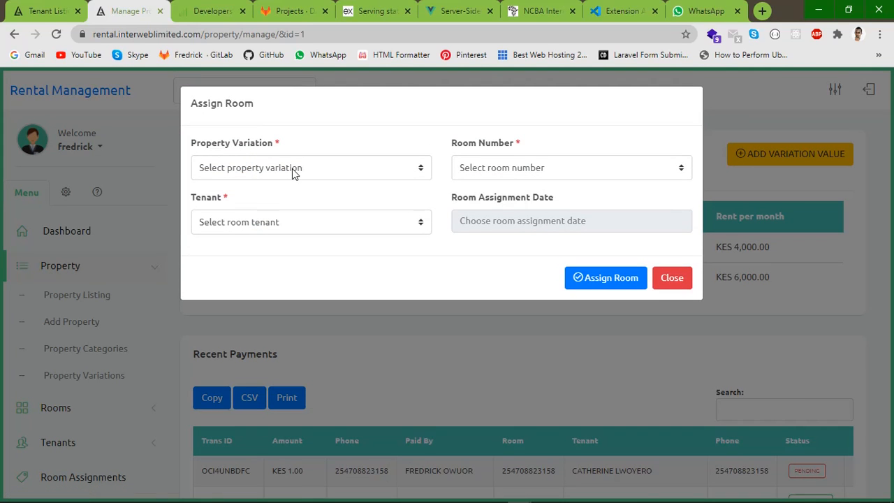
{"action": "left_click", "coordinate": [293, 171]}
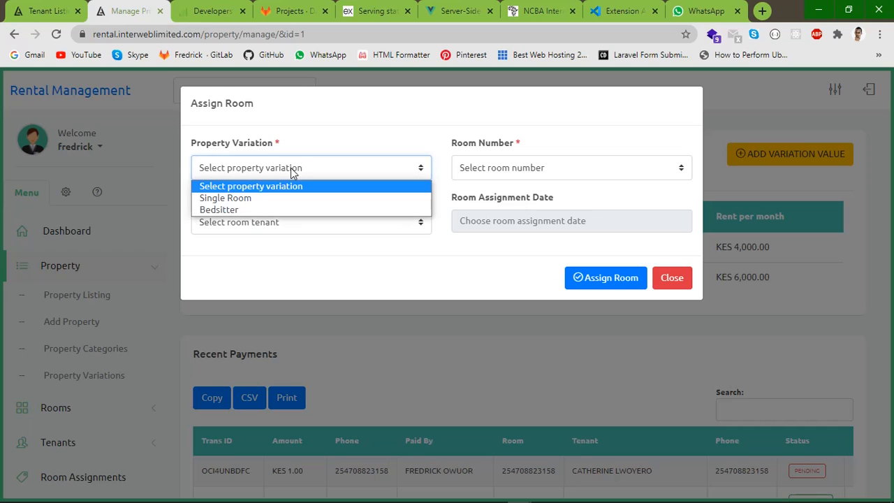
{"action": "left_click", "coordinate": [221, 199]}
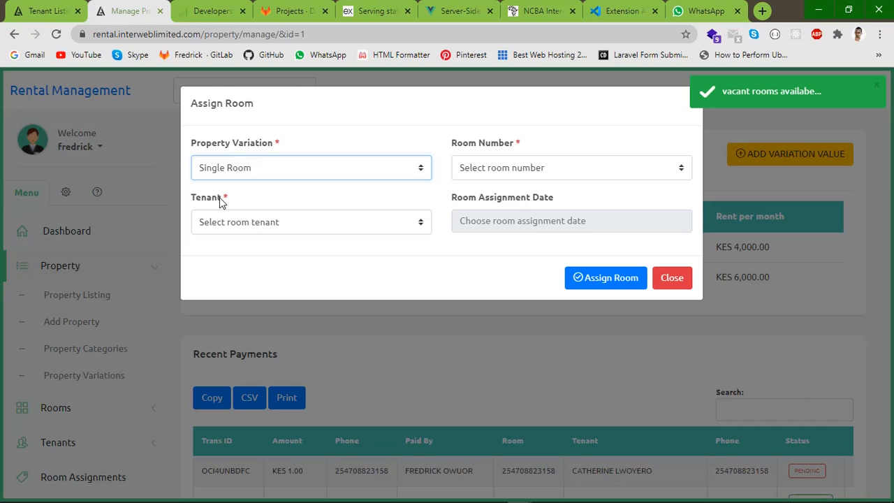
{"action": "left_click", "coordinate": [506, 172]}
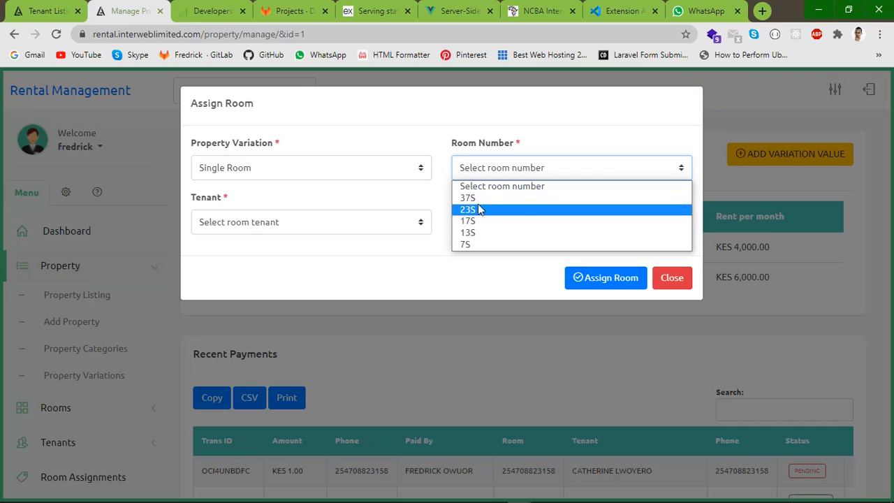
{"action": "left_click", "coordinate": [487, 245]}
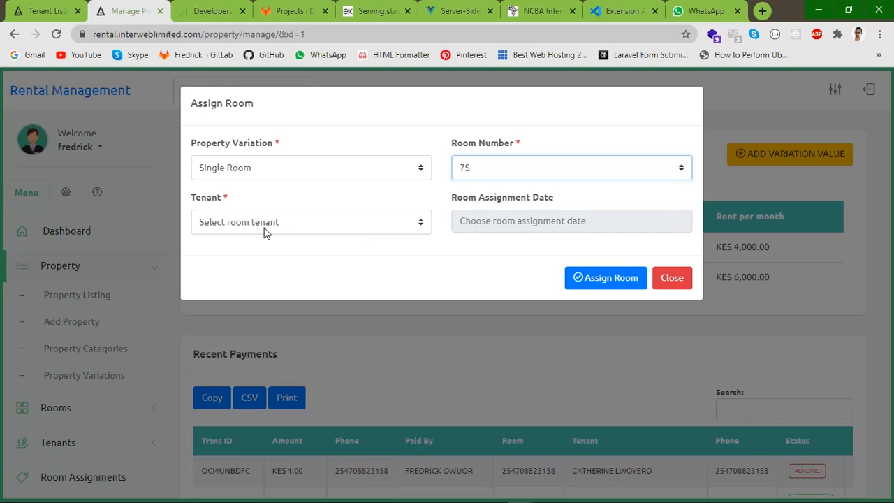
{"action": "left_click", "coordinate": [303, 255]}
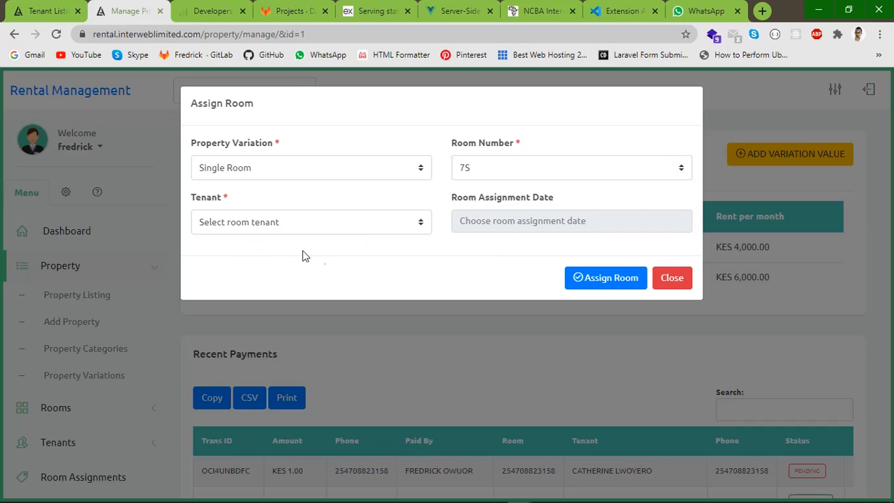
Check the Tenant dropdown repeatedly and find no tenants available for the room
{"action": "left_click", "coordinate": [279, 221]}
{"action": "left_click", "coordinate": [255, 244]}
{"action": "left_click", "coordinate": [277, 222]}
{"action": "left_click", "coordinate": [294, 203]}
{"action": "left_click", "coordinate": [238, 223]}
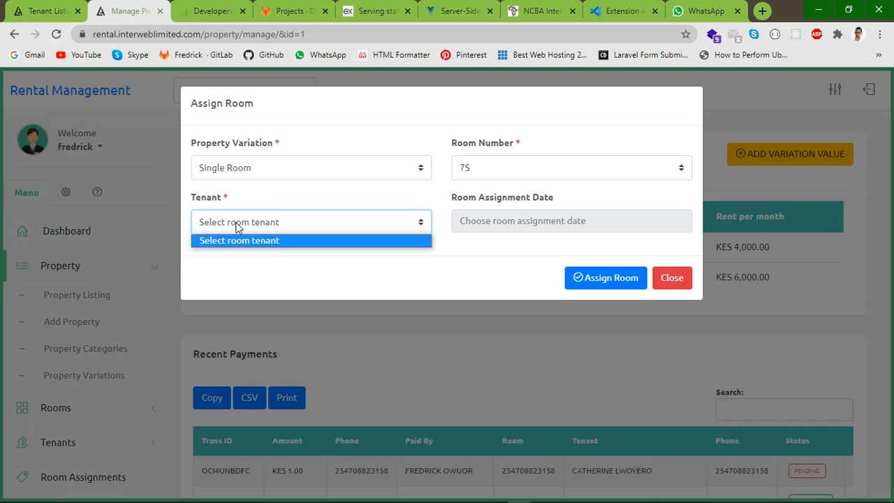
{"action": "left_click", "coordinate": [309, 197]}
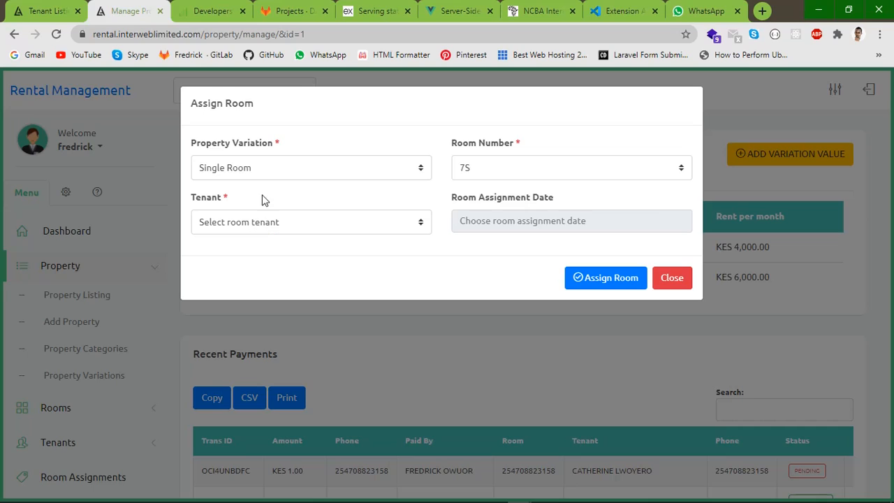
{"action": "left_click", "coordinate": [242, 222]}
{"action": "left_click", "coordinate": [279, 220]}
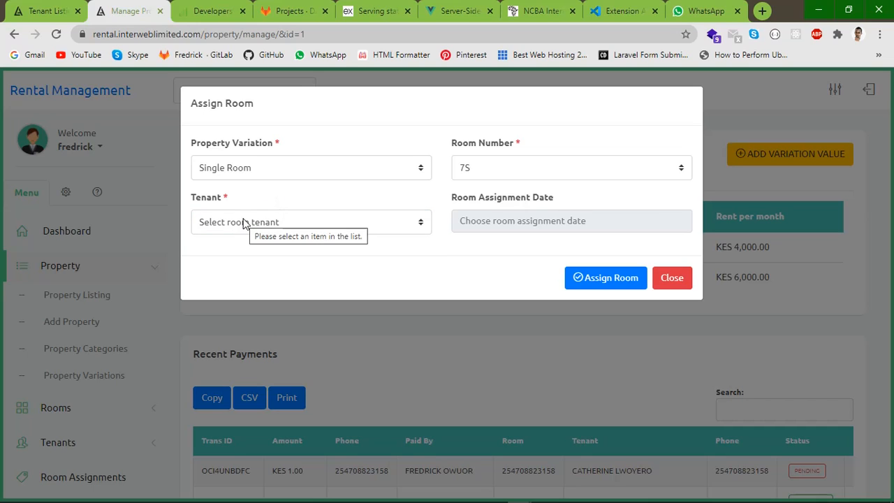
{"action": "left_click", "coordinate": [244, 223]}
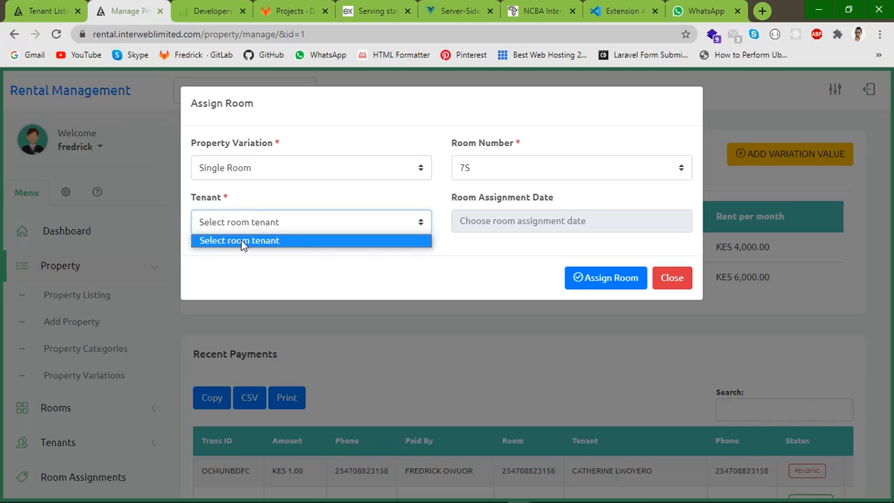
{"action": "left_click", "coordinate": [279, 242]}
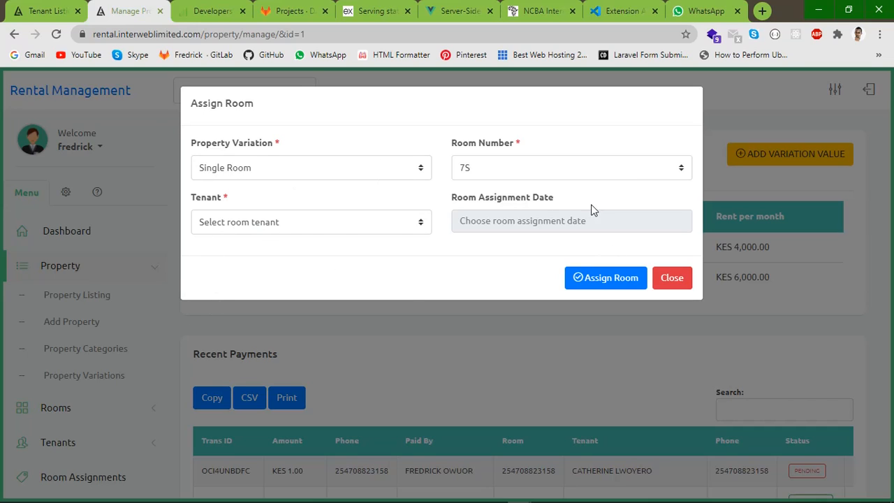
{"action": "left_click", "coordinate": [286, 222]}
{"action": "left_click", "coordinate": [301, 239]}
Dismiss the date picker without a date and close the Assign Room form
{"action": "left_click", "coordinate": [496, 220]}
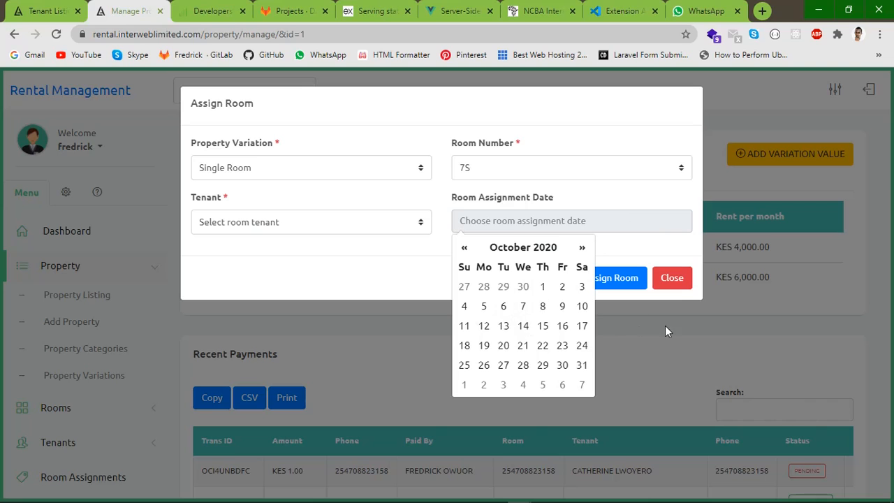
{"action": "left_click", "coordinate": [623, 294]}
{"action": "left_click", "coordinate": [669, 277]}
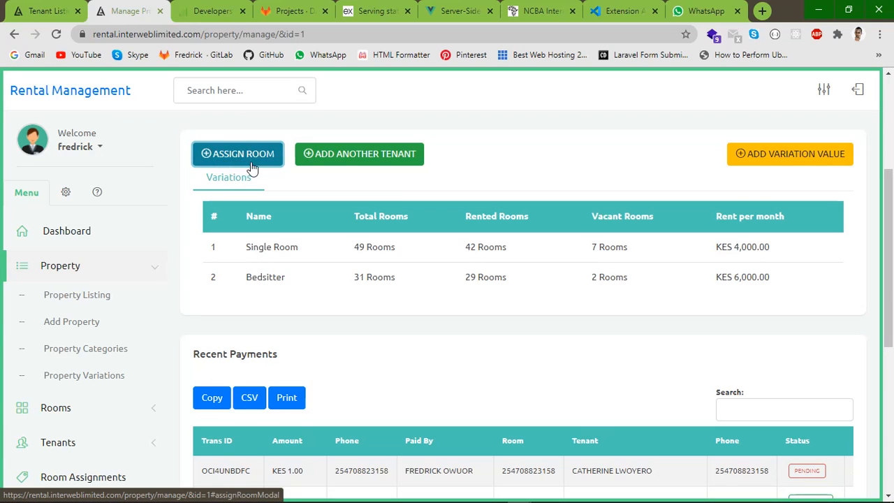
{"action": "left_click", "coordinate": [371, 164]}
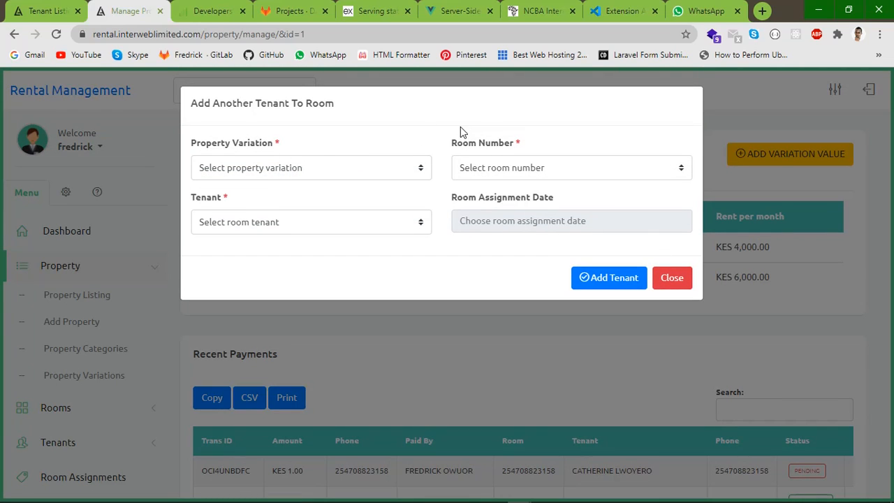
{"action": "left_click", "coordinate": [257, 170]}
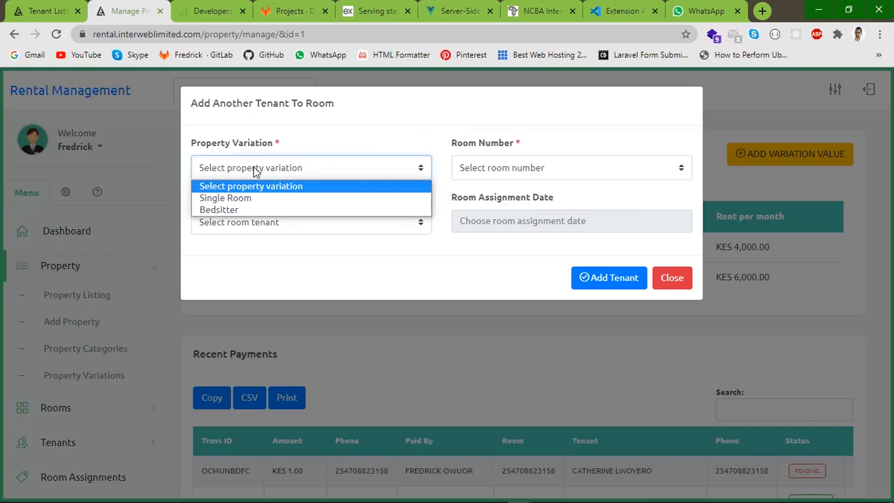
{"action": "left_click", "coordinate": [229, 199]}
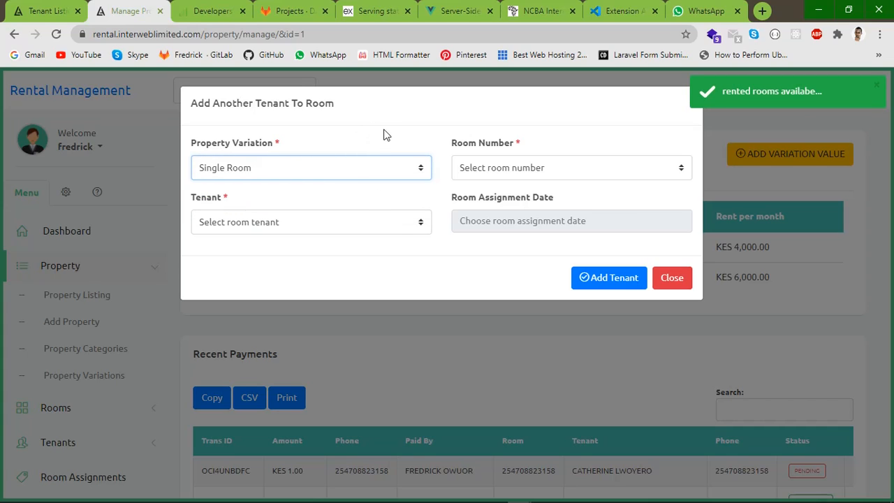
{"action": "left_click", "coordinate": [493, 169]}
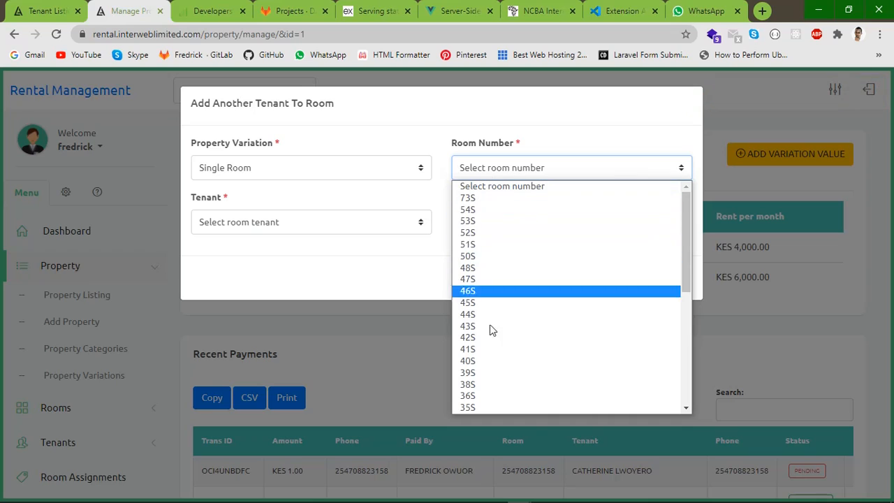
{"action": "left_click", "coordinate": [482, 236]}
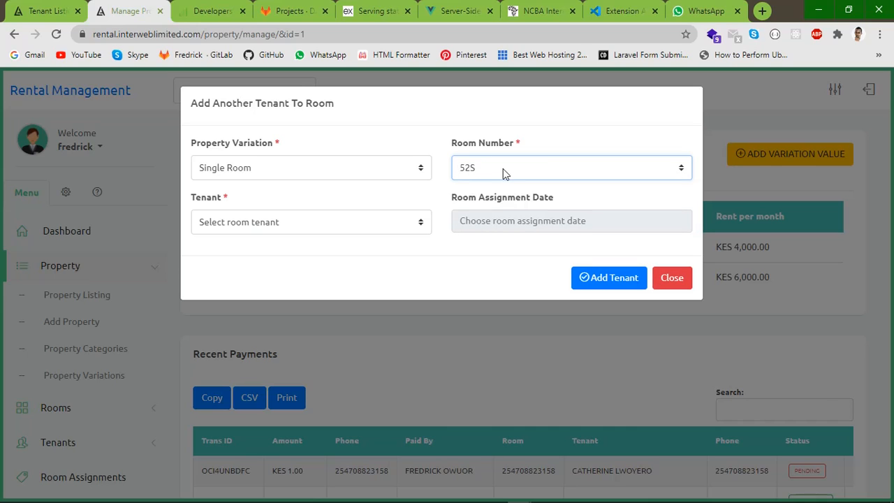
{"action": "left_click", "coordinate": [257, 223]}
{"action": "left_click", "coordinate": [270, 231]}
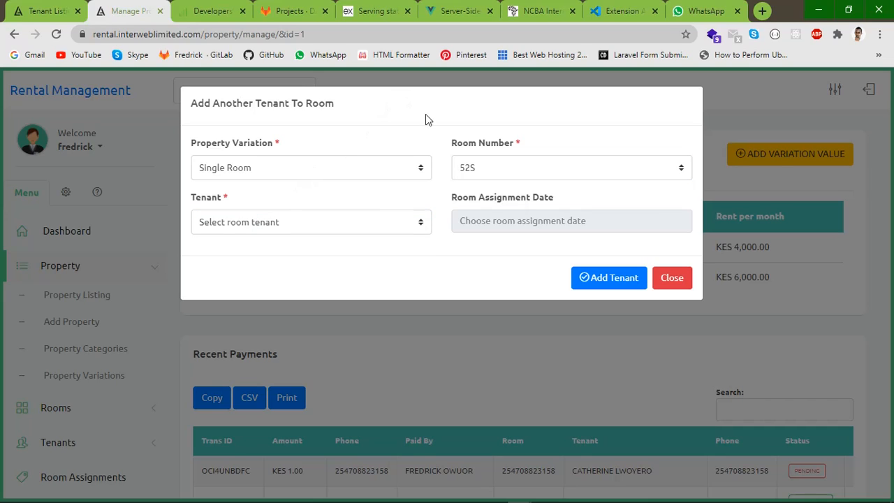
{"action": "left_click", "coordinate": [317, 231]}
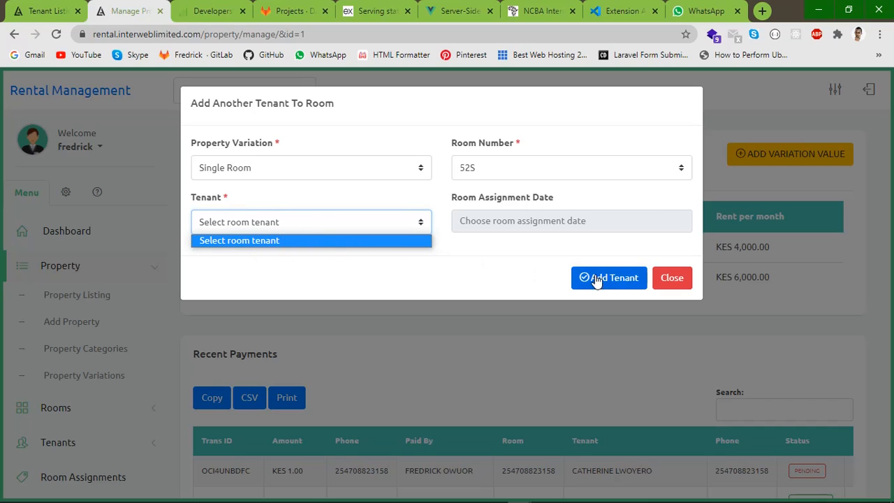
{"action": "left_click", "coordinate": [672, 278]}
{"action": "scroll", "coordinate": [818, 275], "scroll_direction": "down", "scroll_amount": 1}
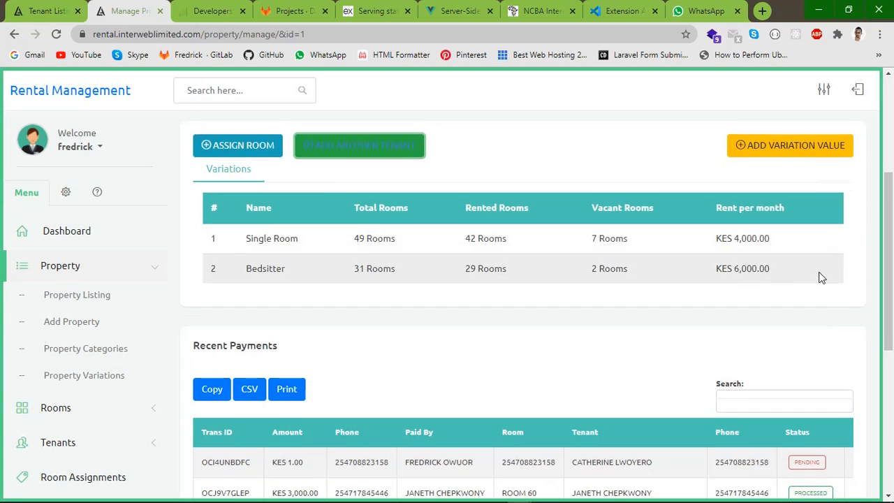
Scroll down to the Recent Payments table of processed payments and one pending KES 1.00 payment
{"action": "scroll", "coordinate": [661, 271], "scroll_direction": "down", "scroll_amount": 3}
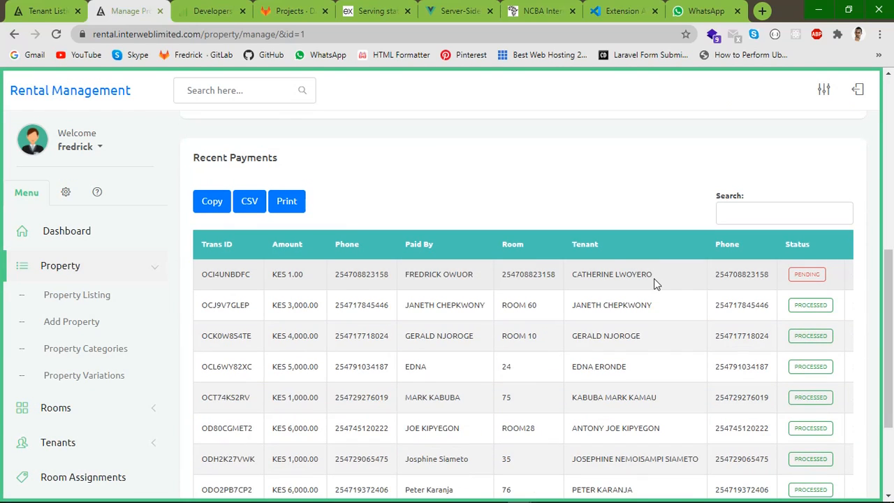
{"action": "scroll", "coordinate": [592, 204], "scroll_direction": "up", "scroll_amount": 2}
{"action": "scroll", "coordinate": [559, 217], "scroll_direction": "up", "scroll_amount": 2}
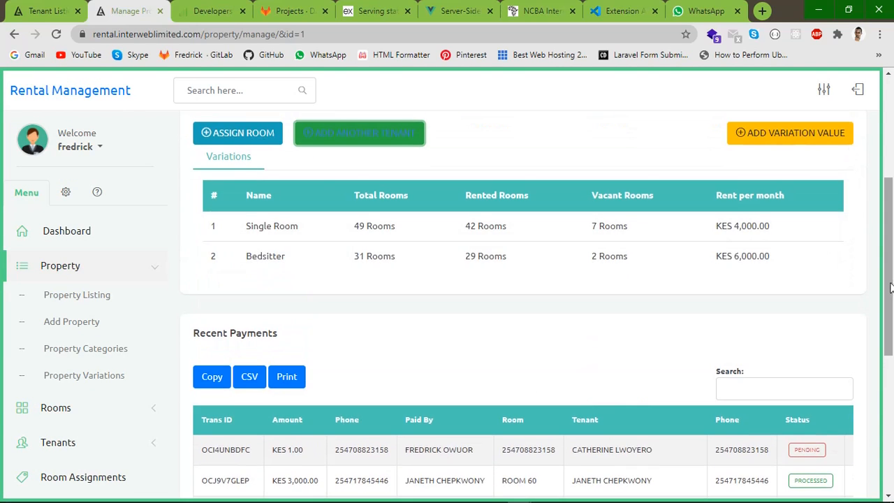
{"action": "left_click_drag", "start_coordinate": [890, 290], "coordinate": [892, 167]}
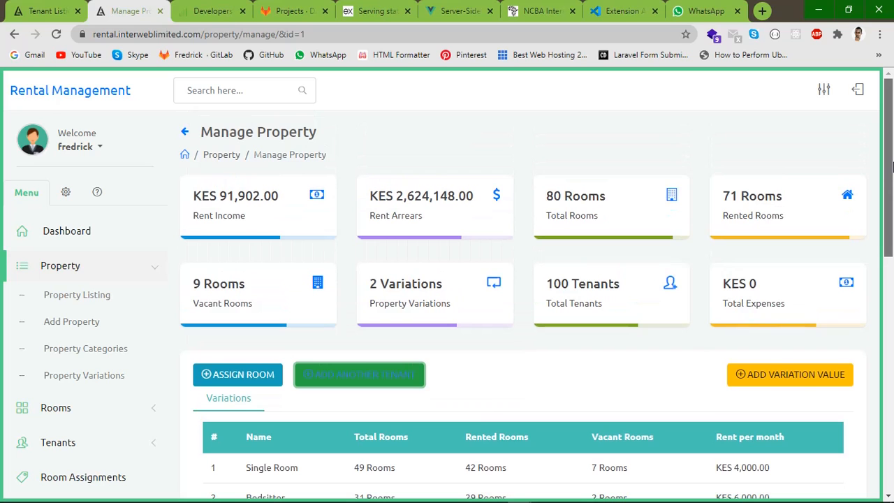
{"action": "left_click_drag", "start_coordinate": [893, 167], "coordinate": [892, 252]}
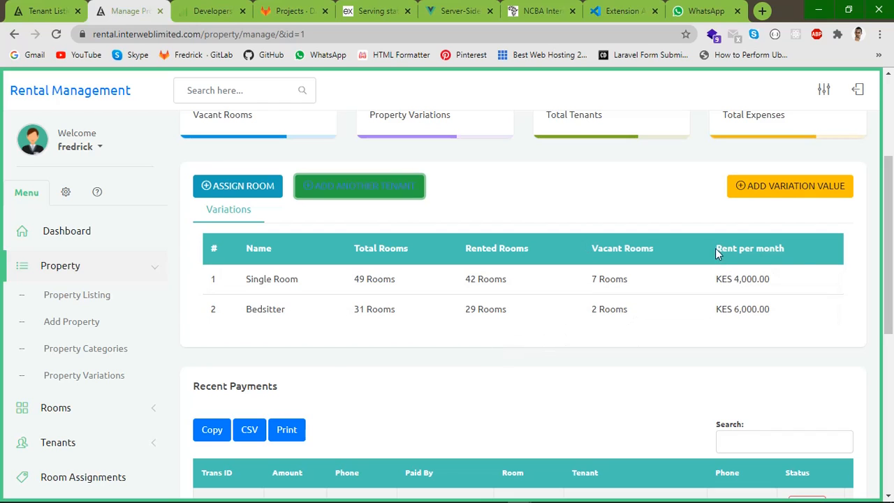
{"action": "left_click_drag", "start_coordinate": [892, 238], "coordinate": [892, 362]}
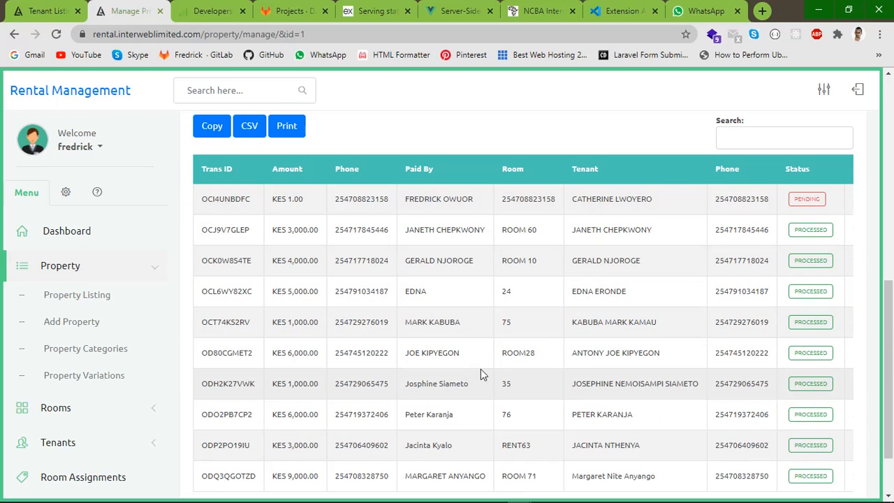
{"action": "mouse_move", "coordinate": [891, 336]}
{"action": "left_mouse_down"}
{"action": "mouse_move", "coordinate": [891, 366]}
{"action": "mouse_move", "coordinate": [891, 318]}
{"action": "mouse_move", "coordinate": [891, 349]}
{"action": "mouse_move", "coordinate": [891, 337]}
{"action": "left_mouse_up"}
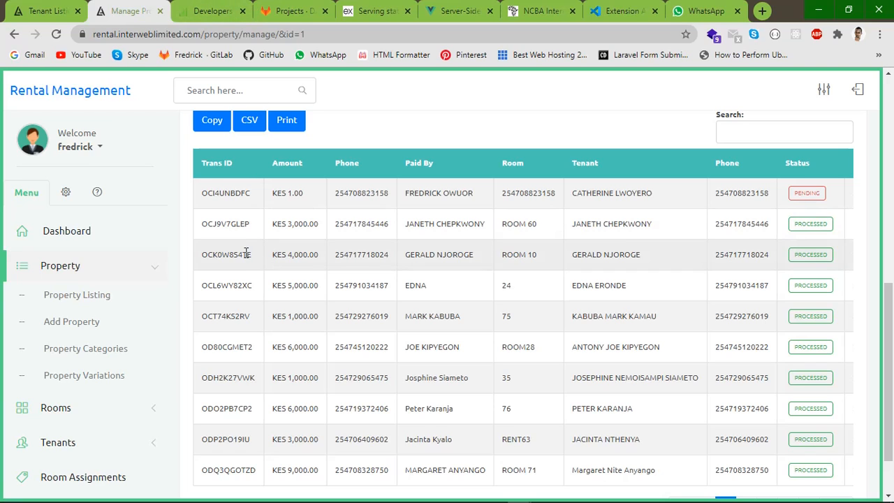
{"action": "double_click", "coordinate": [227, 378]}
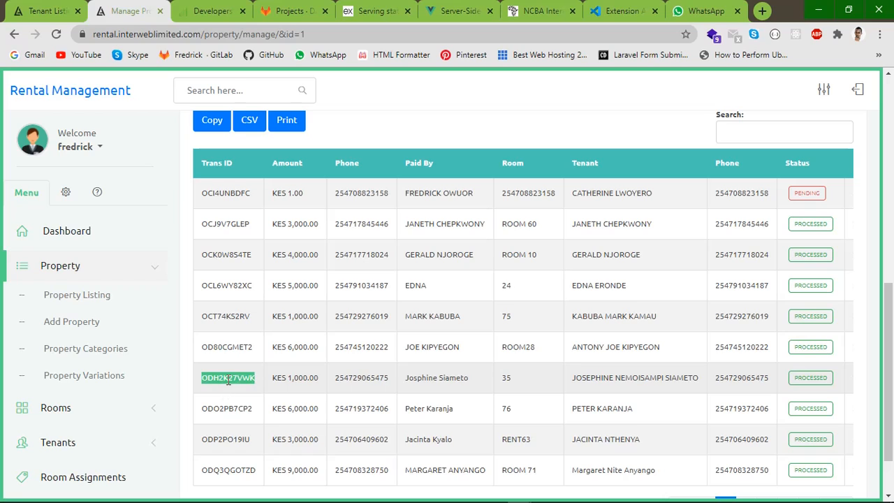
{"action": "double_click", "coordinate": [308, 378]}
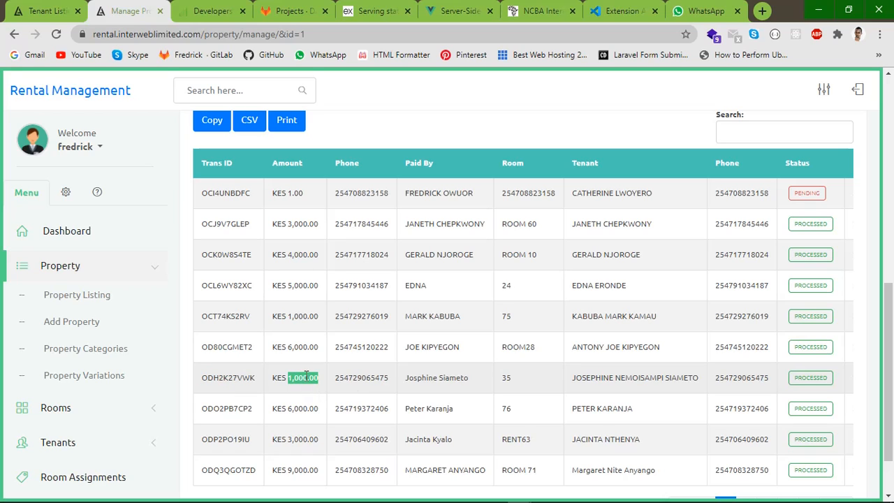
{"action": "double_click", "coordinate": [356, 378]}
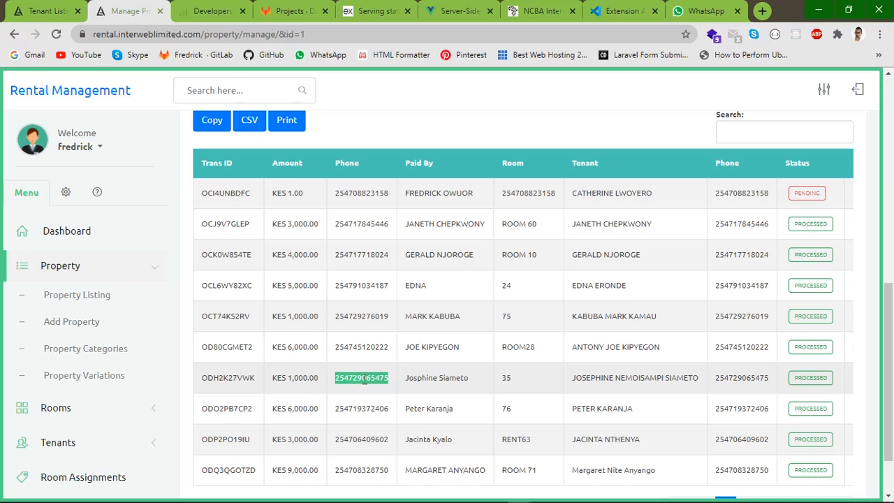
{"action": "left_click", "coordinate": [365, 377]}
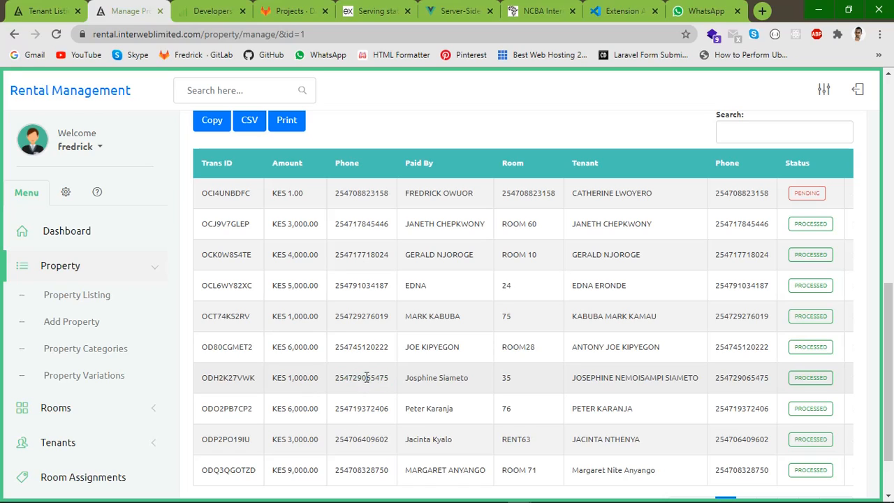
{"action": "double_click", "coordinate": [455, 378]}
{"action": "left_click", "coordinate": [414, 378]}
{"action": "double_click", "coordinate": [414, 378]}
{"action": "left_click", "coordinate": [452, 377]}
{"action": "triple_click", "coordinate": [452, 377]}
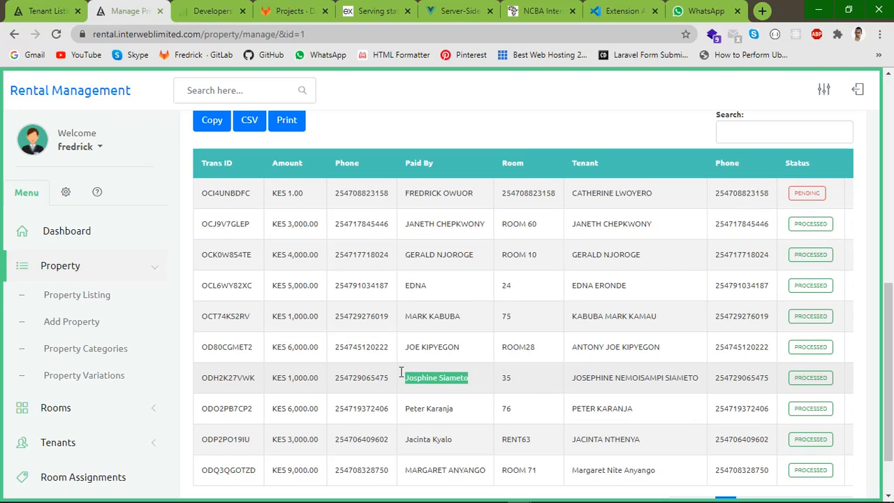
{"action": "left_click_drag", "start_coordinate": [570, 384], "coordinate": [686, 384]}
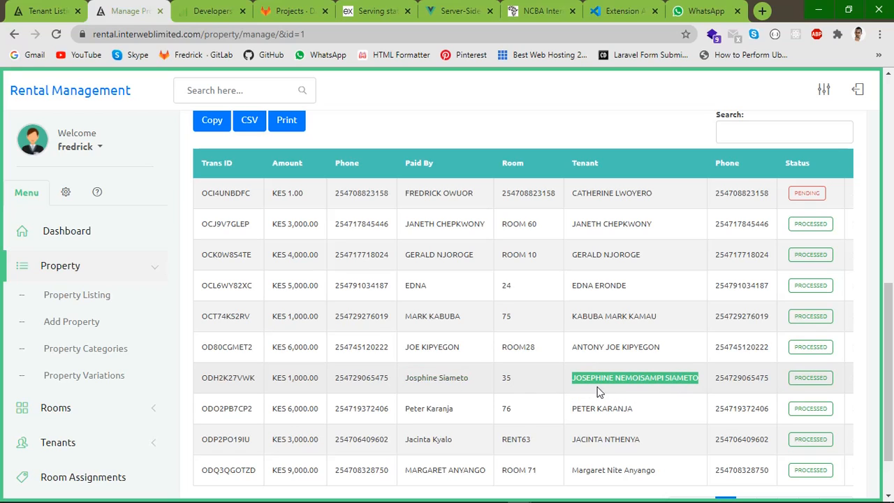
{"action": "left_click_drag", "start_coordinate": [404, 381], "coordinate": [474, 380]}
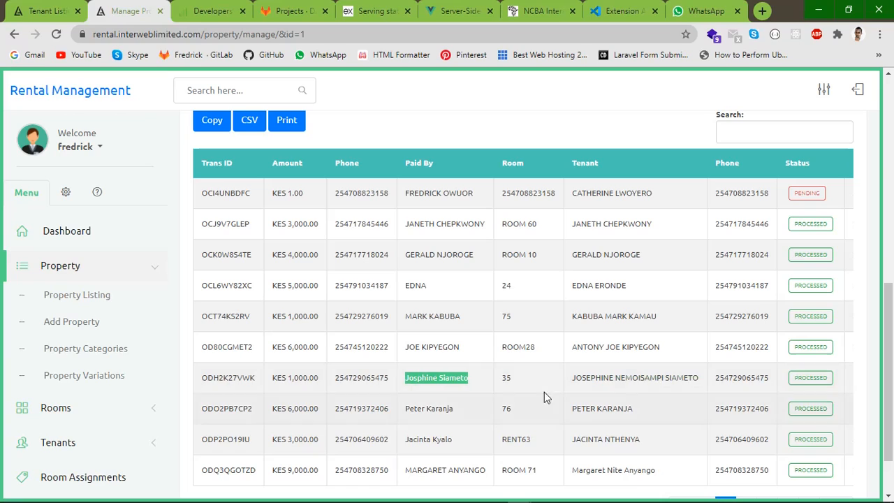
{"action": "double_click", "coordinate": [688, 379]}
{"action": "left_click", "coordinate": [621, 378]}
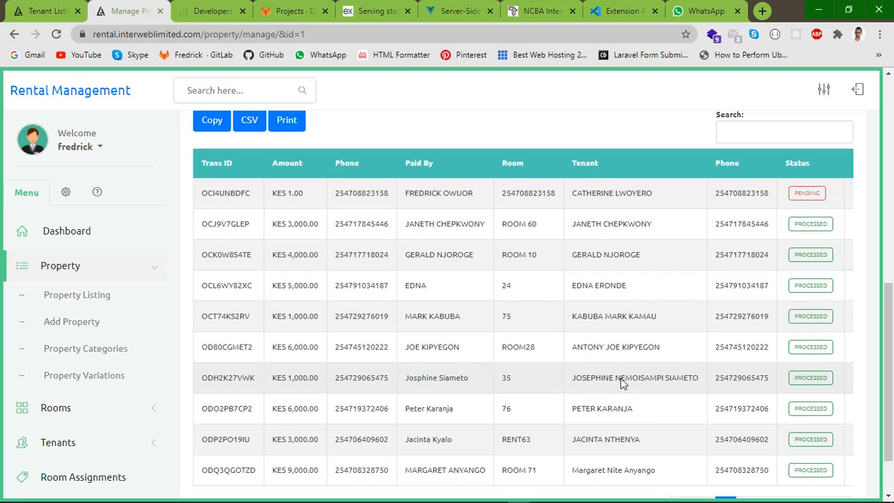
{"action": "left_click_drag", "start_coordinate": [572, 379], "coordinate": [703, 391]}
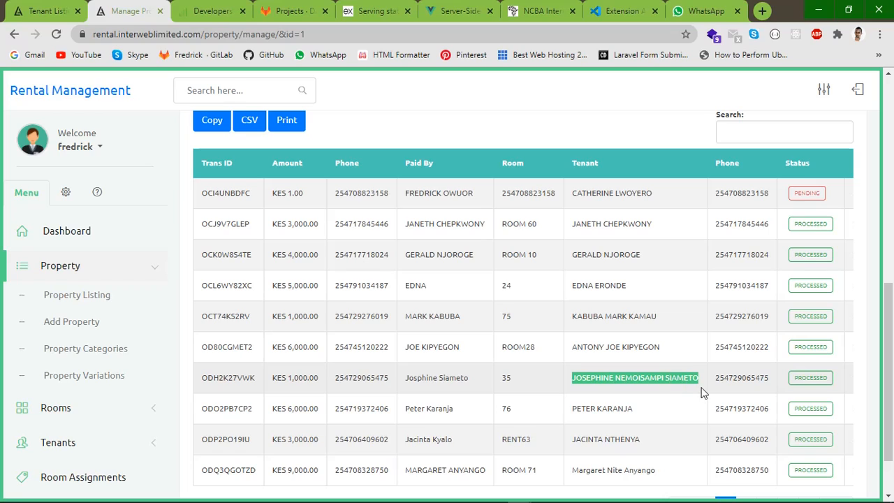
{"action": "double_click", "coordinate": [640, 378]}
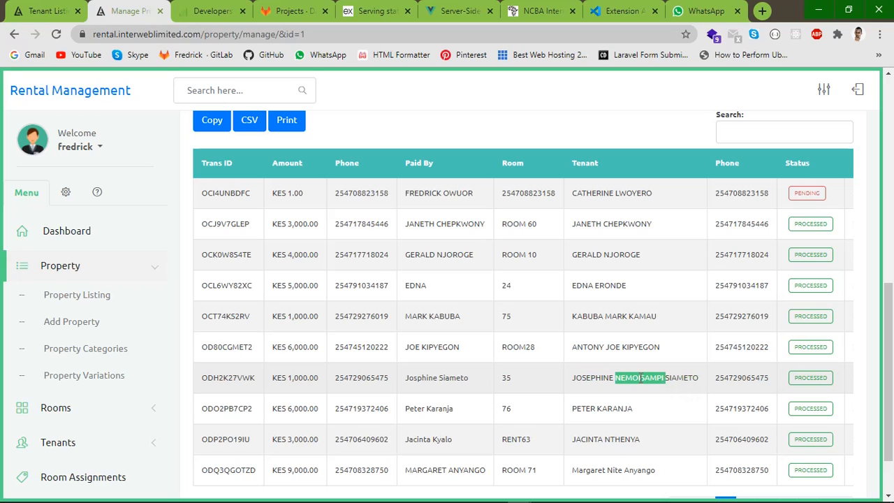
{"action": "double_click", "coordinate": [417, 378]}
{"action": "double_click", "coordinate": [453, 378]}
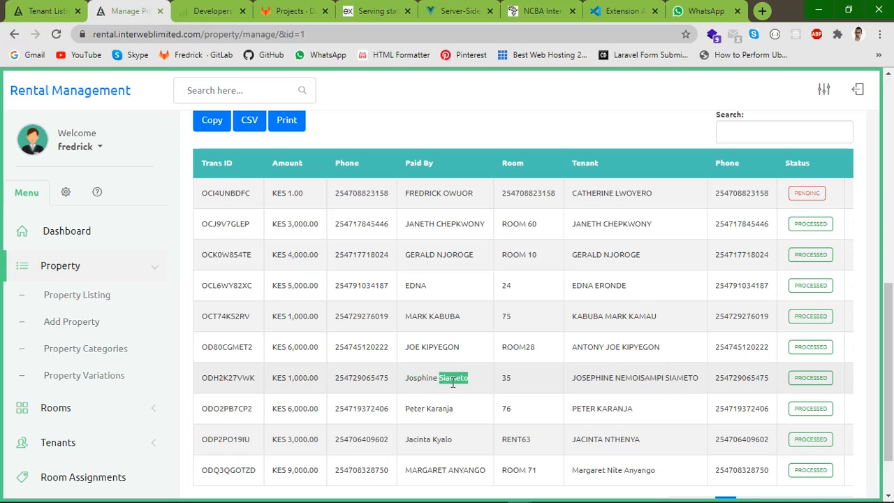
{"action": "double_click", "coordinate": [418, 378]}
{"action": "double_click", "coordinate": [454, 378]}
{"action": "left_click", "coordinate": [435, 376]}
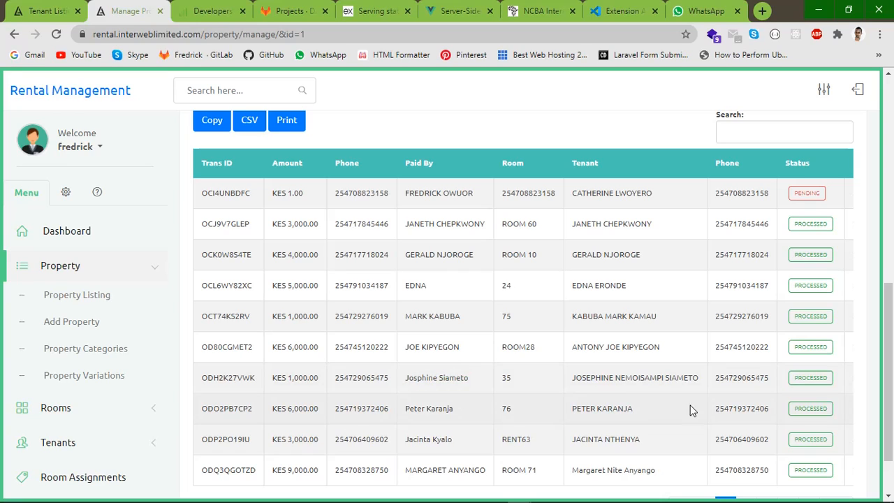
{"action": "double_click", "coordinate": [754, 377]}
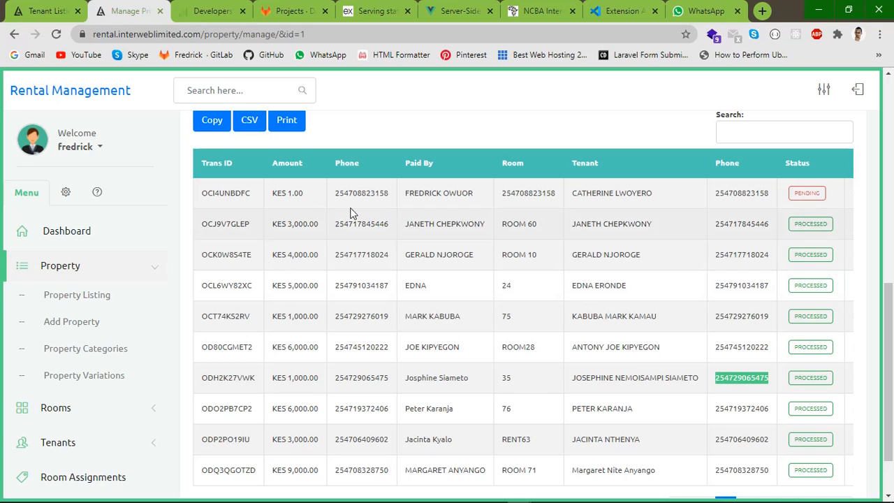
{"action": "scroll", "coordinate": [892, 339], "scroll_direction": "down", "scroll_amount": 1}
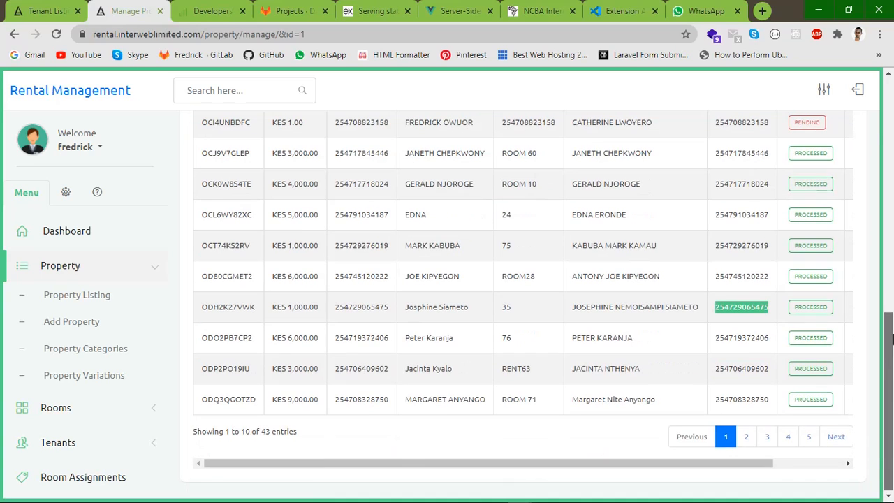
{"action": "mouse_move", "coordinate": [892, 370]}
{"action": "left_mouse_down"}
{"action": "mouse_move", "coordinate": [891, 301]}
{"action": "mouse_move", "coordinate": [892, 362]}
{"action": "left_mouse_up"}
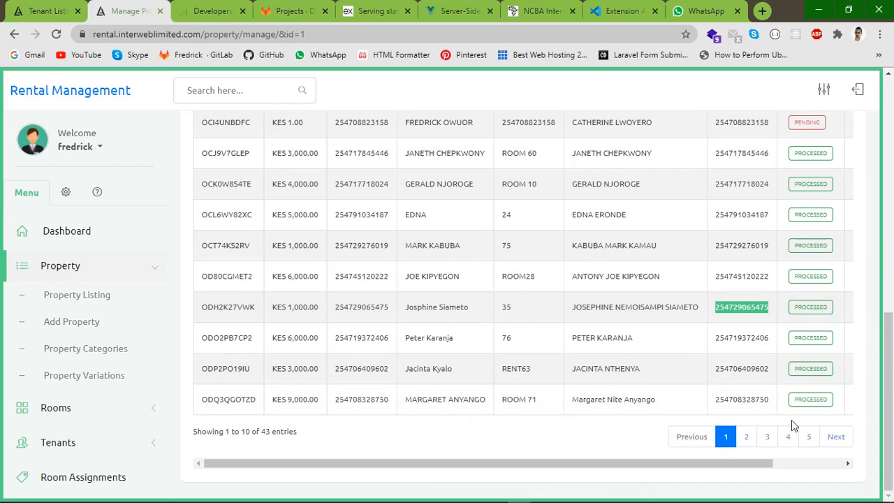
{"action": "left_click", "coordinate": [746, 438]}
{"action": "left_click", "coordinate": [771, 440]}
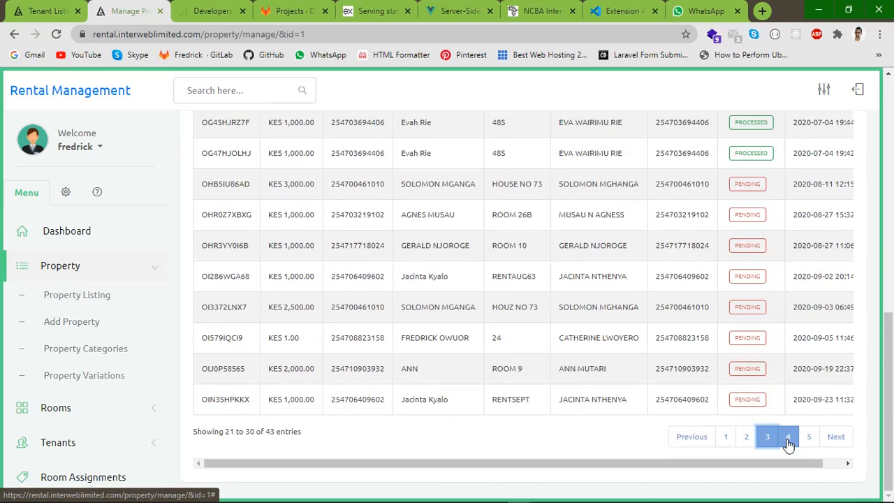
{"action": "left_click", "coordinate": [789, 440]}
{"action": "left_click", "coordinate": [809, 438]}
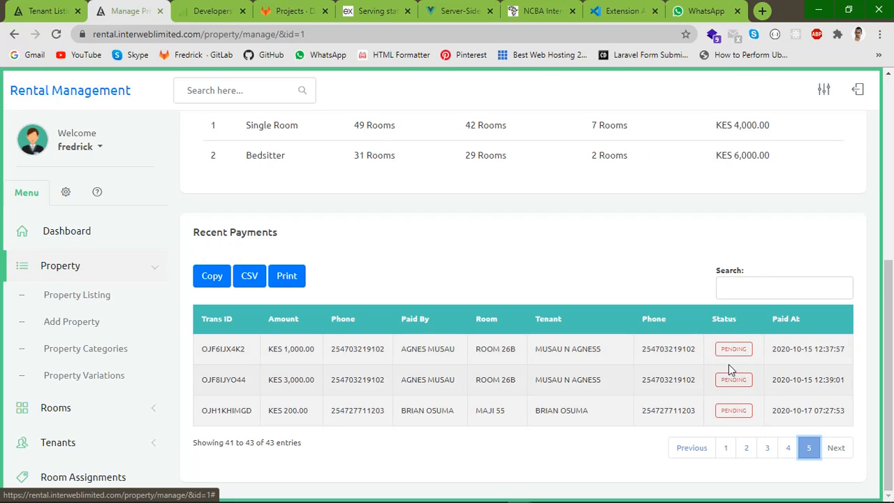
{"action": "left_click", "coordinate": [767, 447]}
{"action": "left_click", "coordinate": [746, 439]}
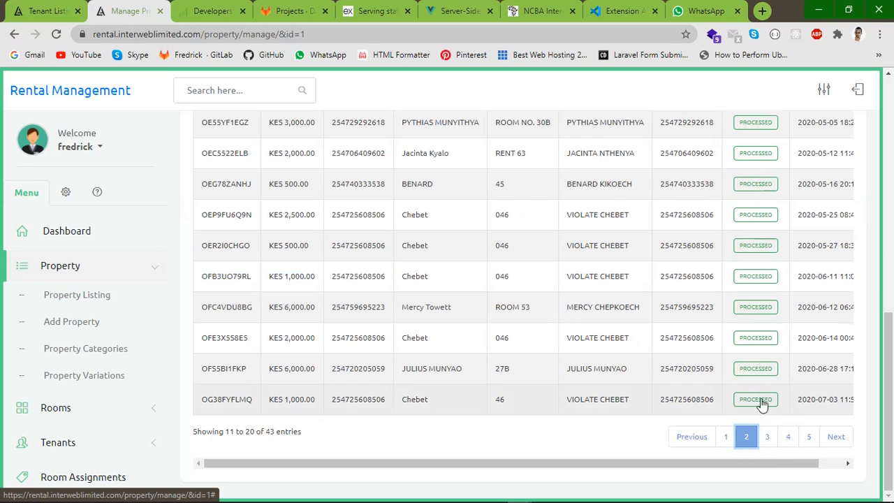
{"action": "left_click", "coordinate": [725, 438]}
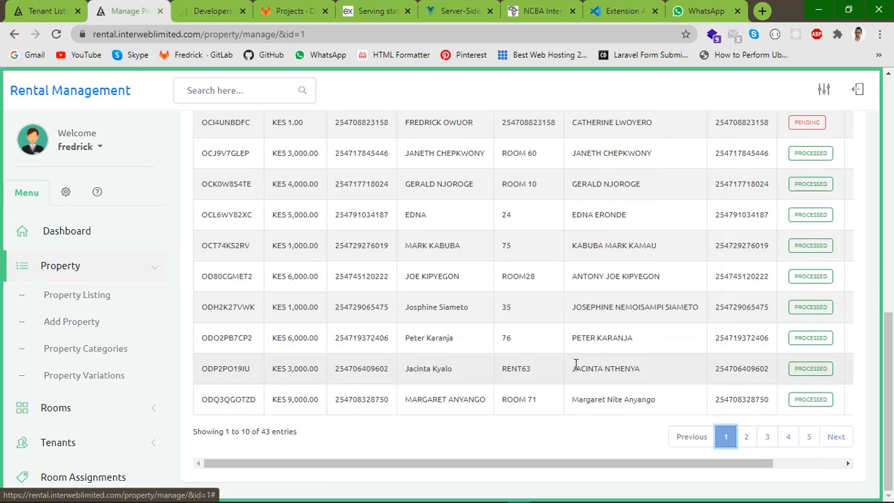
{"action": "left_click_drag", "start_coordinate": [890, 381], "coordinate": [891, 239]}
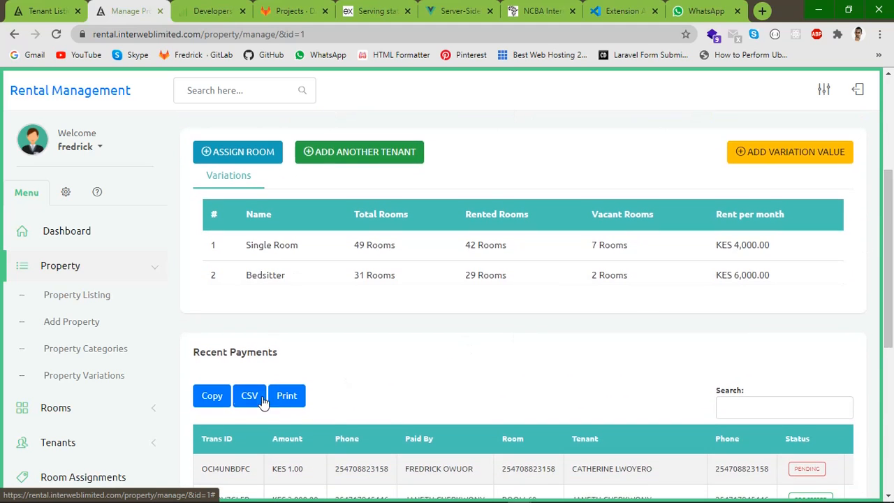
Export Recent Payments to 'Manage Property - Rental System.csv' and dismiss the download notice
{"action": "scroll", "coordinate": [414, 355], "scroll_direction": "up", "scroll_amount": 1}
{"action": "scroll", "coordinate": [414, 355], "scroll_direction": "down", "scroll_amount": 1}
{"action": "left_click", "coordinate": [250, 397]}
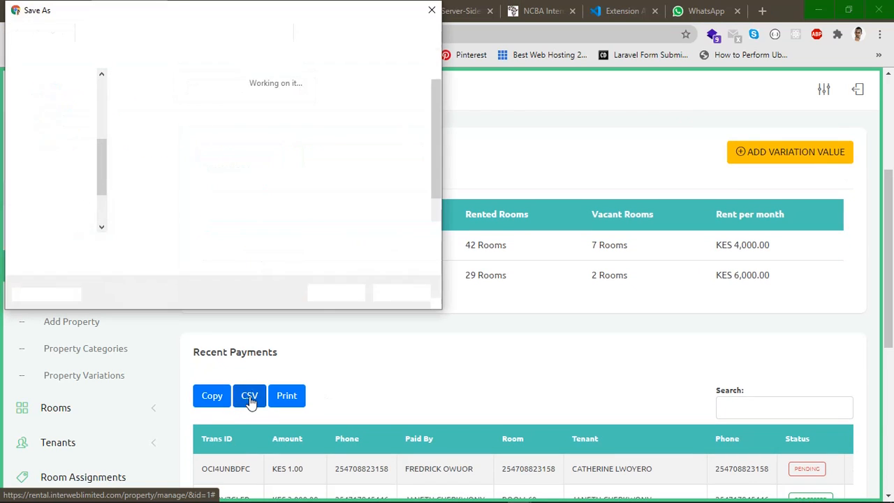
{"action": "left_click", "coordinate": [335, 293]}
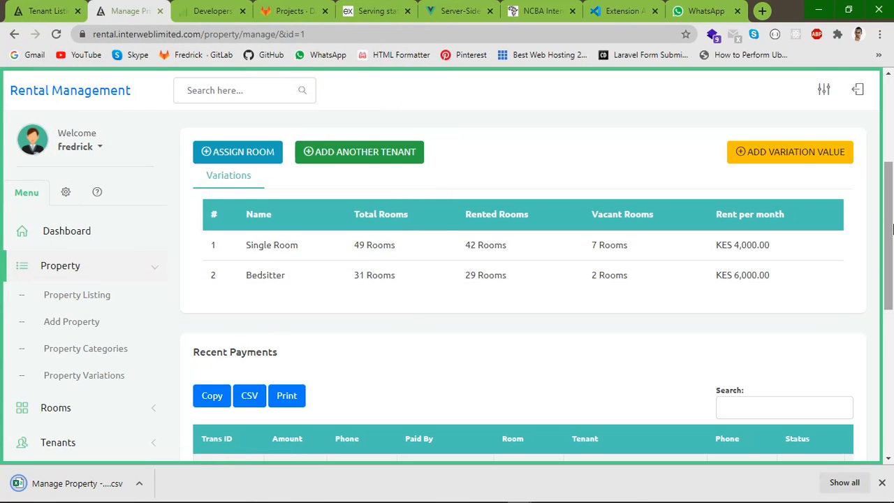
{"action": "left_click_drag", "start_coordinate": [888, 264], "coordinate": [887, 405]}
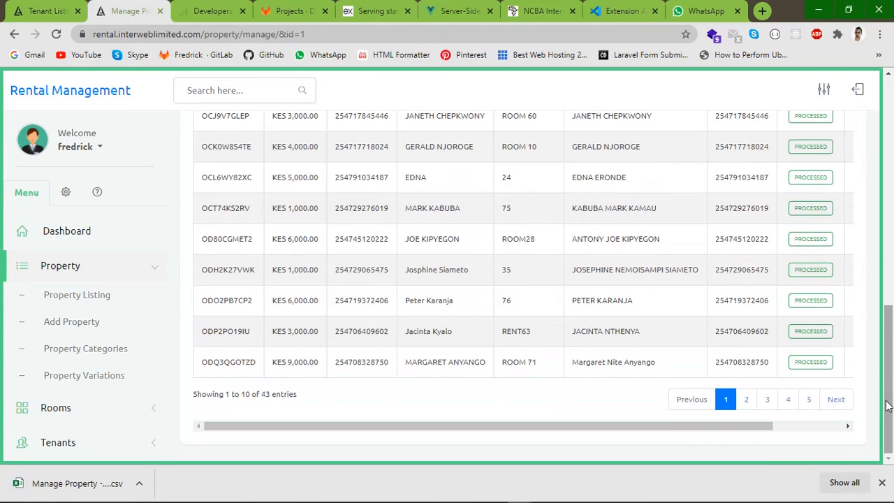
{"action": "left_click", "coordinate": [882, 482]}
Go to Rent Payments > Payments Listing in the sidebar
{"action": "scroll", "coordinate": [62, 354], "scroll_direction": "down", "scroll_amount": 2}
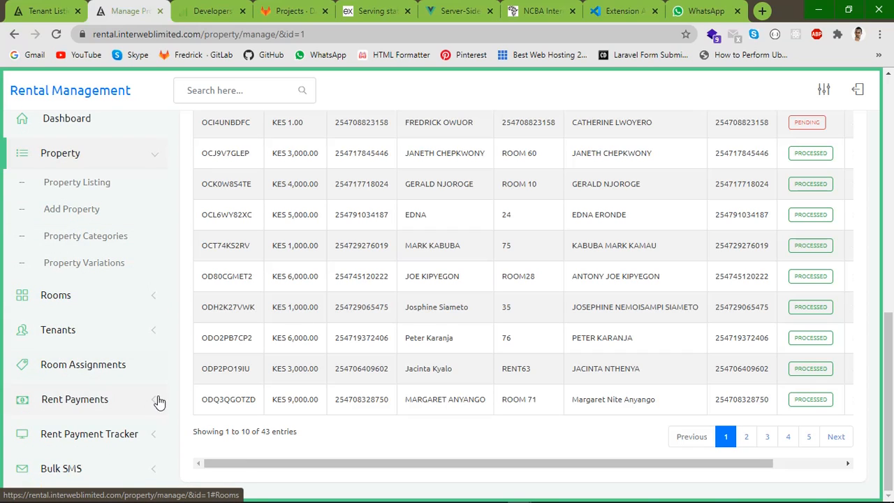
{"action": "scroll", "coordinate": [136, 419], "scroll_direction": "down", "scroll_amount": 2}
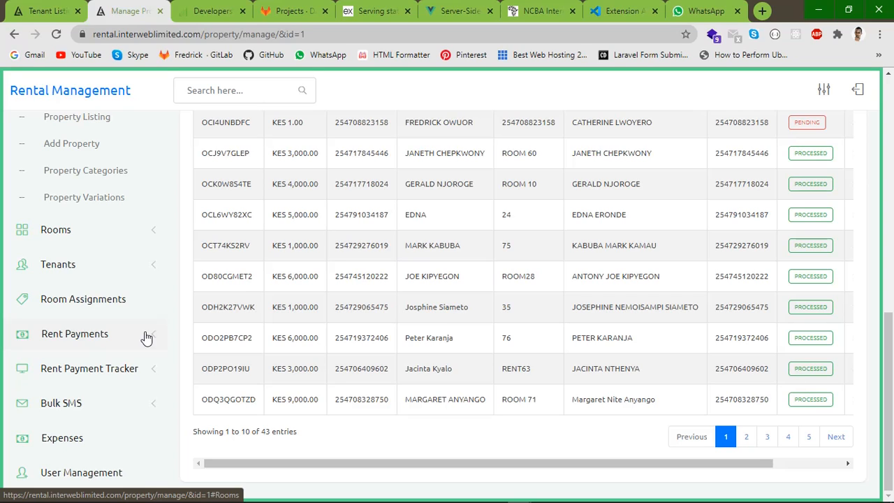
{"action": "left_click", "coordinate": [146, 337]}
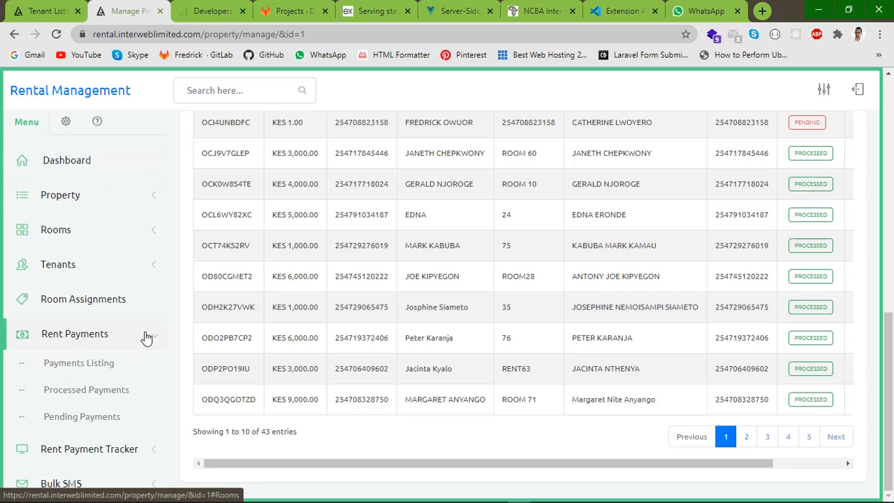
{"action": "left_click", "coordinate": [74, 363]}
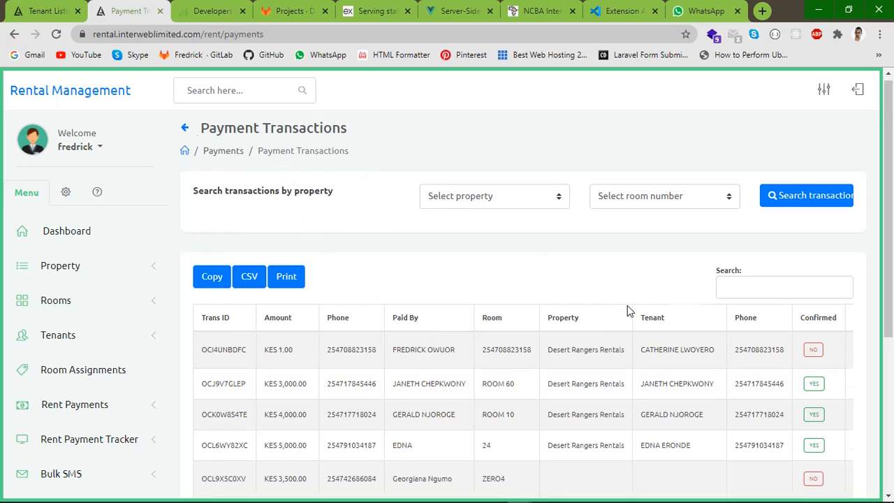
Filter transactions to Desert Rangers Rentals with no room number, sorted by Confirmed
{"action": "scroll", "coordinate": [631, 306], "scroll_direction": "down", "scroll_amount": 1}
{"action": "scroll", "coordinate": [666, 304], "scroll_direction": "down", "scroll_amount": 1}
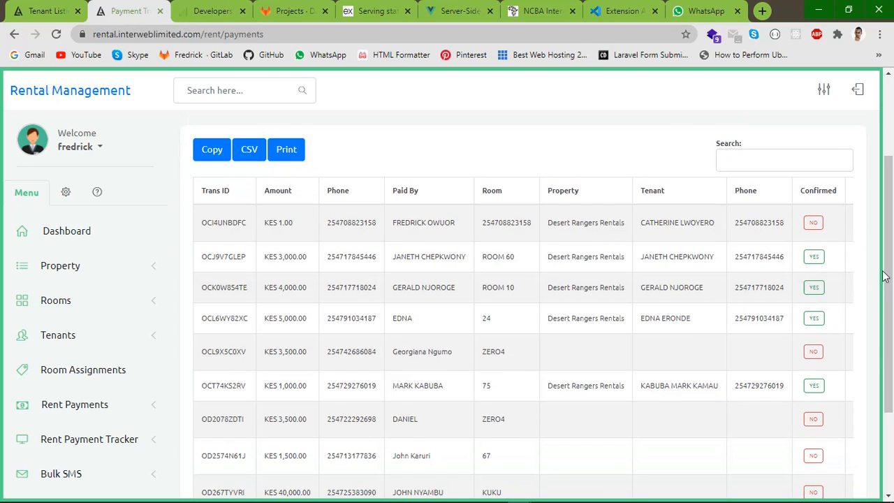
{"action": "left_click_drag", "start_coordinate": [887, 277], "coordinate": [892, 210]}
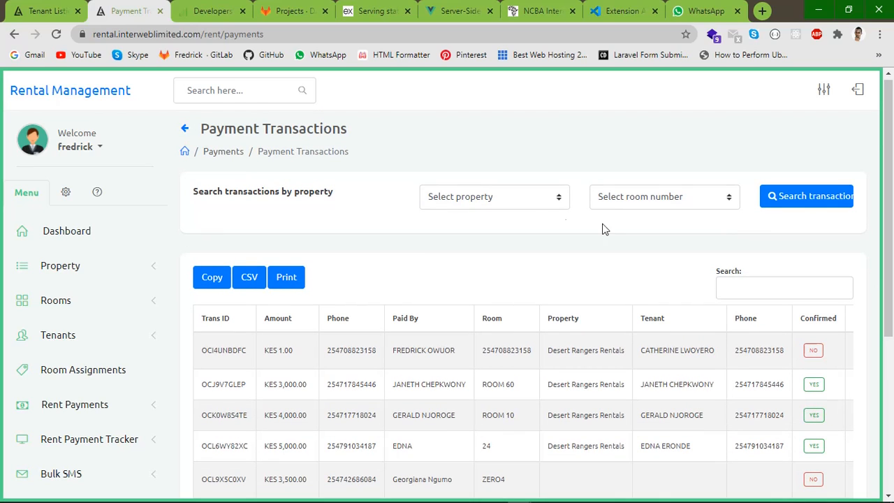
{"action": "left_click", "coordinate": [493, 201]}
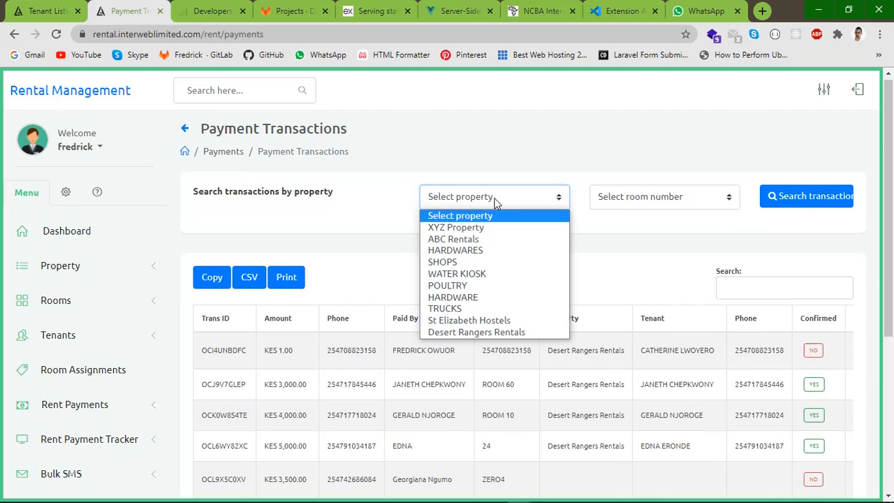
{"action": "left_click", "coordinate": [460, 332]}
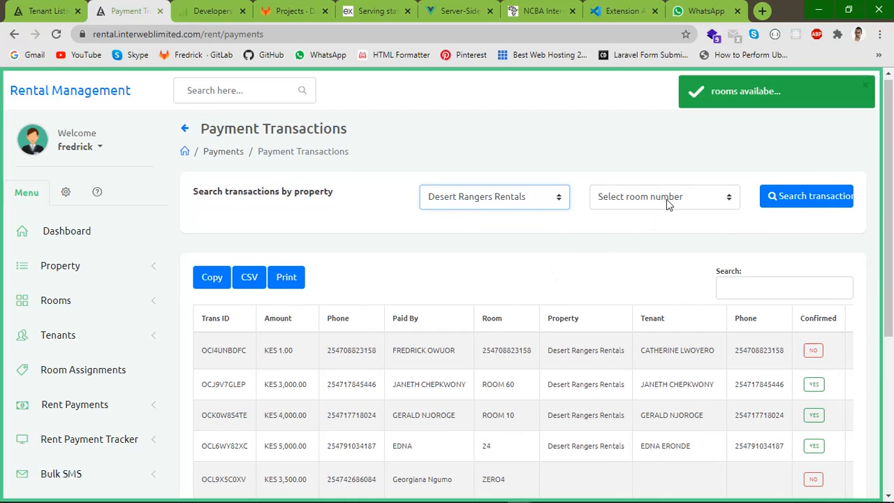
{"action": "left_click", "coordinate": [633, 202]}
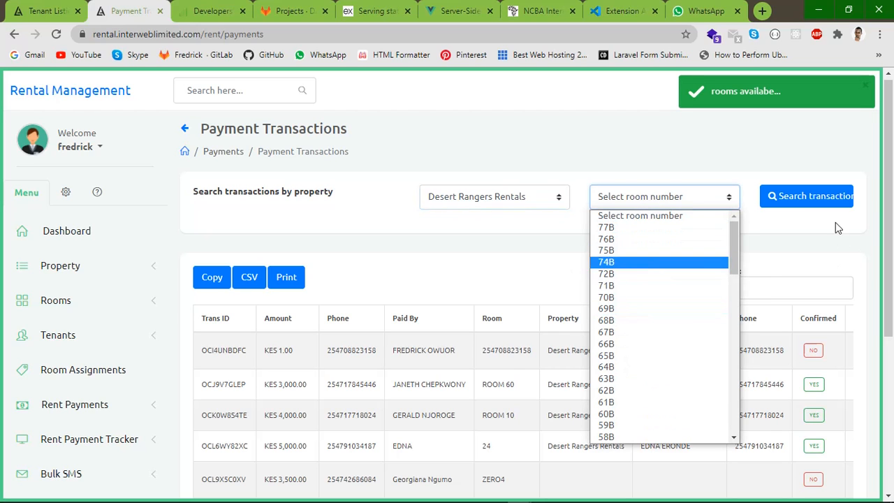
{"action": "left_click", "coordinate": [890, 231]}
{"action": "scroll", "coordinate": [890, 231], "scroll_direction": "down", "scroll_amount": 2}
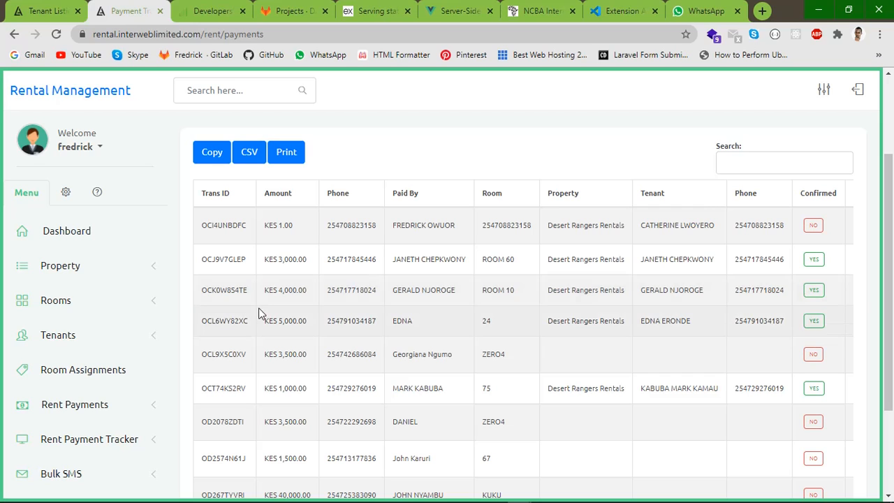
{"action": "left_click", "coordinate": [811, 192]}
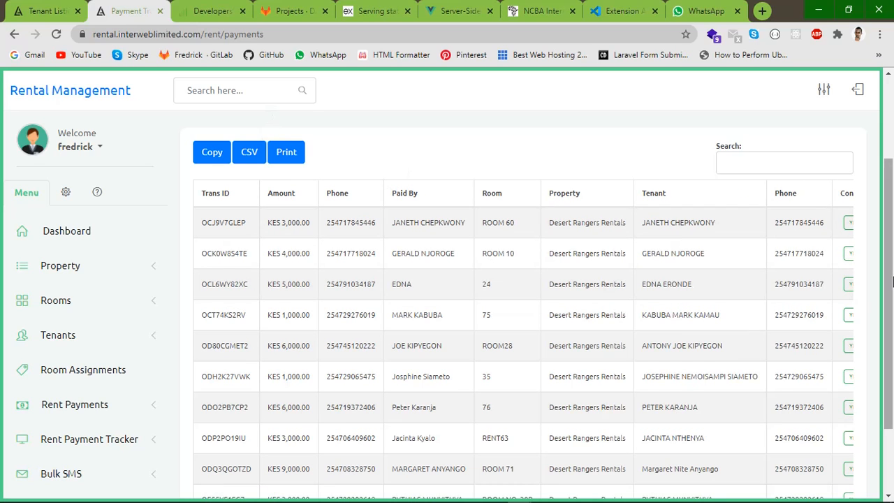
Collapse the side menu so the Payment Transactions table uses the full width
{"action": "scroll", "coordinate": [890, 223], "scroll_direction": "up", "scroll_amount": 2}
{"action": "scroll", "coordinate": [890, 223], "scroll_direction": "up", "scroll_amount": 1}
{"action": "left_click", "coordinate": [186, 133]}
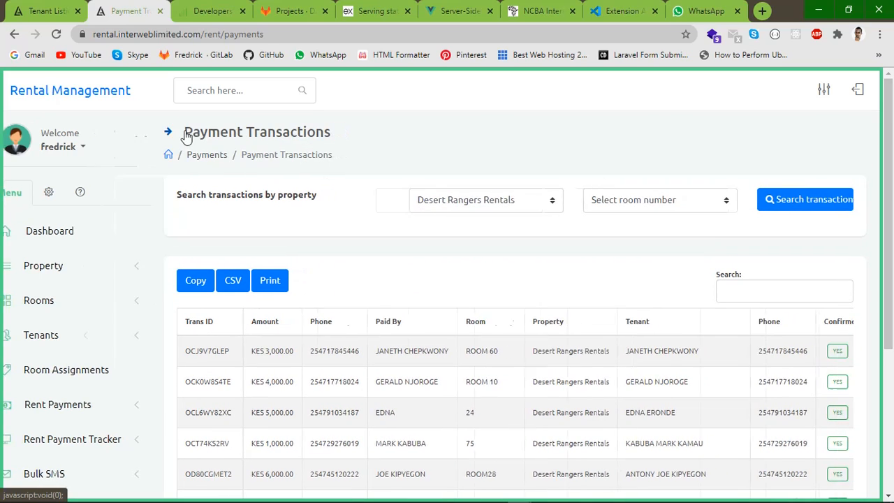
{"action": "scroll", "coordinate": [806, 283], "scroll_direction": "down", "scroll_amount": 3}
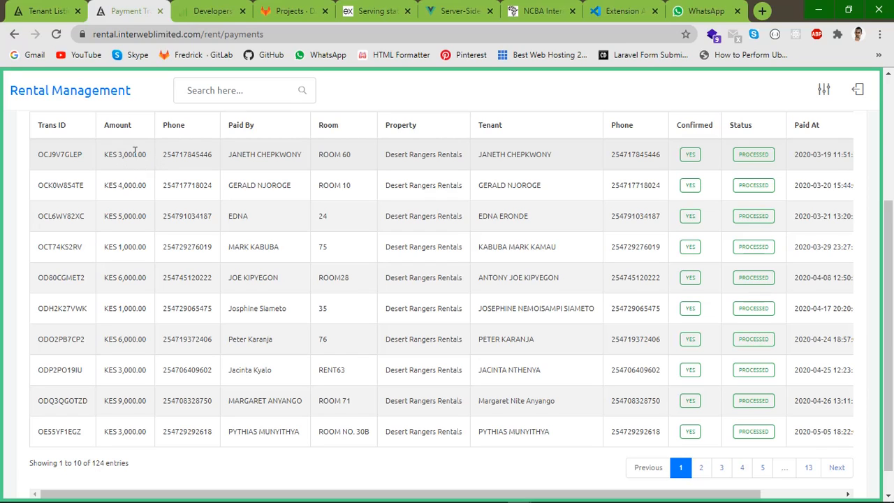
Select the first row's Trans ID, payer, phone, ROOM 60, property and tenant text, then clear the selection
{"action": "double_click", "coordinate": [59, 156]}
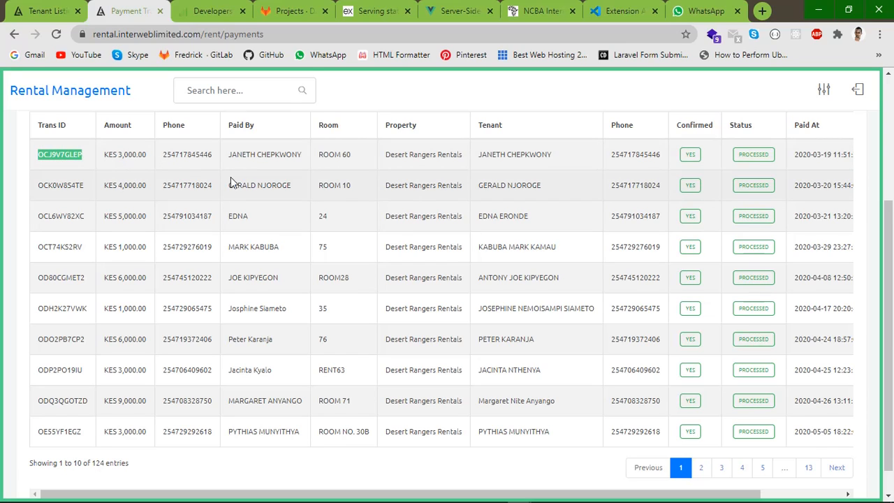
{"action": "left_click_drag", "start_coordinate": [230, 154], "coordinate": [307, 160]}
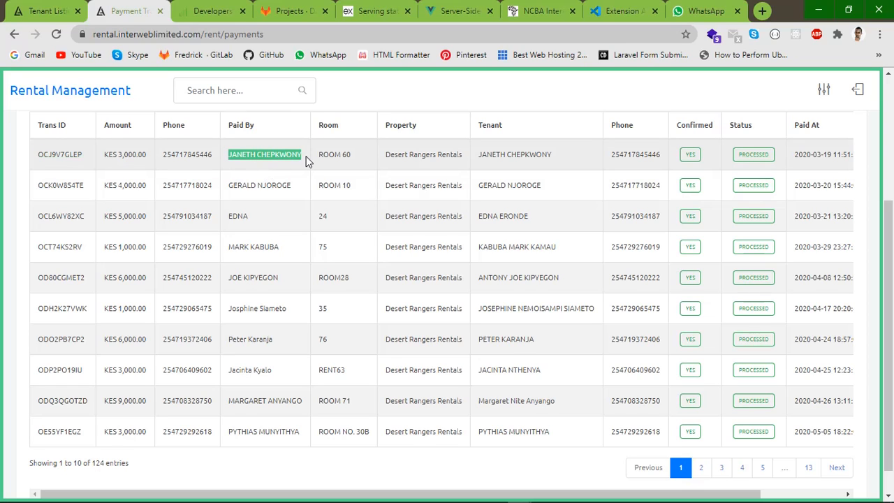
{"action": "double_click", "coordinate": [181, 156]}
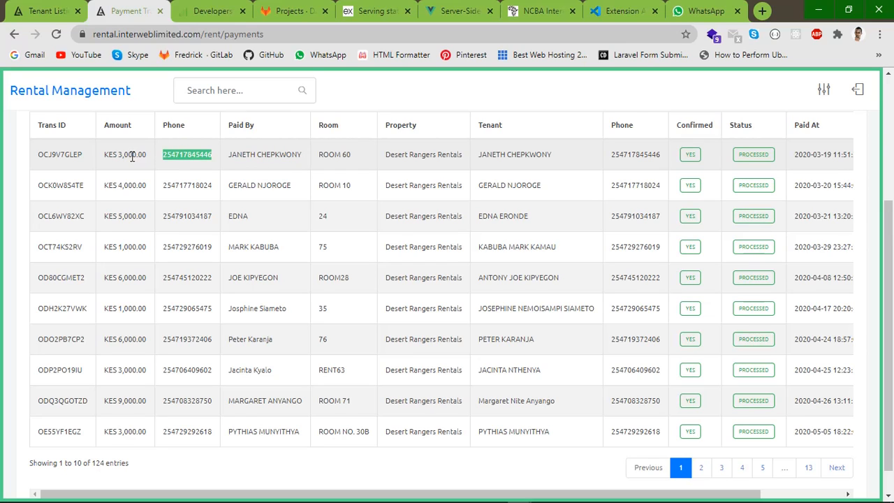
{"action": "left_click_drag", "start_coordinate": [320, 157], "coordinate": [361, 159]}
{"action": "left_click", "coordinate": [334, 158]}
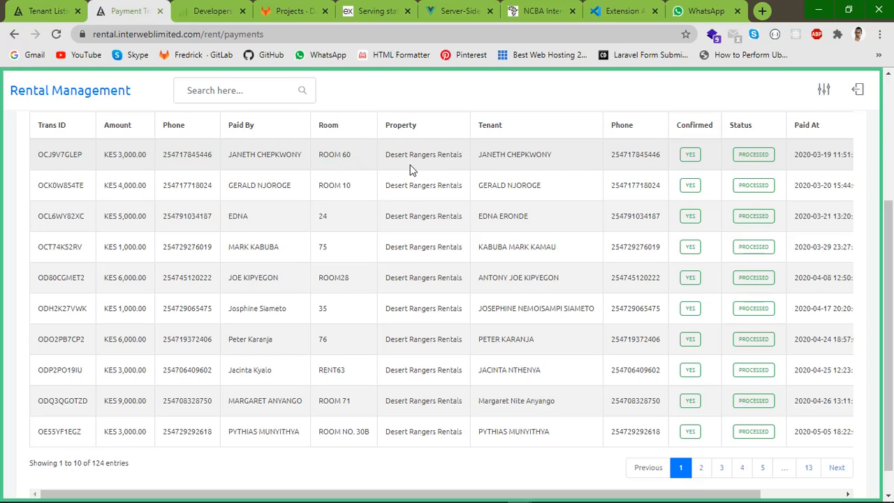
{"action": "left_click_drag", "start_coordinate": [401, 156], "coordinate": [569, 154]}
{"action": "double_click", "coordinate": [533, 154]}
{"action": "double_click", "coordinate": [266, 155]}
{"action": "double_click", "coordinate": [648, 155]}
{"action": "double_click", "coordinate": [201, 155]}
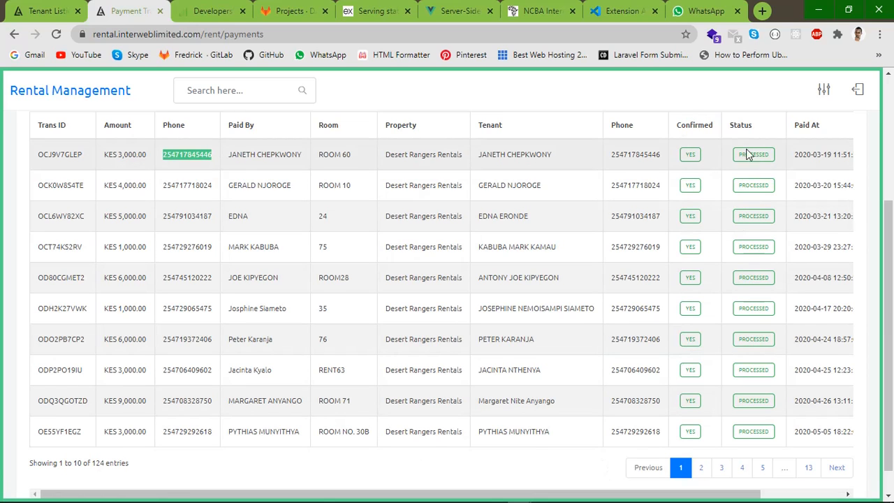
{"action": "left_click", "coordinate": [604, 501]}
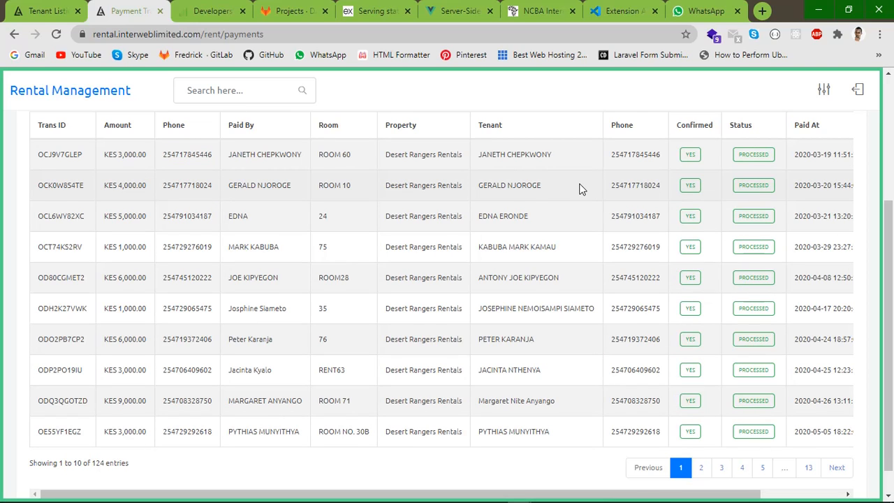
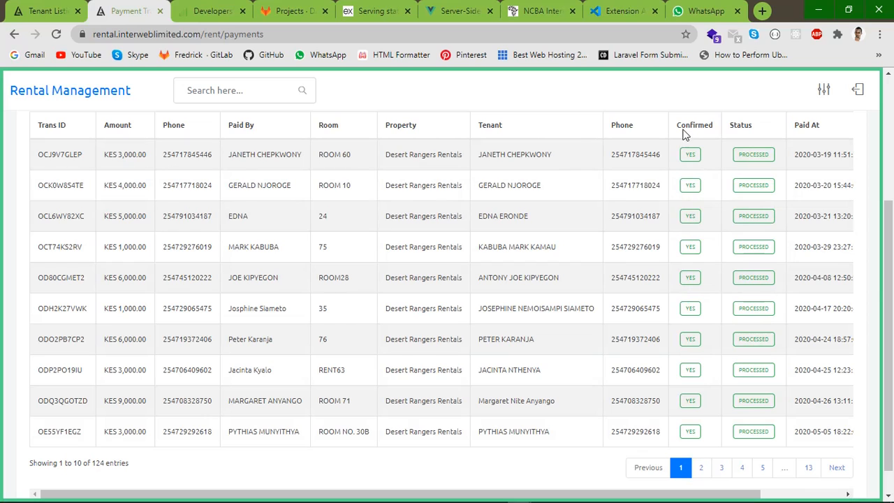
Page forward through payment pages 3, 4, 5 and 6, then step back to page 1
{"action": "left_click", "coordinate": [723, 469]}
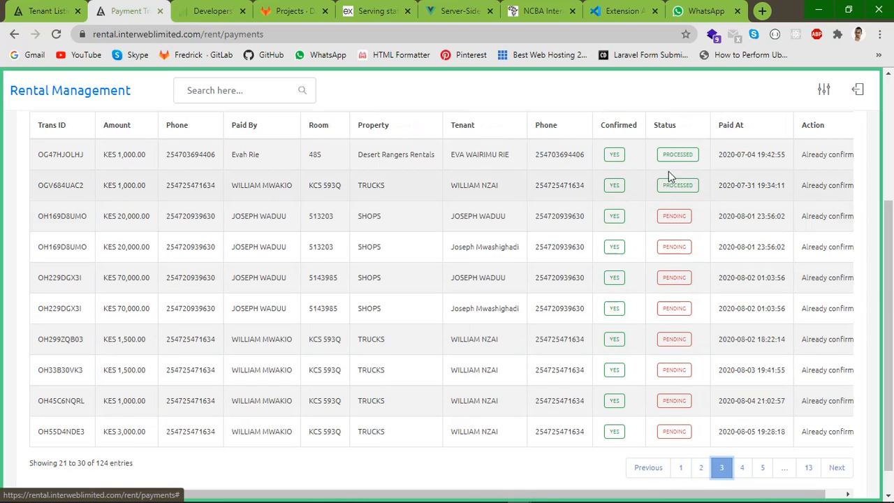
{"action": "left_click", "coordinate": [741, 468]}
{"action": "left_click", "coordinate": [772, 469]}
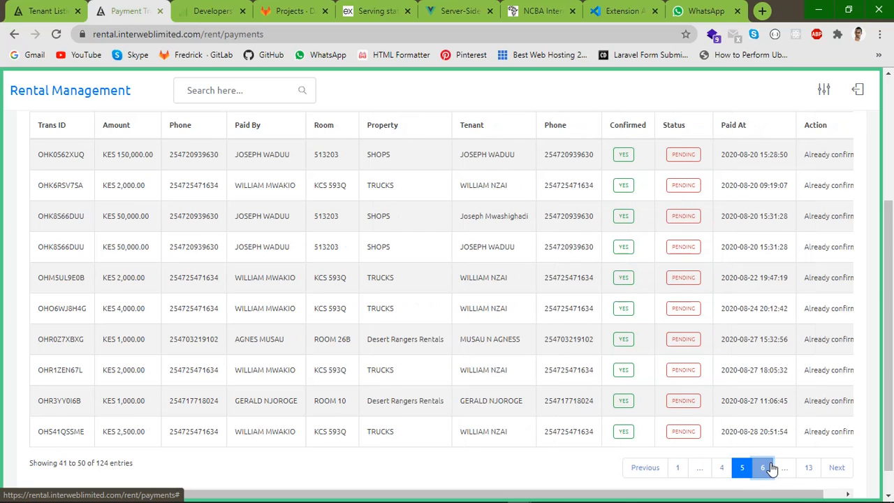
{"action": "left_click", "coordinate": [824, 475]}
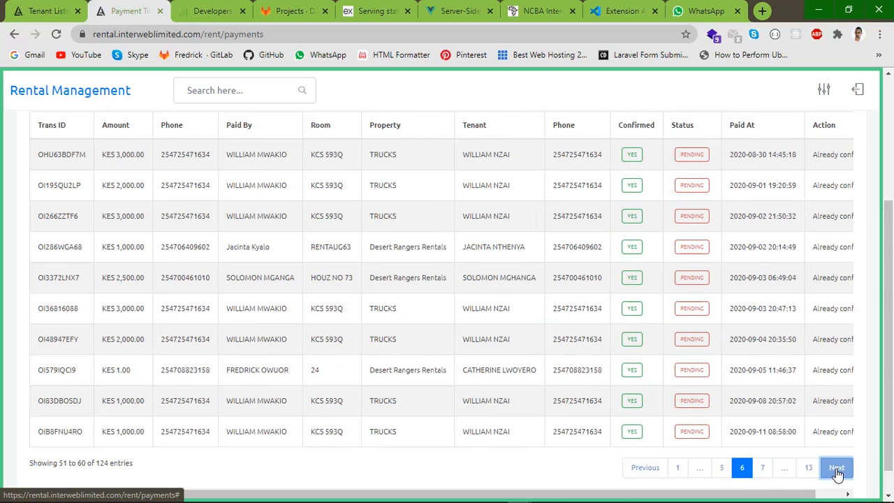
{"action": "left_click", "coordinate": [654, 470]}
{"action": "left_click", "coordinate": [653, 470]}
{"action": "left_click", "coordinate": [649, 468]}
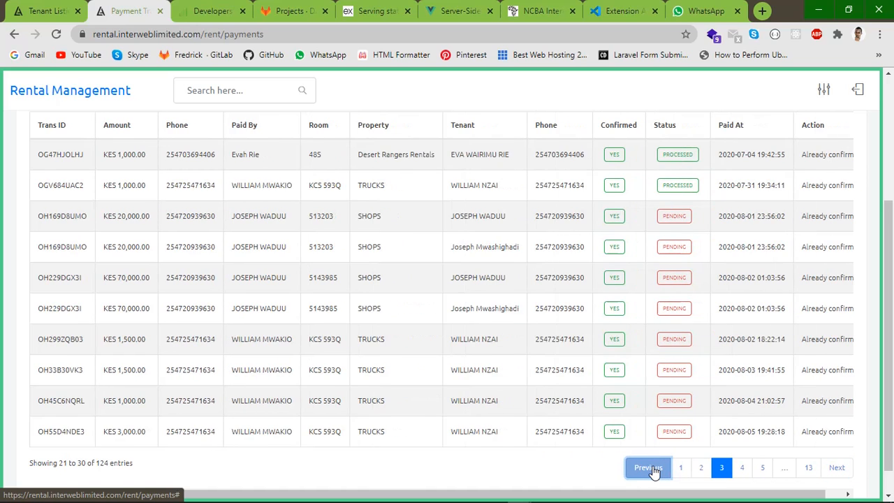
{"action": "left_click", "coordinate": [650, 468]}
{"action": "left_click", "coordinate": [650, 468]}
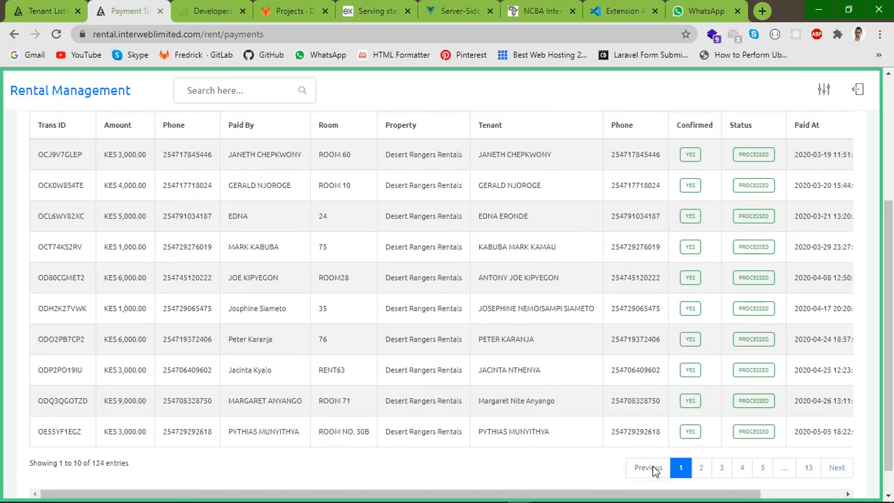
Advance to page 4, then jump to pages 3, 1 and 5 (entries 41–50), highlighting a PENDING status
{"action": "left_click", "coordinate": [847, 472]}
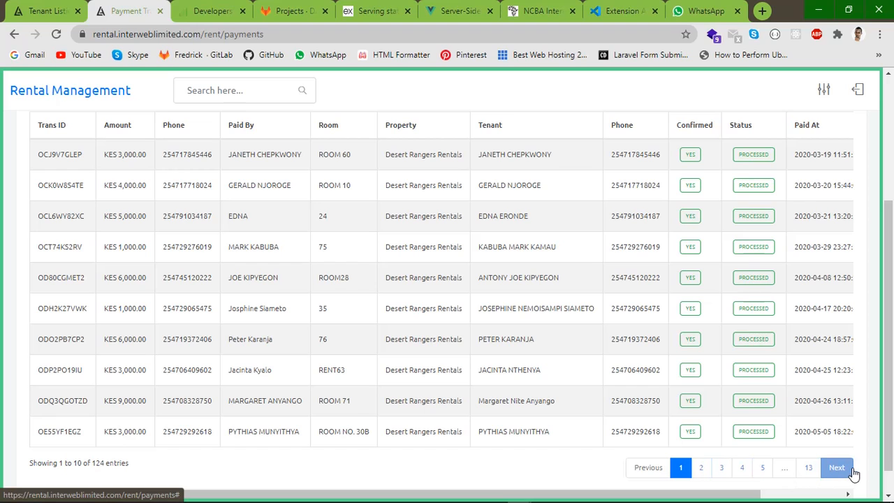
{"action": "left_click", "coordinate": [847, 472]}
{"action": "left_click", "coordinate": [847, 473]}
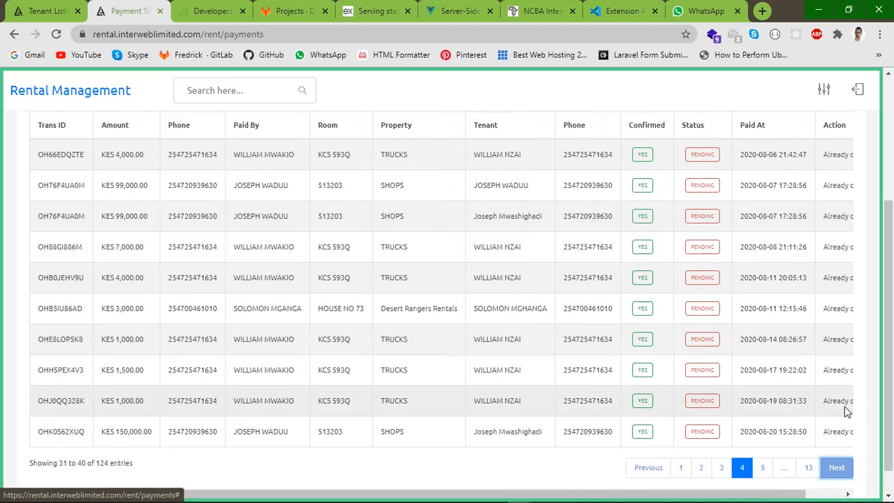
{"action": "left_click_drag", "start_coordinate": [771, 497], "coordinate": [810, 495]}
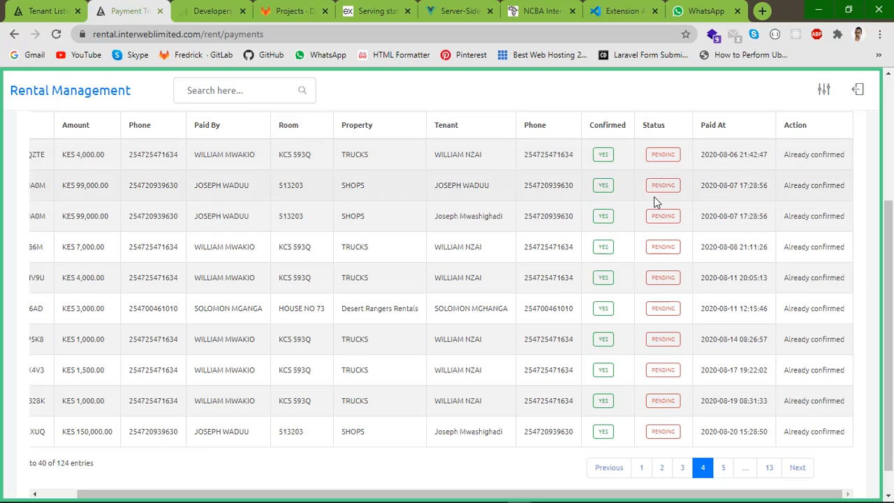
{"action": "left_click", "coordinate": [679, 473]}
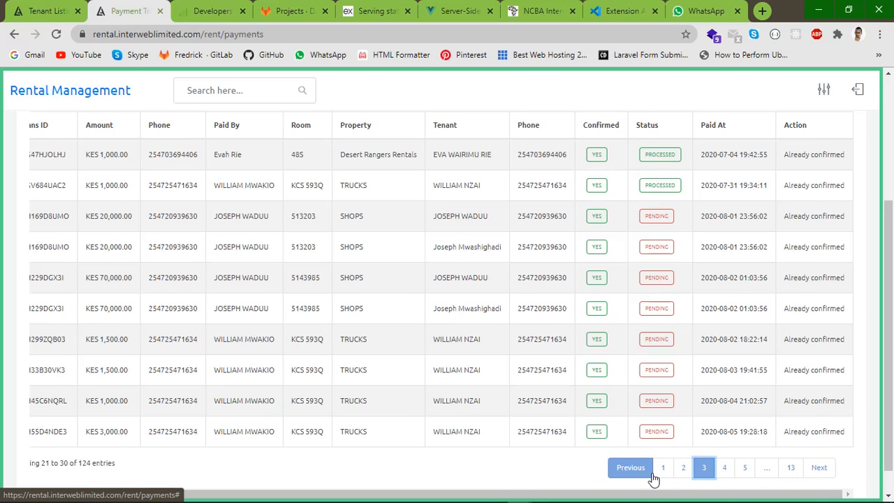
{"action": "left_click", "coordinate": [664, 470]}
{"action": "left_click", "coordinate": [744, 468]}
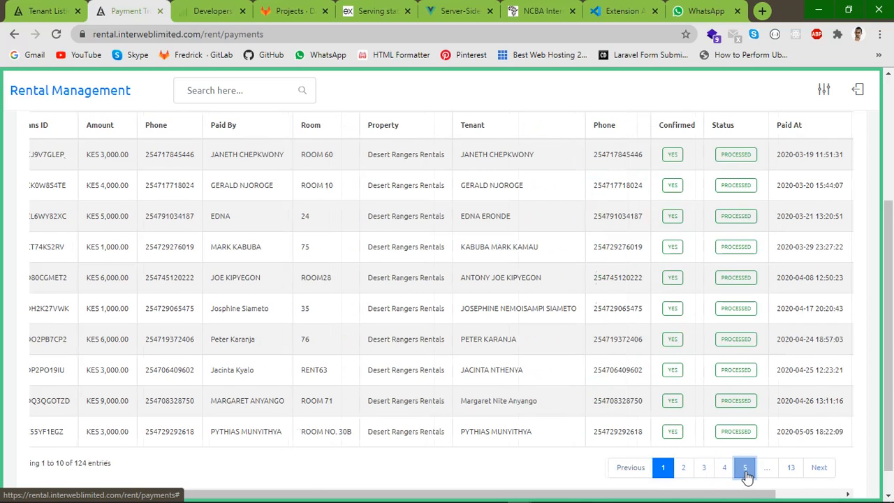
{"action": "double_click", "coordinate": [670, 156]}
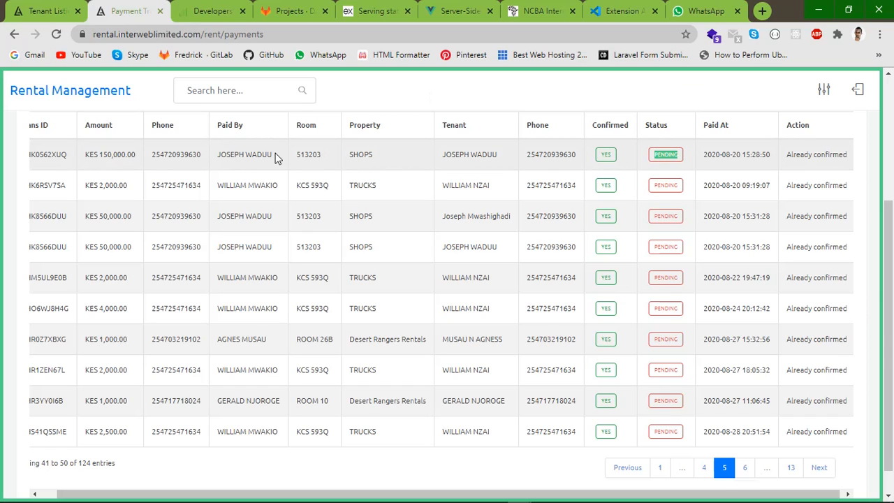
Highlight the first row's details and PENDING status, then go via page 4 back to page 1
{"action": "left_click_drag", "start_coordinate": [273, 154], "coordinate": [25, 159]}
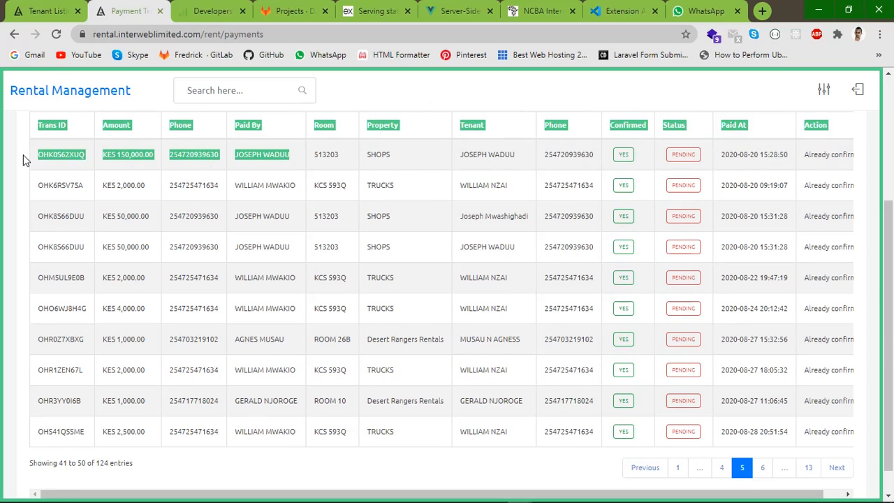
{"action": "left_click", "coordinate": [144, 158]}
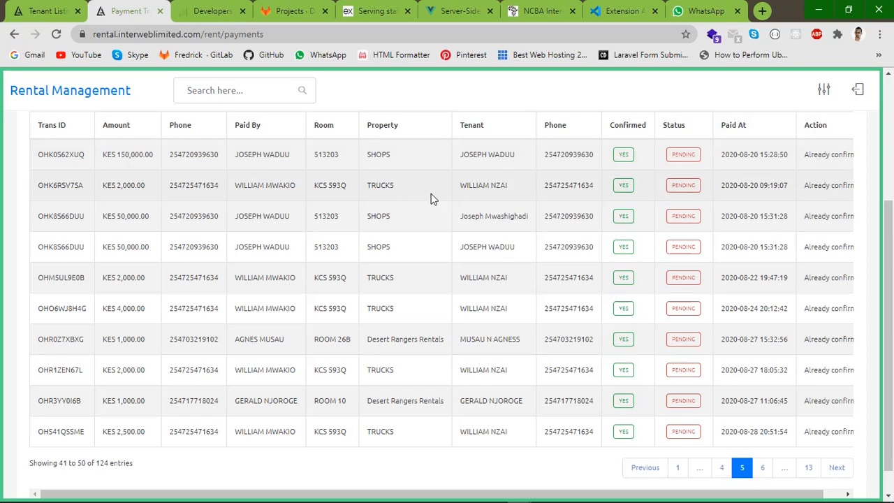
{"action": "double_click", "coordinate": [683, 155]}
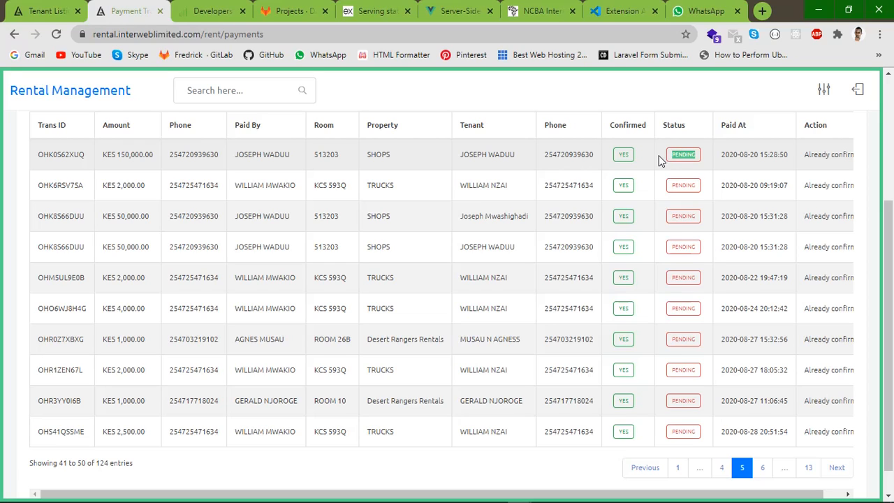
{"action": "left_click", "coordinate": [660, 158]}
{"action": "double_click", "coordinate": [691, 155]}
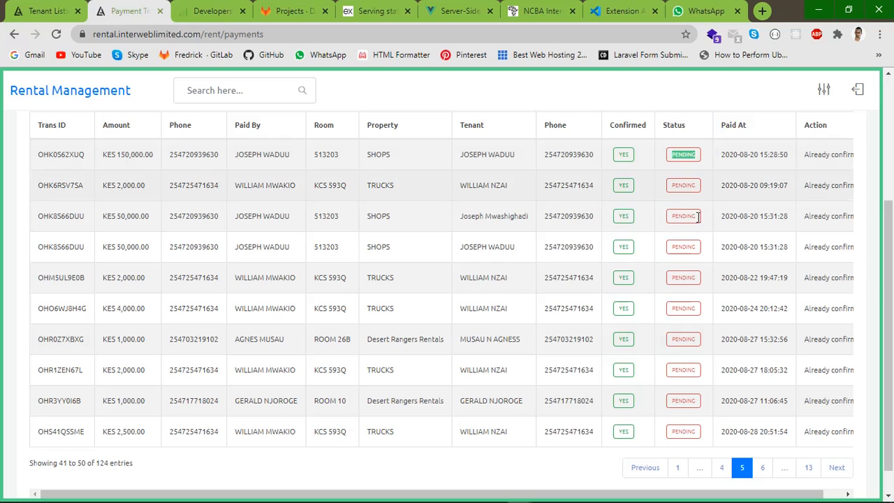
{"action": "left_click", "coordinate": [718, 473]}
{"action": "left_click", "coordinate": [681, 467]}
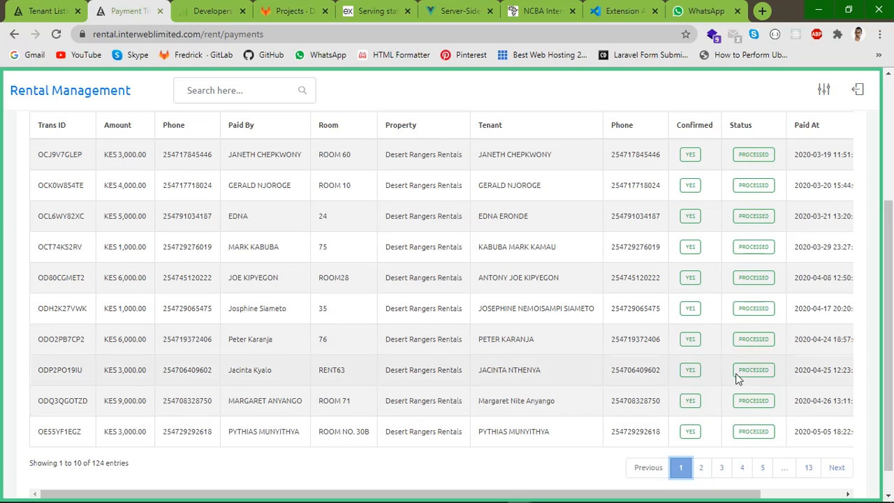
{"action": "left_click", "coordinate": [743, 469]}
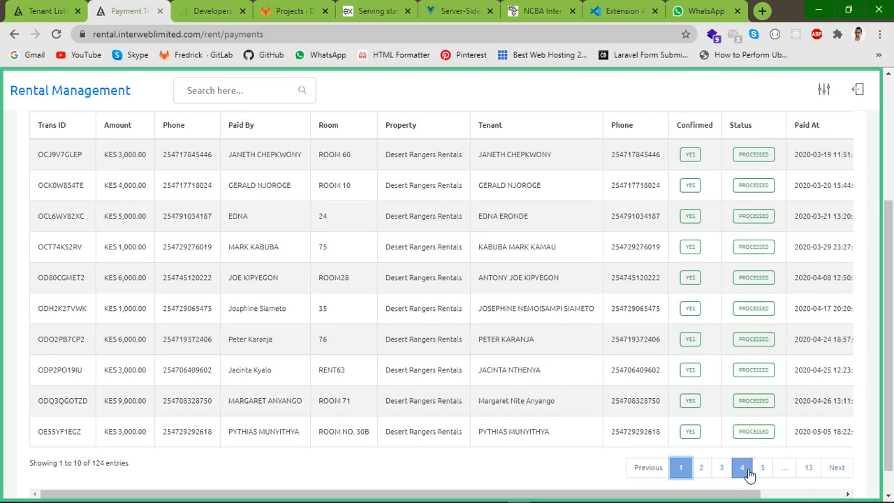
{"action": "left_click", "coordinate": [720, 470]}
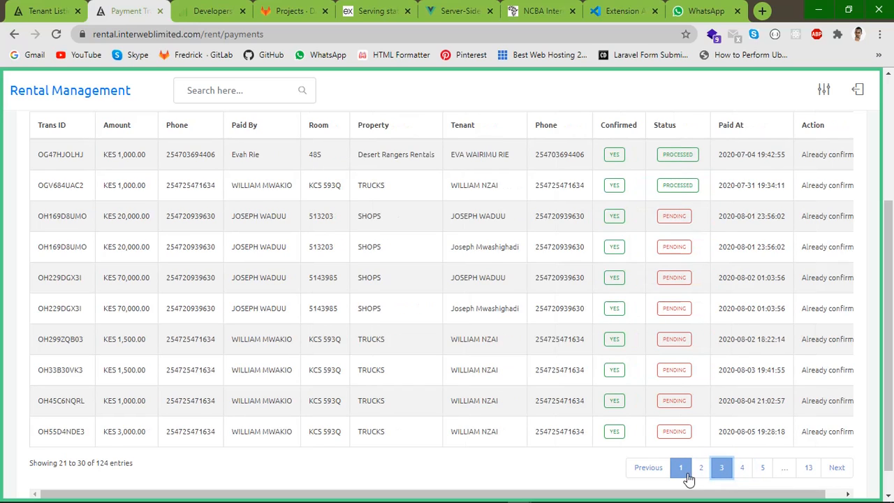
{"action": "left_click", "coordinate": [680, 468]}
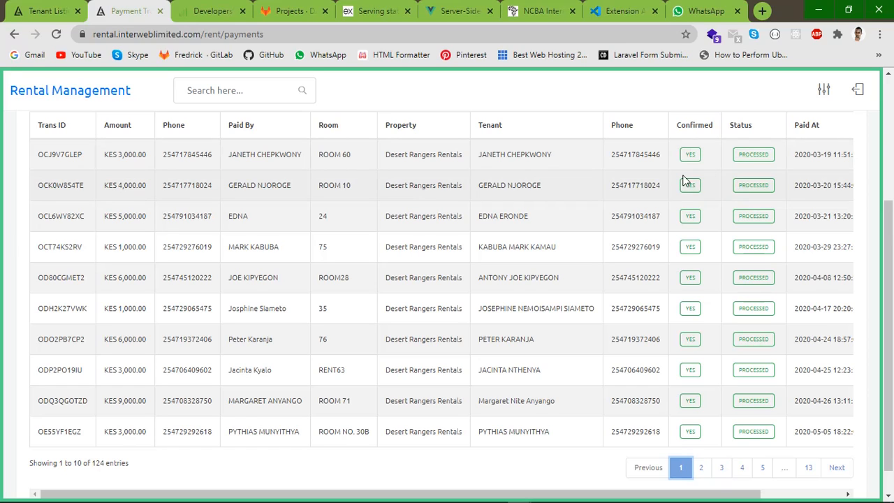
{"action": "double_click", "coordinate": [747, 185]}
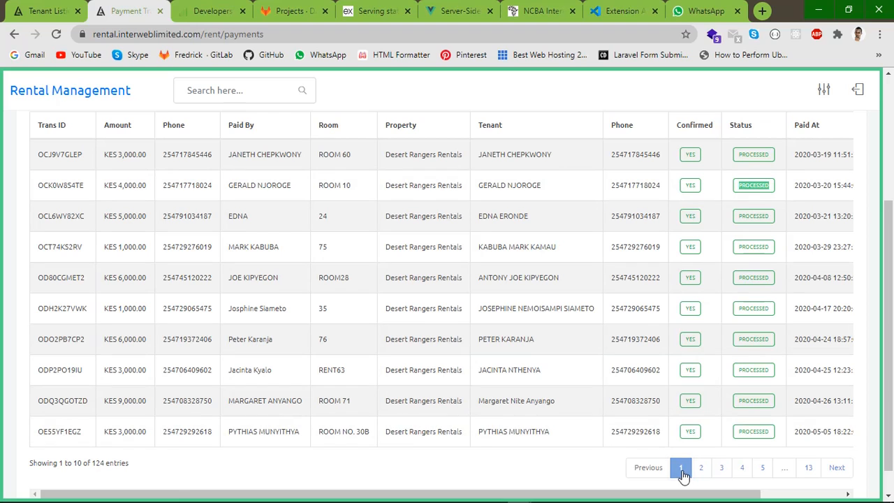
{"action": "scroll", "coordinate": [635, 166], "scroll_direction": "up", "scroll_amount": 3}
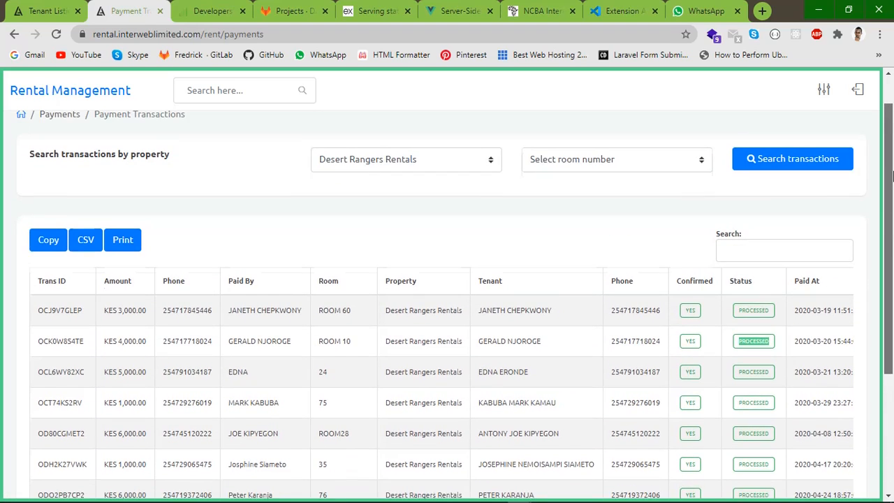
Search payment transactions for the St Elizabeth Hostels property and scroll through the results
{"action": "left_click", "coordinate": [372, 163]}
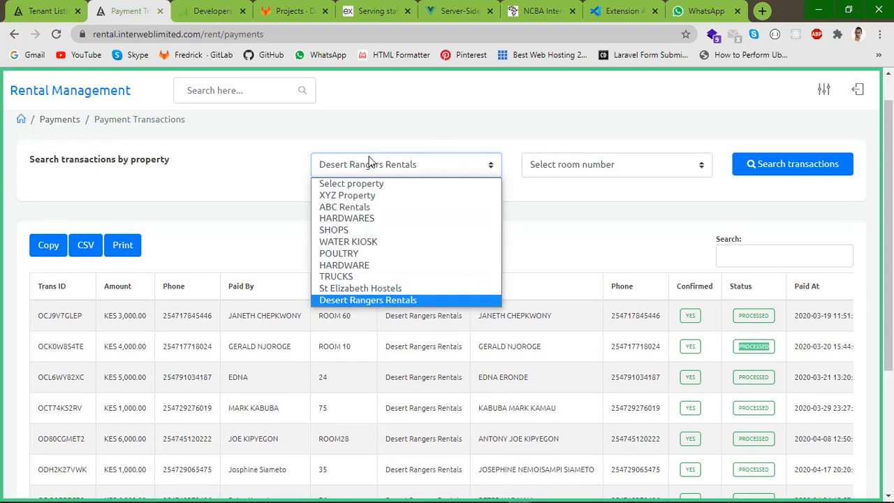
{"action": "left_click", "coordinate": [354, 287]}
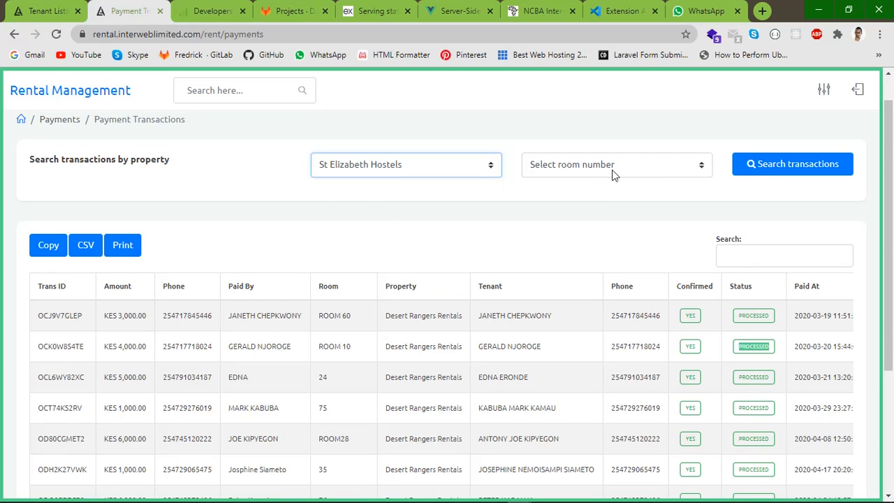
{"action": "left_click", "coordinate": [772, 165]}
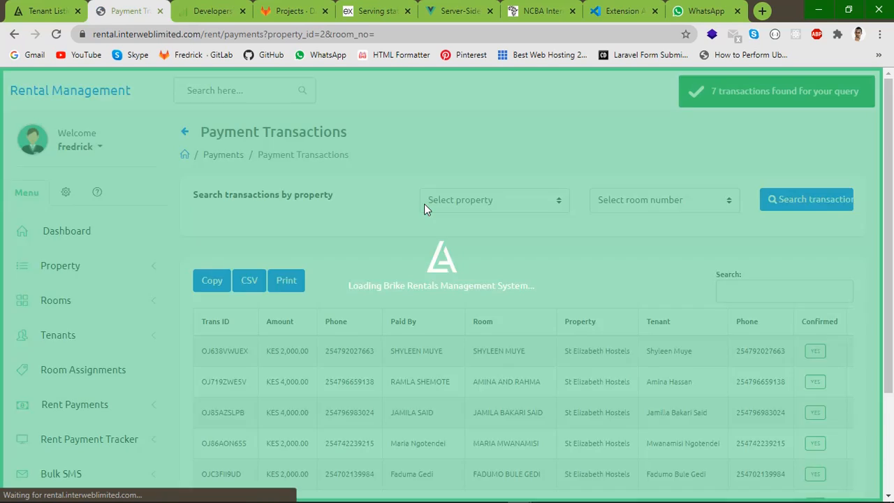
{"action": "scroll", "coordinate": [739, 304], "scroll_direction": "down", "scroll_amount": 2}
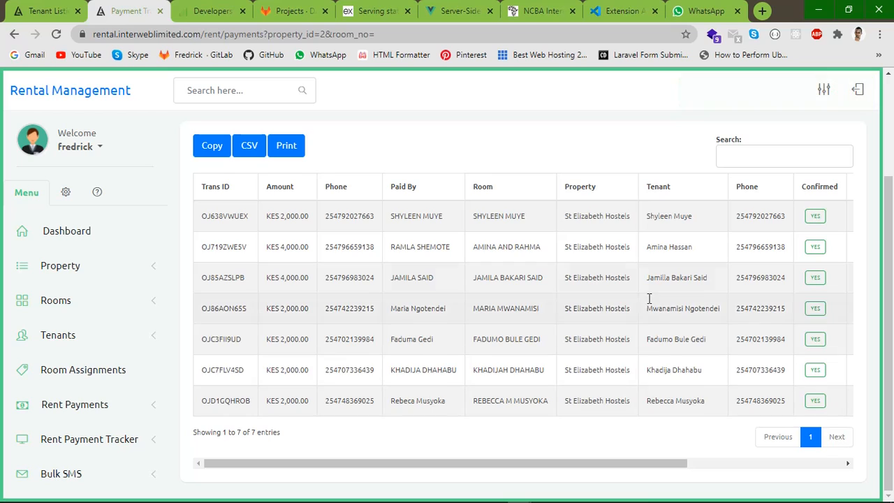
{"action": "scroll", "coordinate": [659, 280], "scroll_direction": "up", "scroll_amount": 1}
{"action": "scroll", "coordinate": [688, 322], "scroll_direction": "down", "scroll_amount": 1}
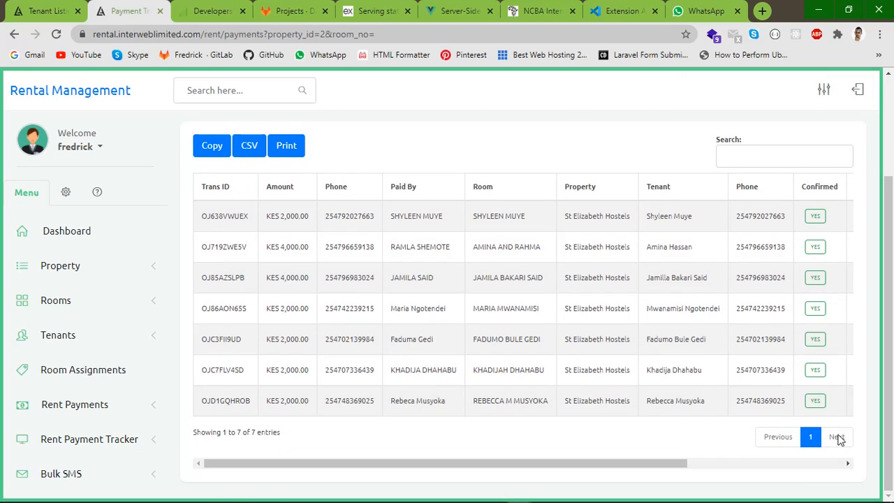
{"action": "scroll", "coordinate": [753, 235], "scroll_direction": "up", "scroll_amount": 1}
Search transactions for the HARDWARES property, which returns 0 entries
{"action": "left_click", "coordinate": [523, 134]}
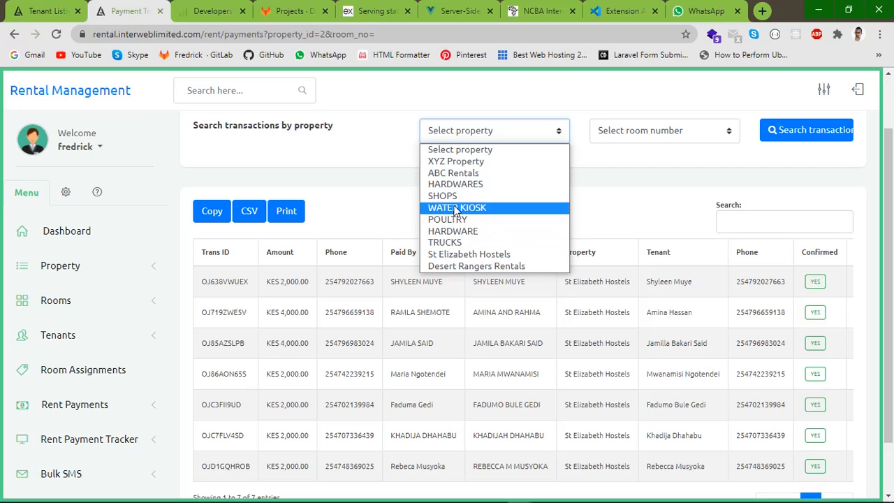
{"action": "left_click", "coordinate": [448, 185]}
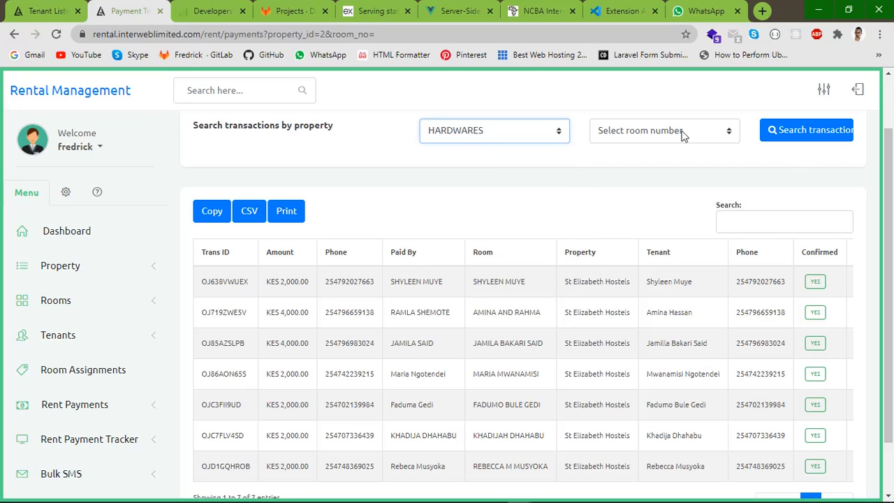
{"action": "left_click", "coordinate": [805, 135]}
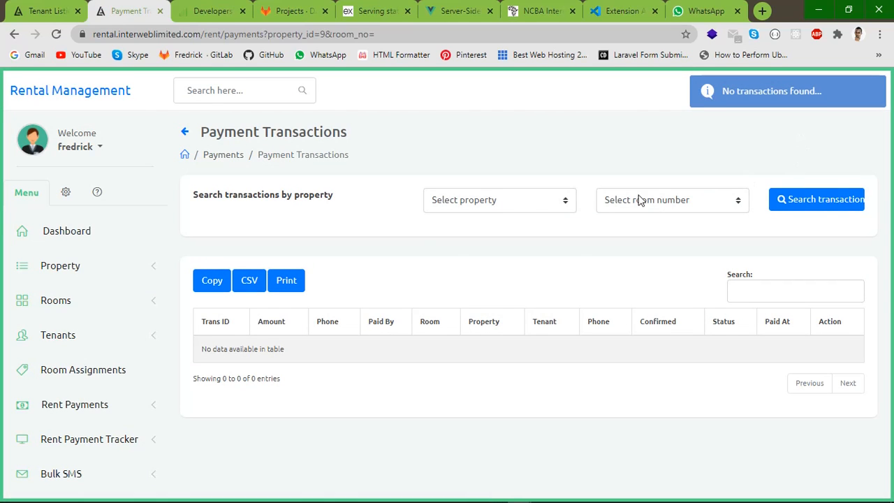
{"action": "left_click", "coordinate": [510, 201]}
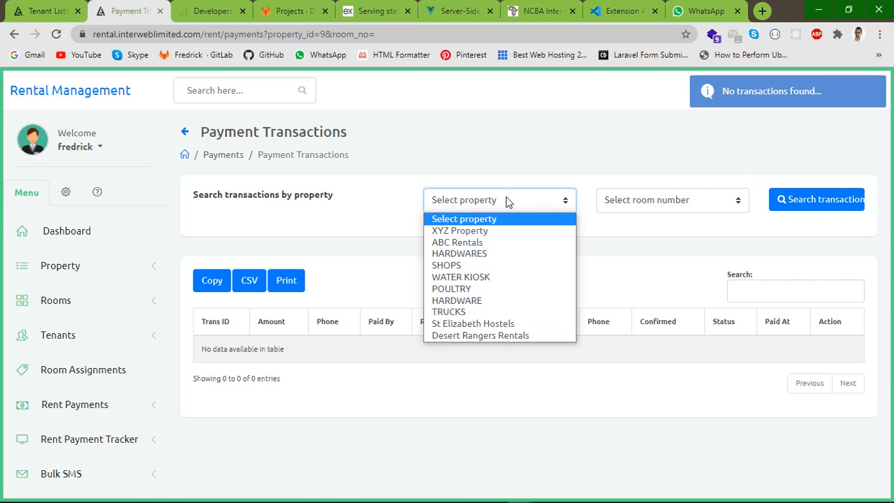
Search payment transactions for SHOPS and view the second page of results
{"action": "left_click", "coordinate": [460, 269]}
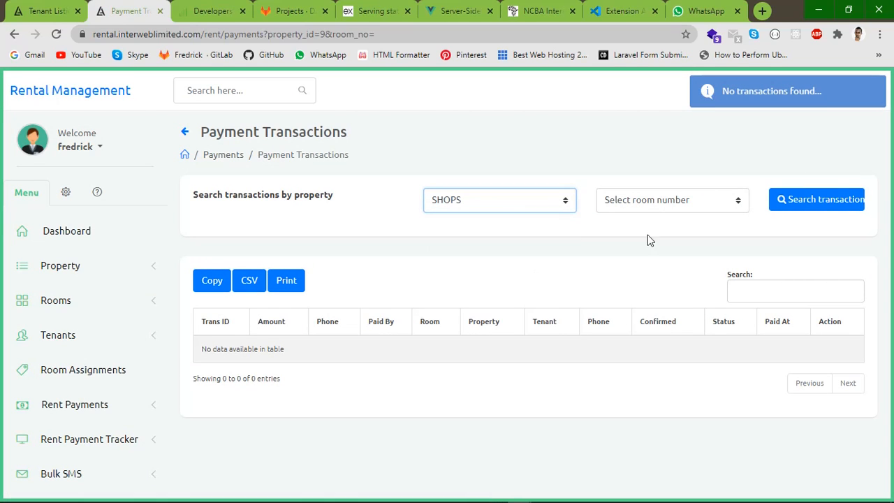
{"action": "left_click", "coordinate": [792, 202]}
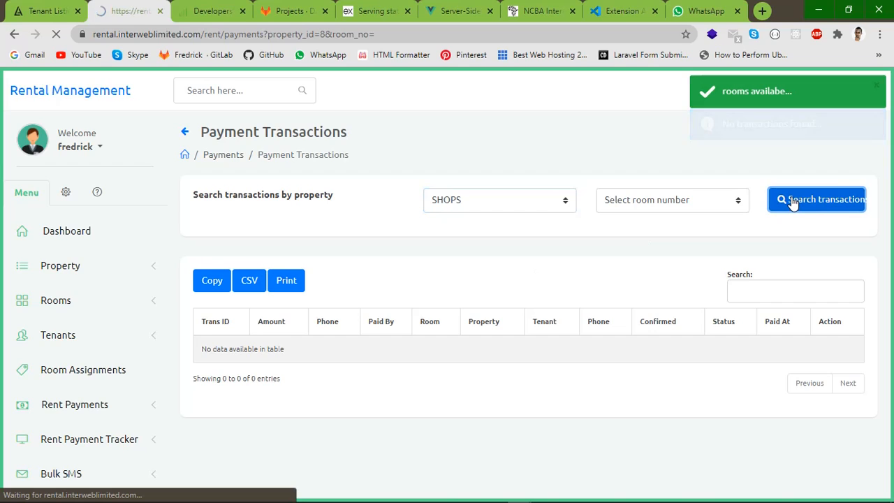
{"action": "scroll", "coordinate": [584, 335], "scroll_direction": "down", "scroll_amount": 4}
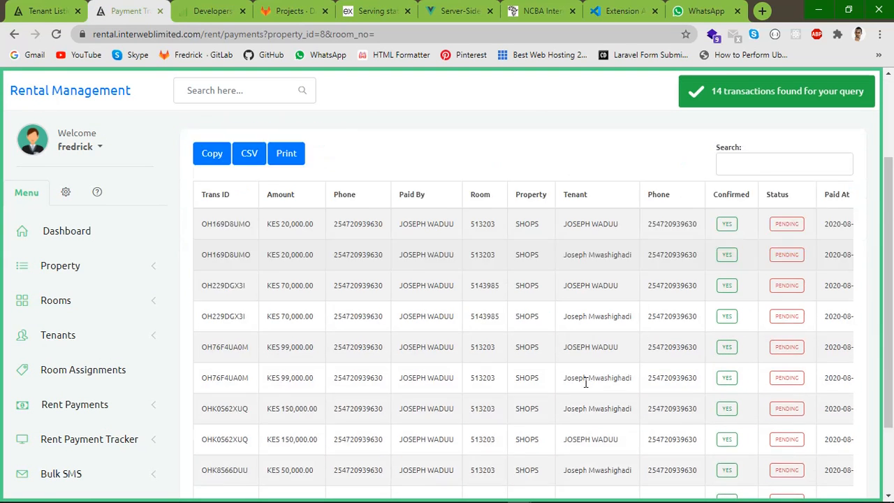
{"action": "left_click", "coordinate": [806, 437]}
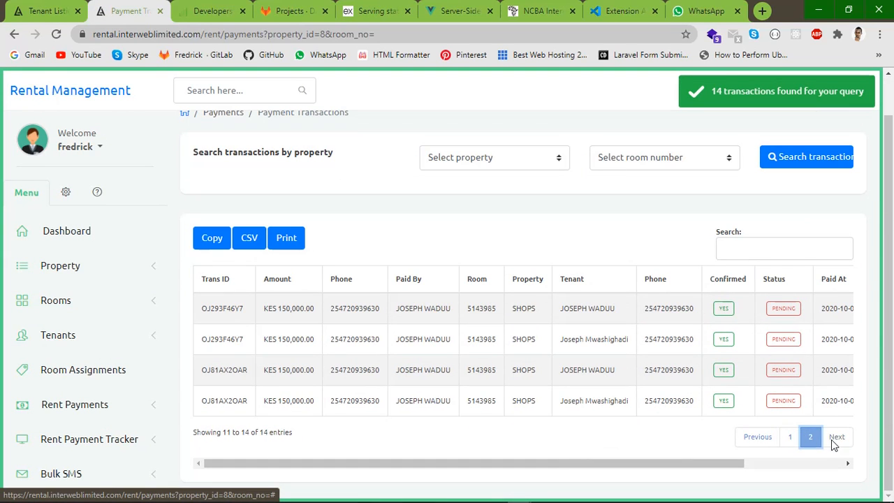
{"action": "scroll", "coordinate": [752, 260], "scroll_direction": "up", "scroll_amount": 1}
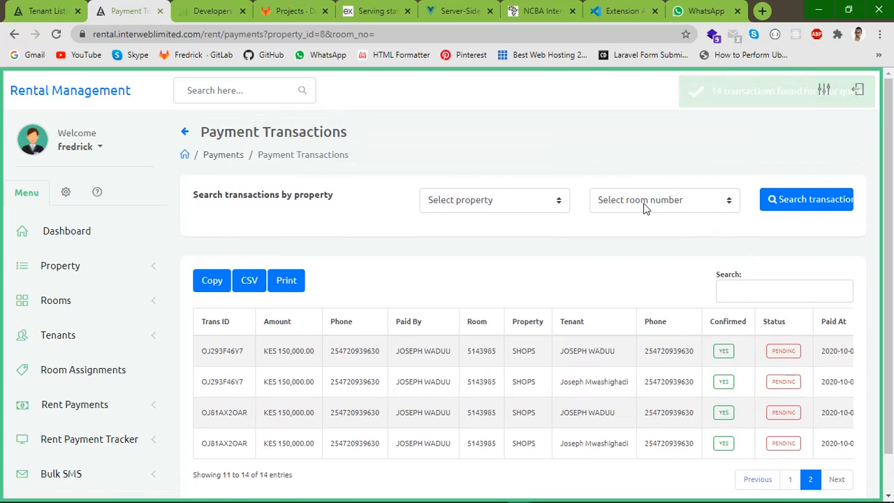
Search payment transactions for WATER KIOSK, POULTRY and HARDWARE in turn
{"action": "left_click", "coordinate": [507, 208]}
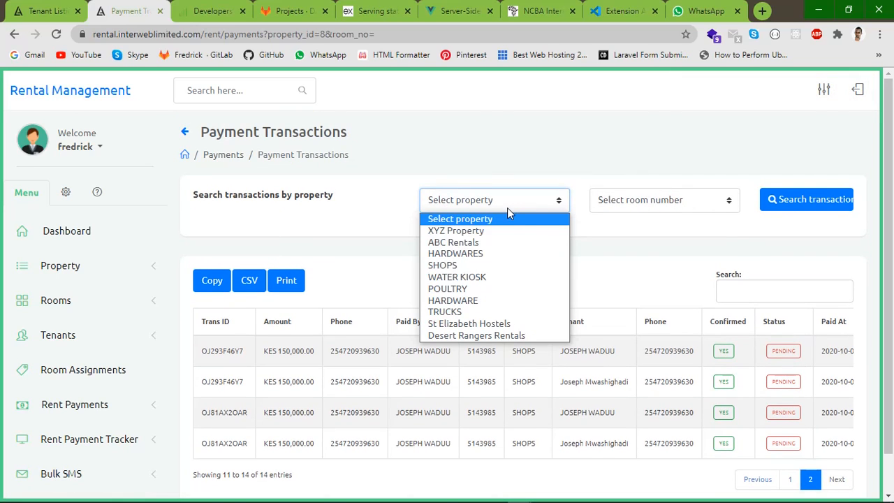
{"action": "left_click", "coordinate": [454, 277]}
{"action": "left_click", "coordinate": [798, 198]}
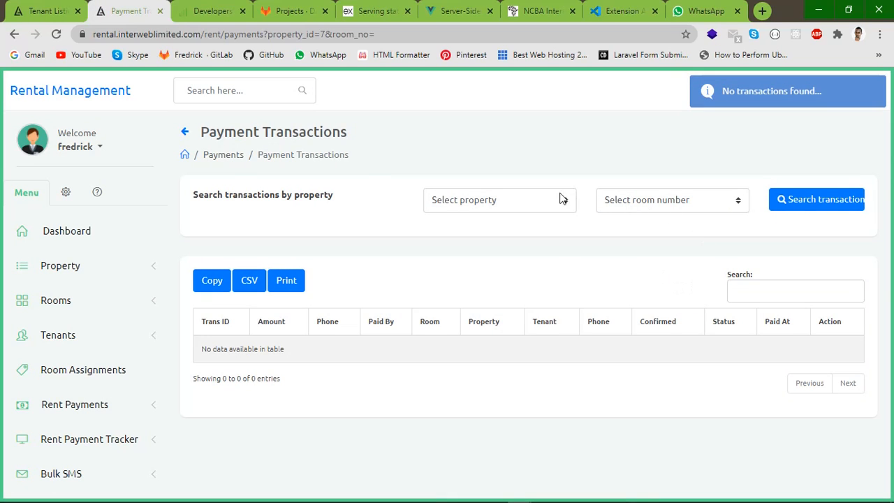
{"action": "left_click", "coordinate": [560, 199]}
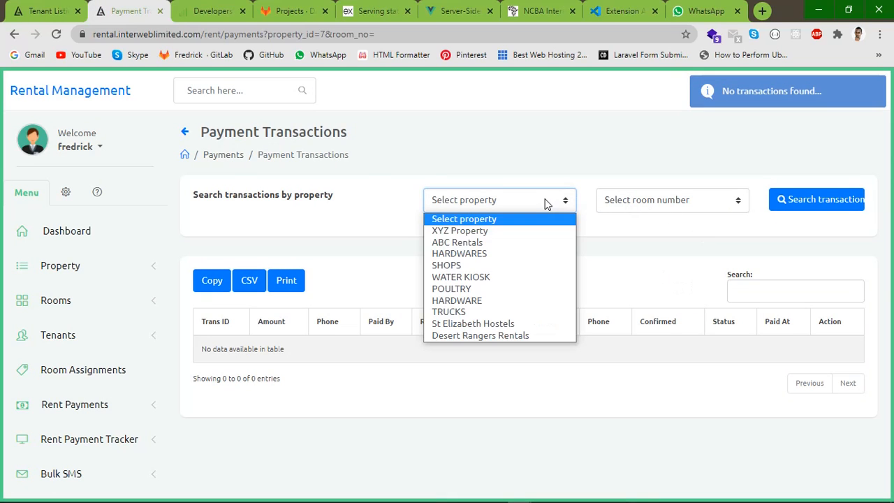
{"action": "left_click", "coordinate": [466, 287]}
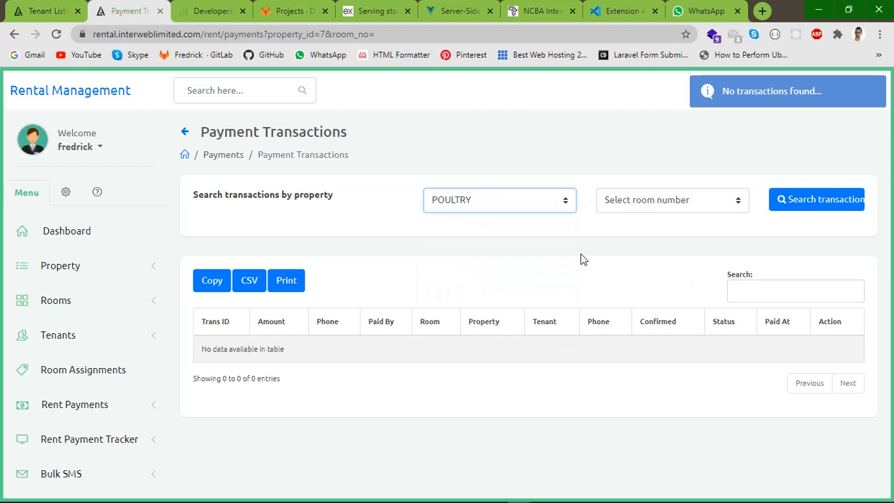
{"action": "left_click", "coordinate": [803, 209]}
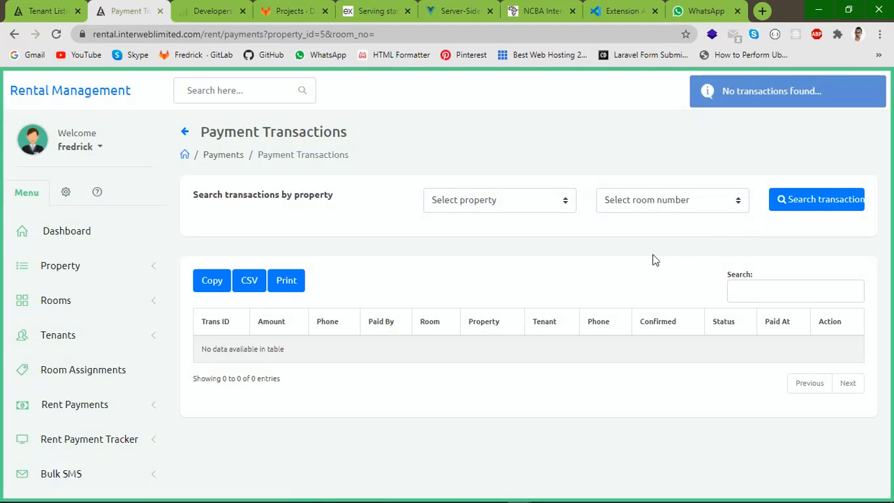
{"action": "left_click", "coordinate": [531, 201]}
{"action": "left_click", "coordinate": [463, 301]}
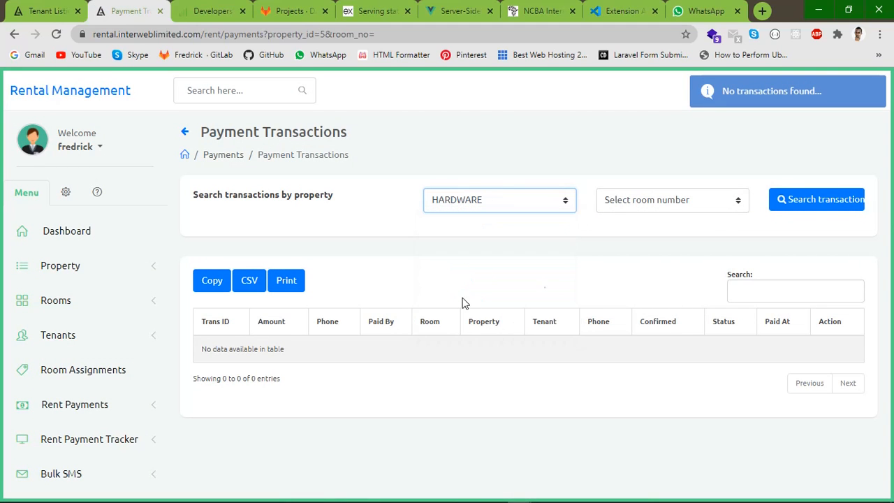
{"action": "left_click", "coordinate": [801, 207]}
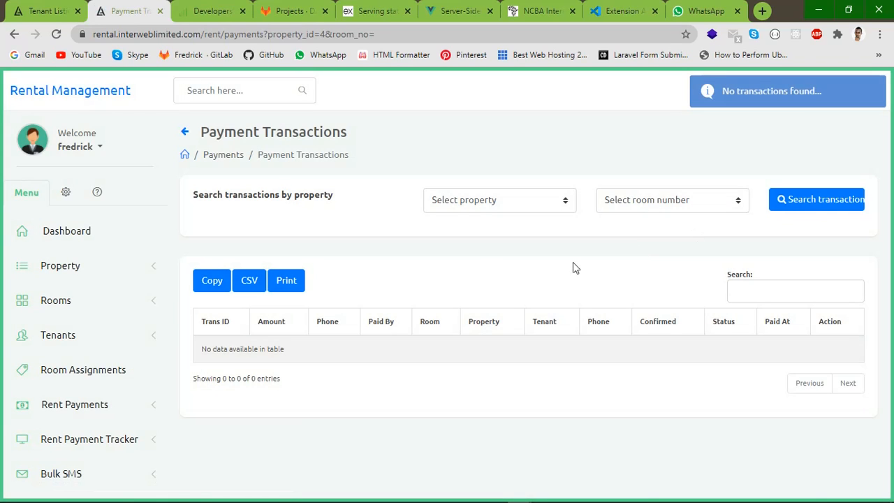
Search transactions for TRUCKS and page through to page 4, entries 31–40 of 40
{"action": "left_click", "coordinate": [468, 204]}
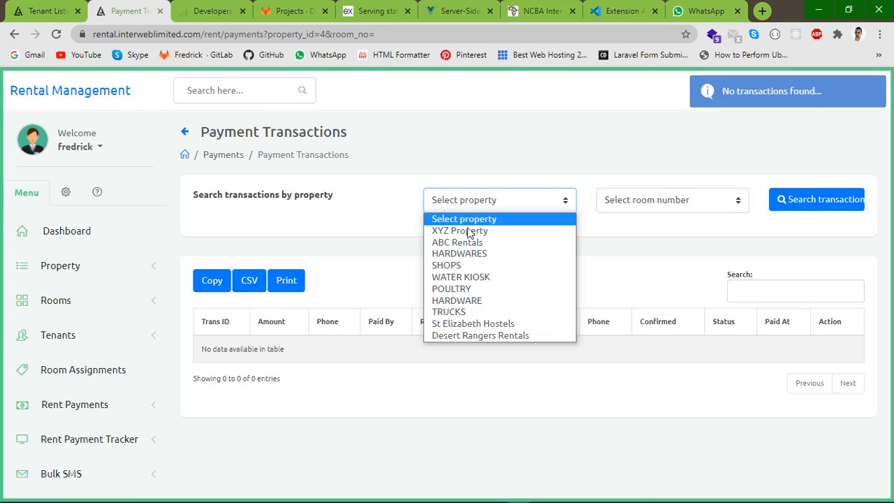
{"action": "left_click", "coordinate": [455, 313]}
{"action": "left_click", "coordinate": [794, 207]}
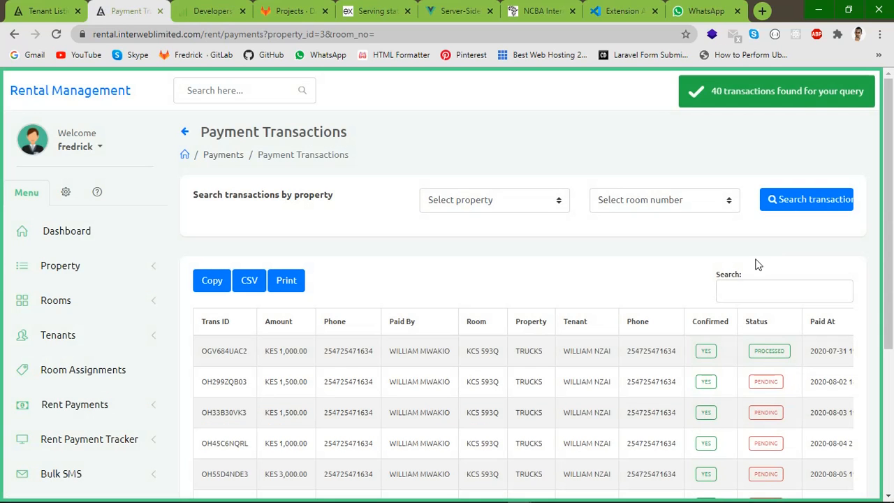
{"action": "scroll", "coordinate": [641, 334], "scroll_direction": "down", "scroll_amount": 3}
{"action": "scroll", "coordinate": [733, 375], "scroll_direction": "up", "scroll_amount": 2}
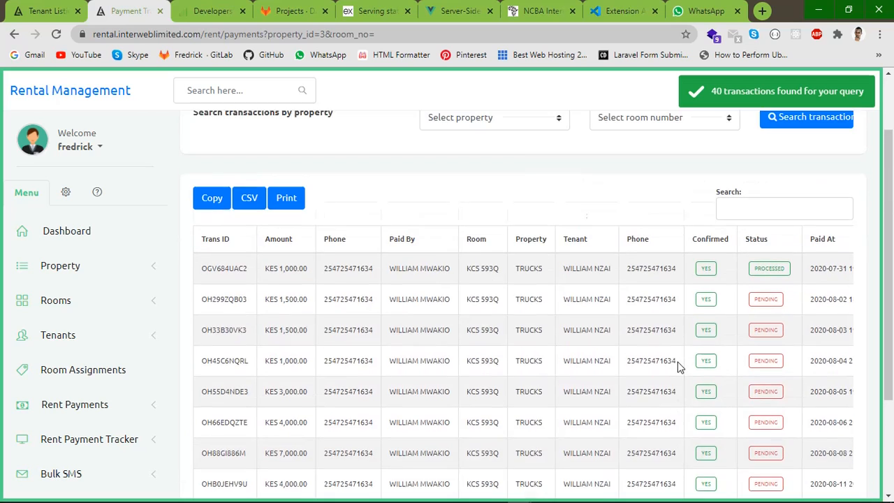
{"action": "scroll", "coordinate": [681, 373], "scroll_direction": "down", "scroll_amount": 2}
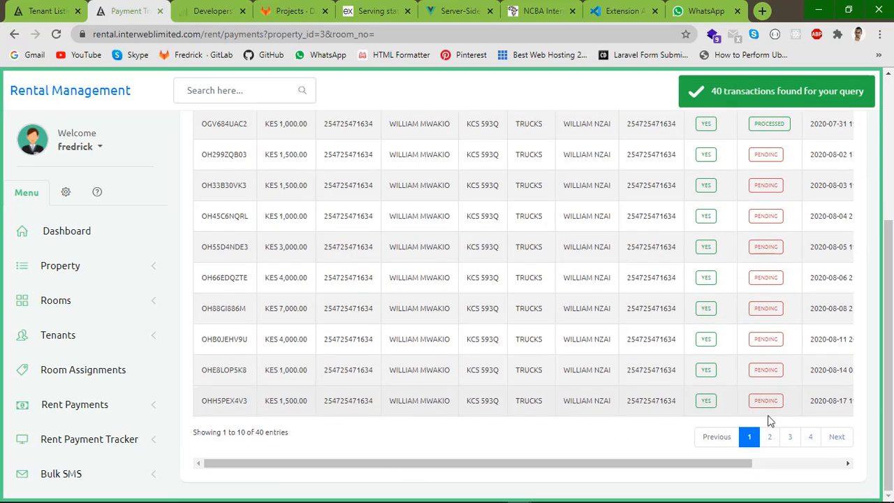
{"action": "left_click", "coordinate": [771, 438]}
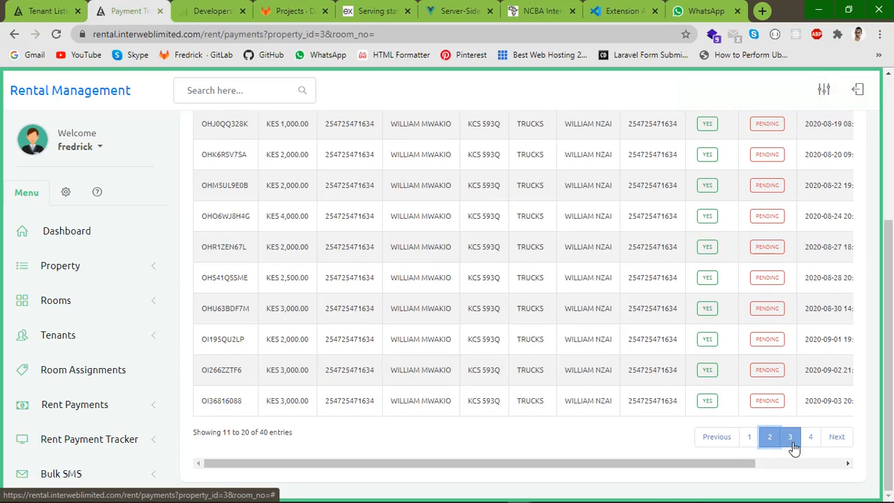
{"action": "left_click", "coordinate": [784, 440]}
{"action": "left_click", "coordinate": [811, 442]}
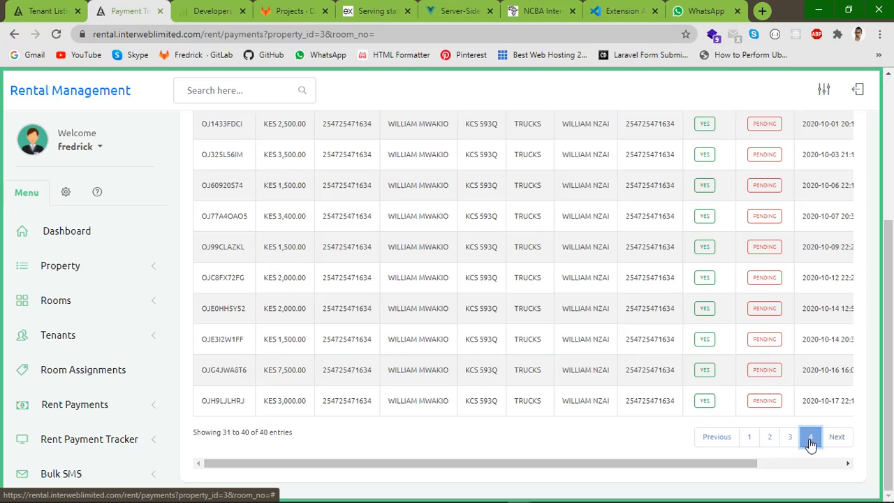
{"action": "scroll", "coordinate": [594, 305], "scroll_direction": "up", "scroll_amount": 4}
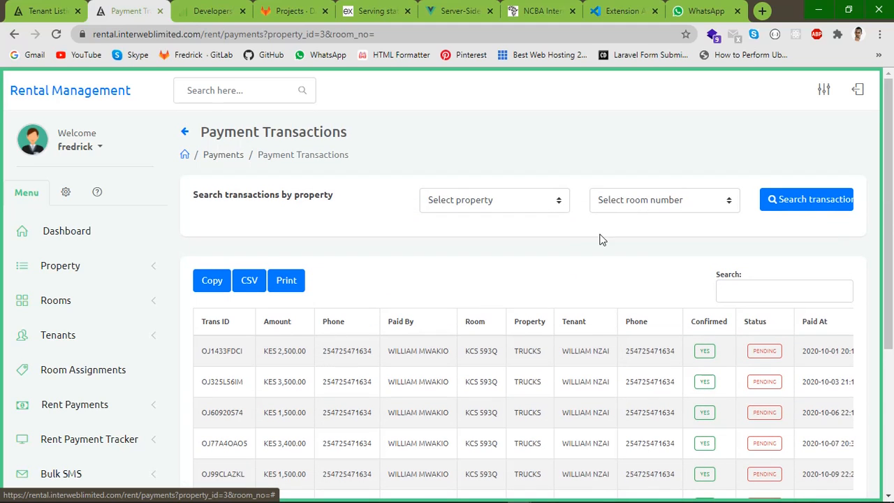
{"action": "left_click", "coordinate": [493, 207]}
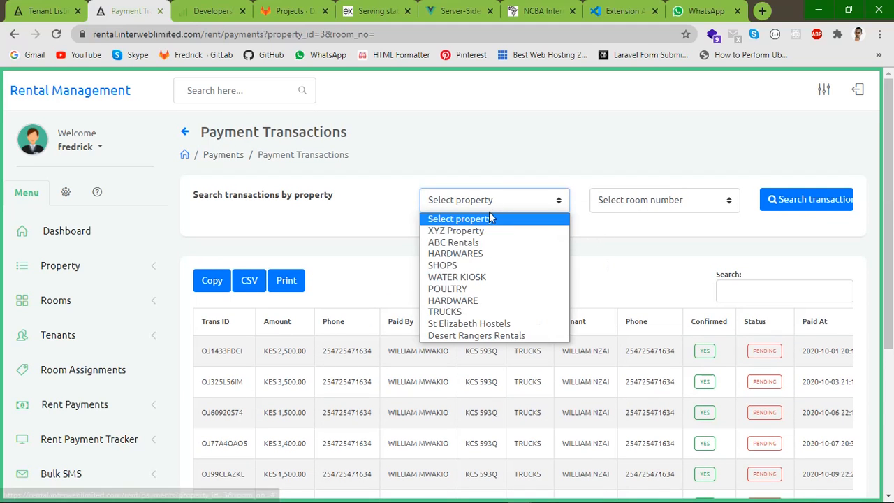
Search transactions for St Elizabeth Hostels, showing its 7 entries on a single page
{"action": "left_click", "coordinate": [456, 326]}
{"action": "left_click", "coordinate": [791, 208]}
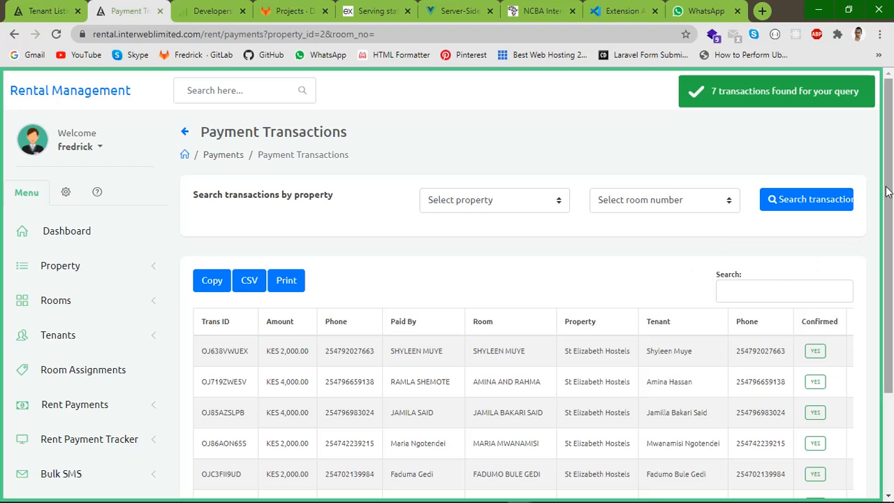
{"action": "scroll", "coordinate": [888, 196], "scroll_direction": "down", "scroll_amount": 2}
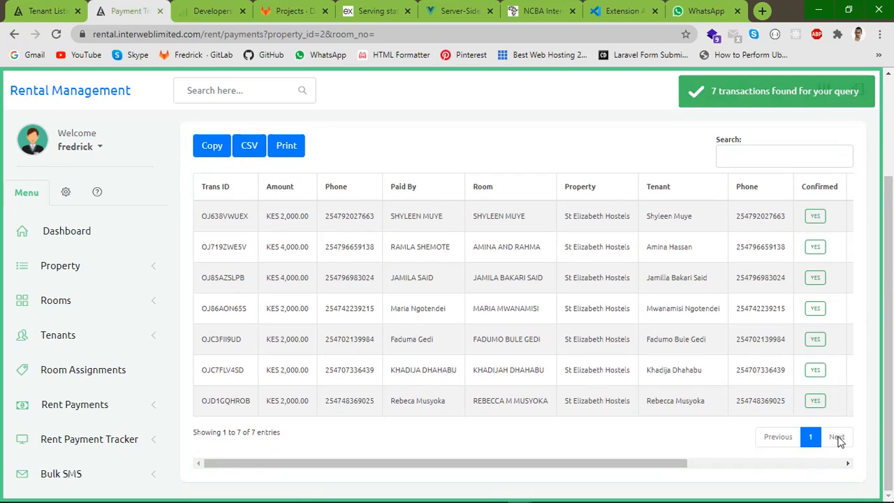
{"action": "scroll", "coordinate": [888, 279], "scroll_direction": "up", "scroll_amount": 2}
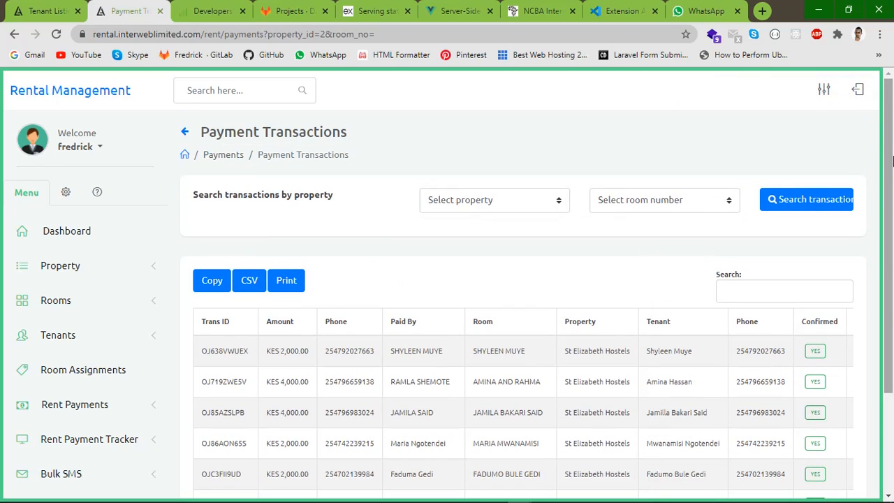
{"action": "left_click", "coordinate": [465, 203]}
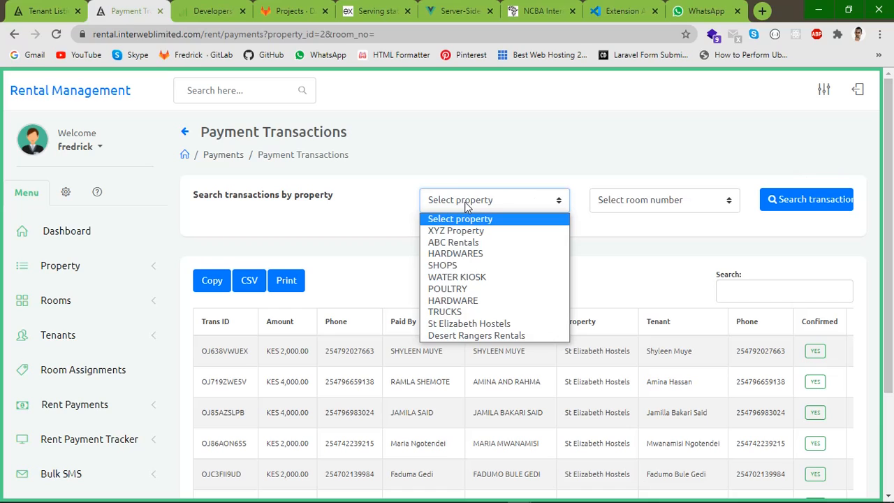
{"action": "left_click", "coordinate": [464, 336]}
{"action": "left_click", "coordinate": [783, 205]}
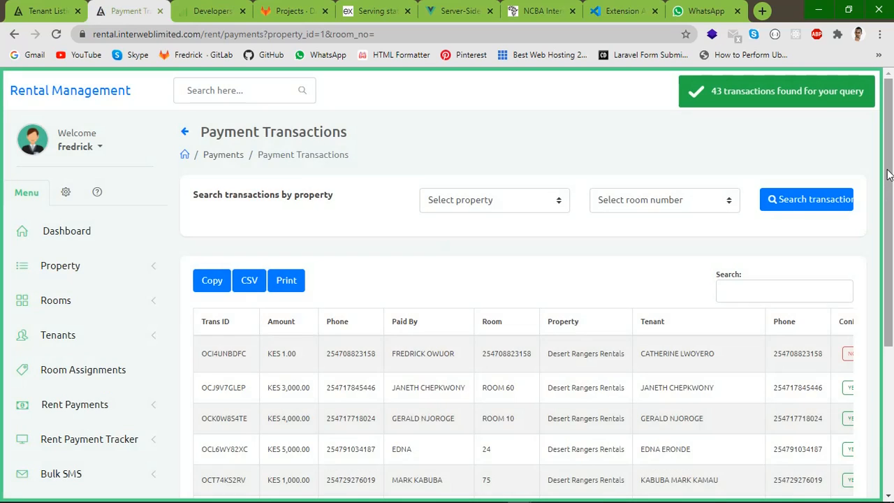
{"action": "left_click_drag", "start_coordinate": [889, 179], "coordinate": [892, 320]}
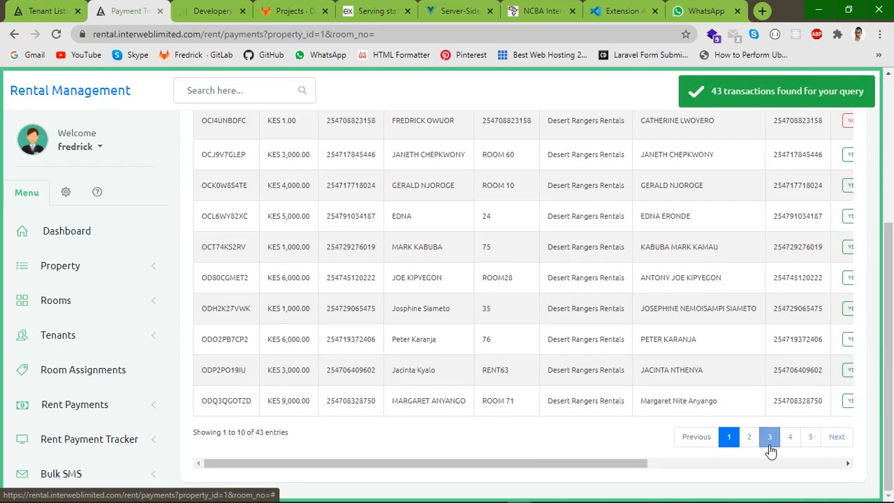
{"action": "left_click_drag", "start_coordinate": [629, 466], "coordinate": [768, 440]}
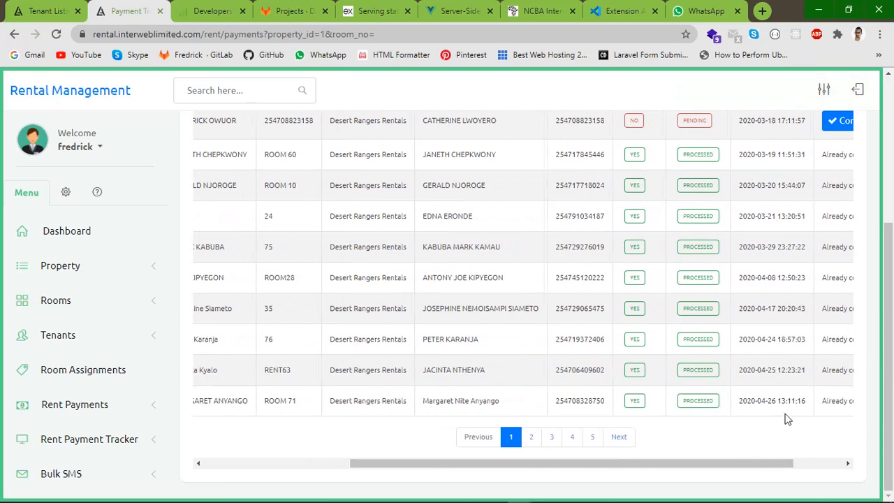
{"action": "scroll", "coordinate": [888, 311], "scroll_direction": "up", "scroll_amount": 2}
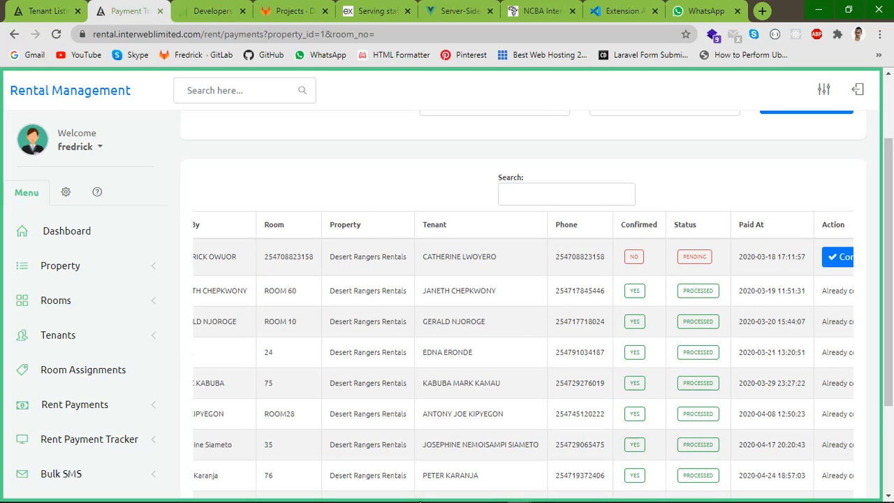
{"action": "scroll", "coordinate": [373, 426], "scroll_direction": "down", "scroll_amount": 2}
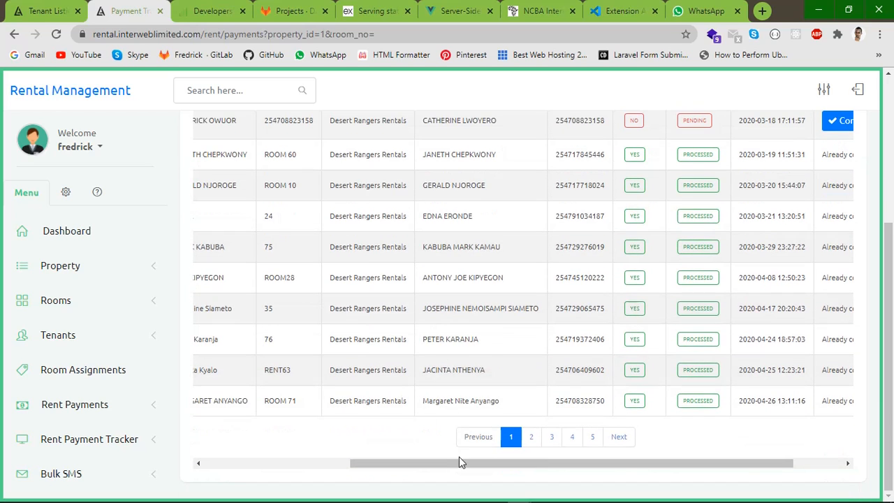
{"action": "left_click_drag", "start_coordinate": [461, 463], "coordinate": [389, 454]}
{"action": "scroll", "coordinate": [401, 373], "scroll_direction": "up", "scroll_amount": 2}
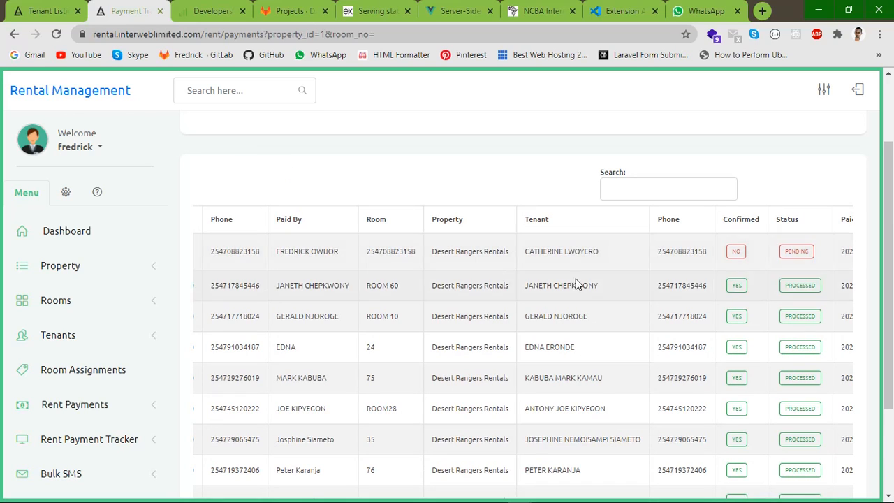
{"action": "double_click", "coordinate": [296, 253]}
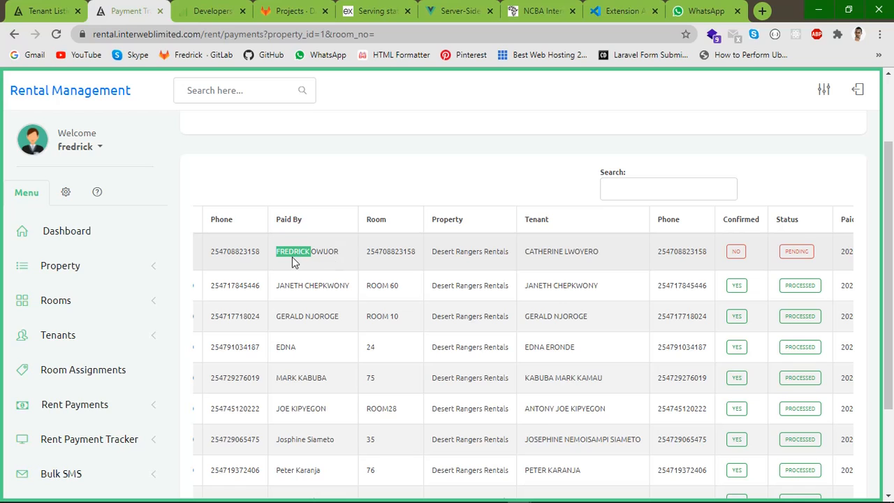
{"action": "left_click_drag", "start_coordinate": [259, 254], "coordinate": [185, 251]}
{"action": "left_click", "coordinate": [465, 258]}
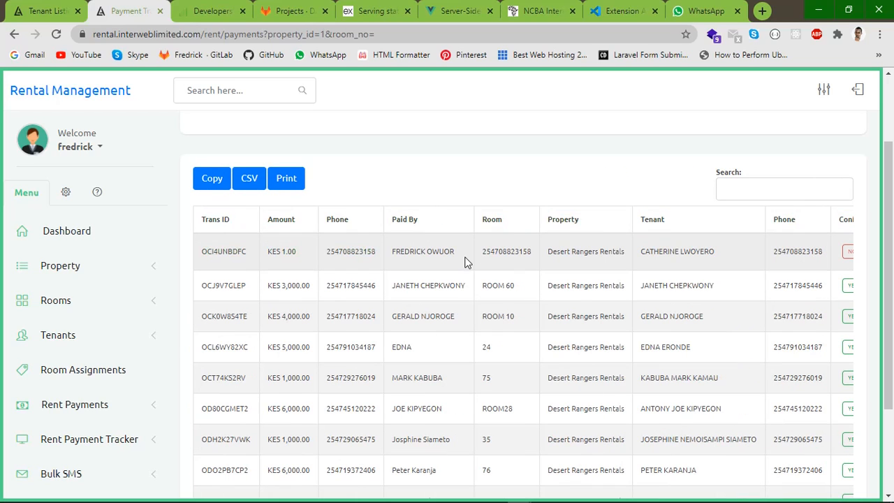
{"action": "double_click", "coordinate": [512, 251]}
{"action": "left_click", "coordinate": [498, 262]}
{"action": "double_click", "coordinate": [510, 252]}
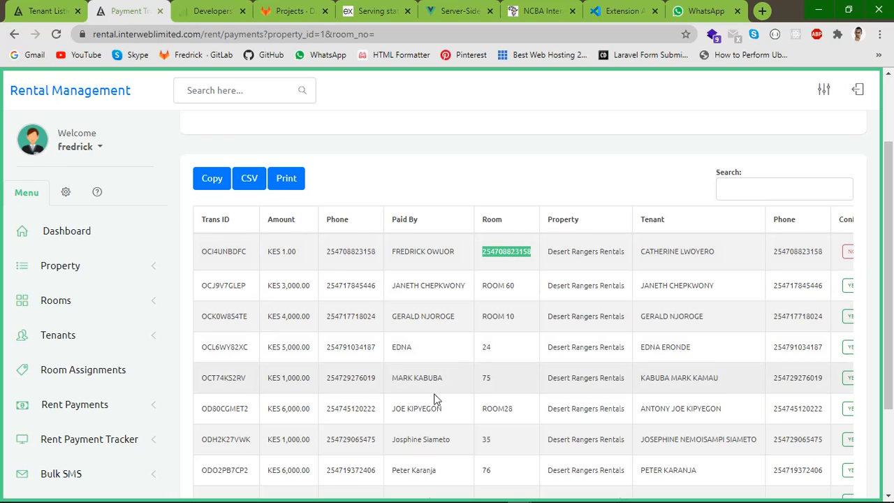
{"action": "left_click_drag", "start_coordinate": [679, 264], "coordinate": [587, 255]}
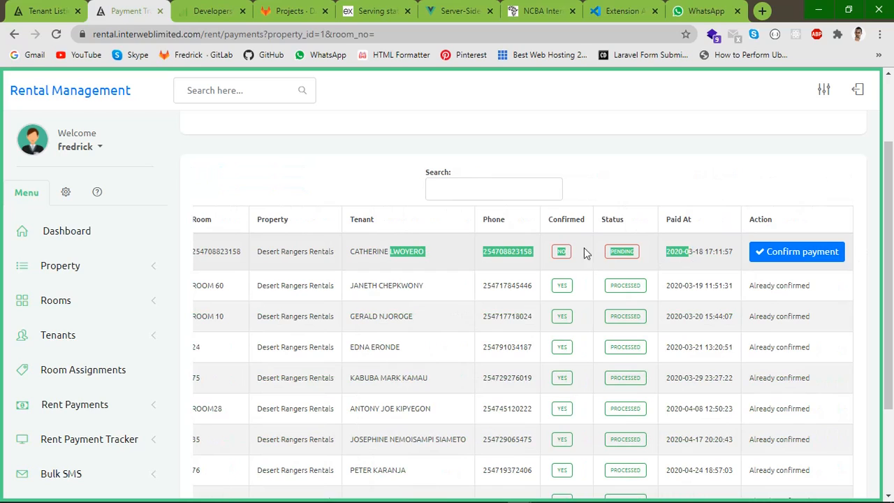
{"action": "left_click", "coordinate": [577, 255]}
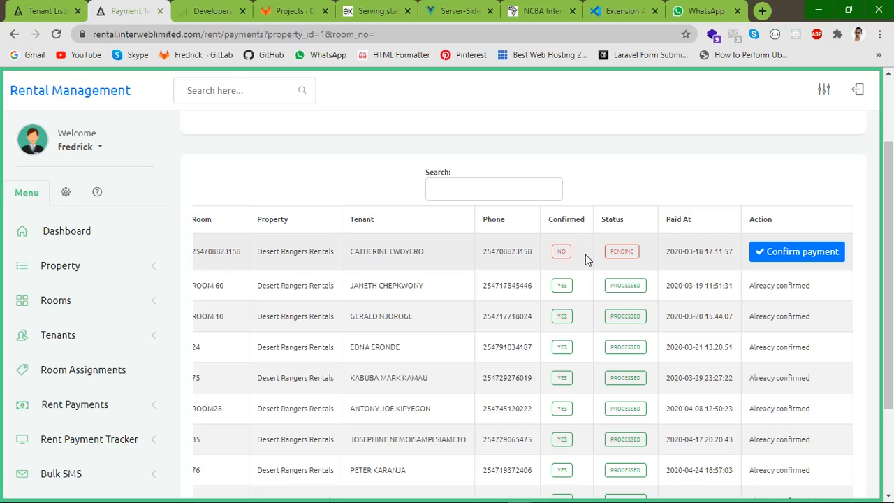
Open the pending payment's Manage Payment page and highlight its amount, account, mode, date and MPESA code
{"action": "left_click", "coordinate": [783, 257]}
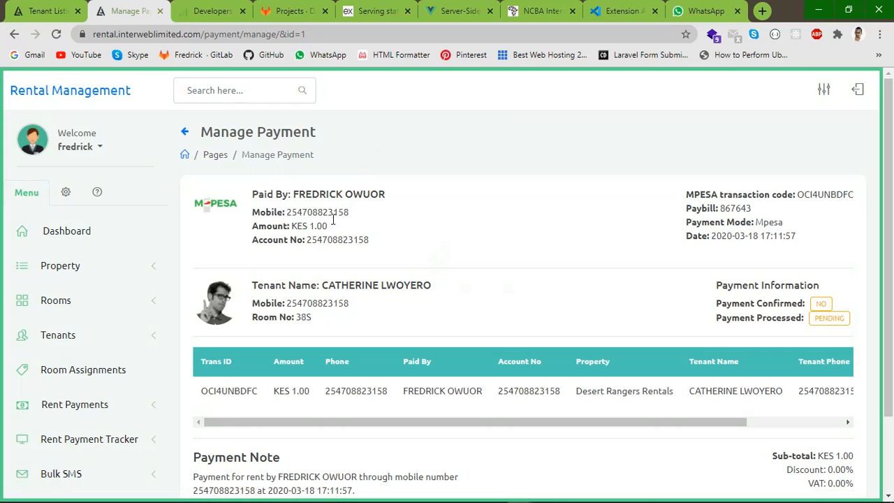
{"action": "scroll", "coordinate": [334, 219], "scroll_direction": "down", "scroll_amount": 1}
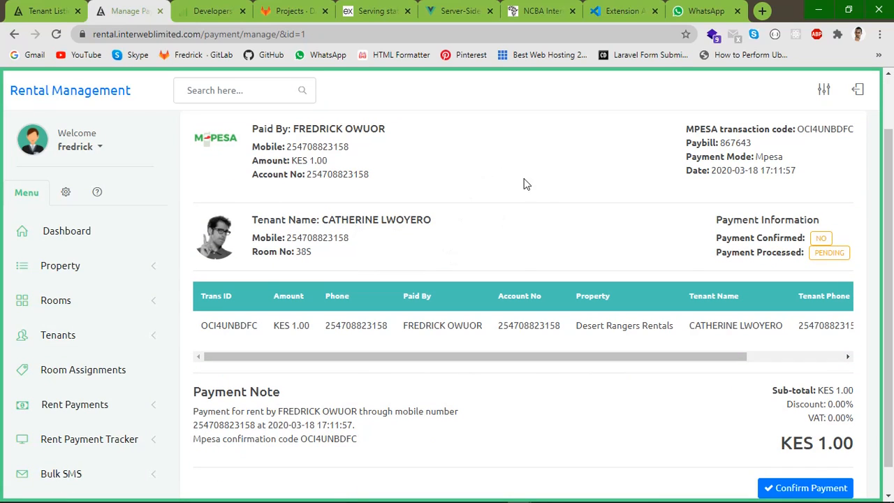
{"action": "scroll", "coordinate": [524, 184], "scroll_direction": "up", "scroll_amount": 1}
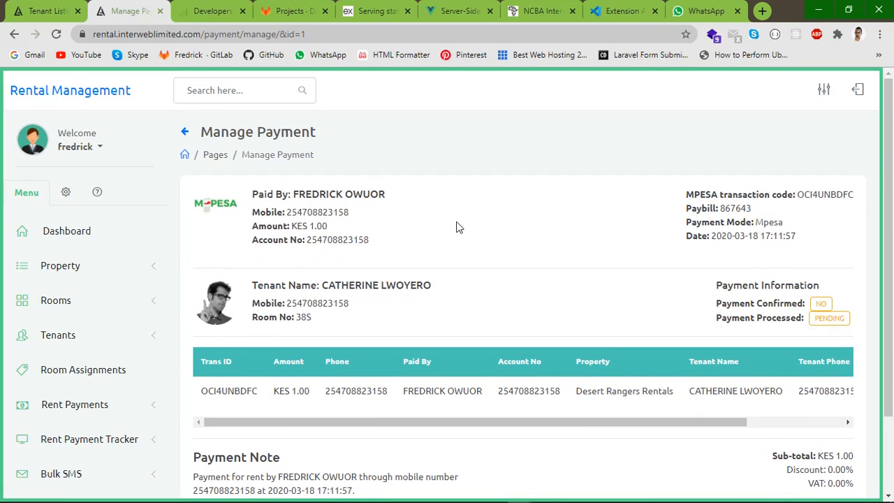
{"action": "left_click_drag", "start_coordinate": [251, 194], "coordinate": [391, 183]}
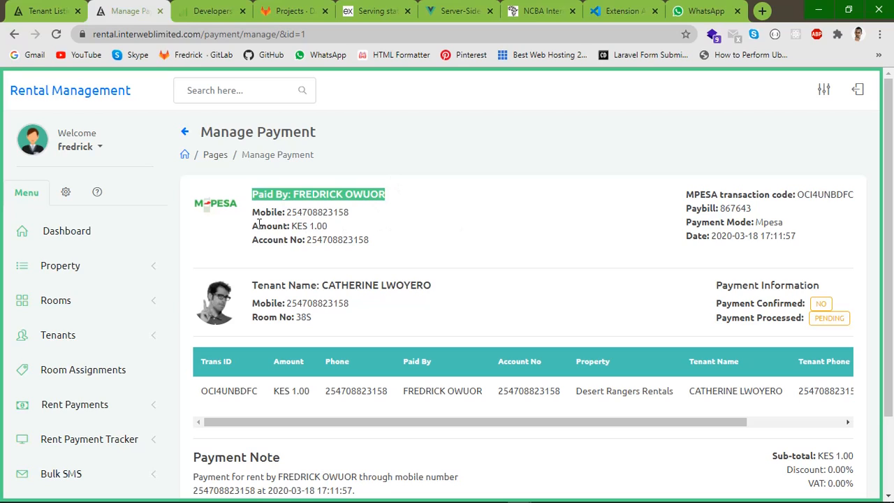
{"action": "left_click_drag", "start_coordinate": [252, 226], "coordinate": [365, 224]}
{"action": "left_click", "coordinate": [256, 252]}
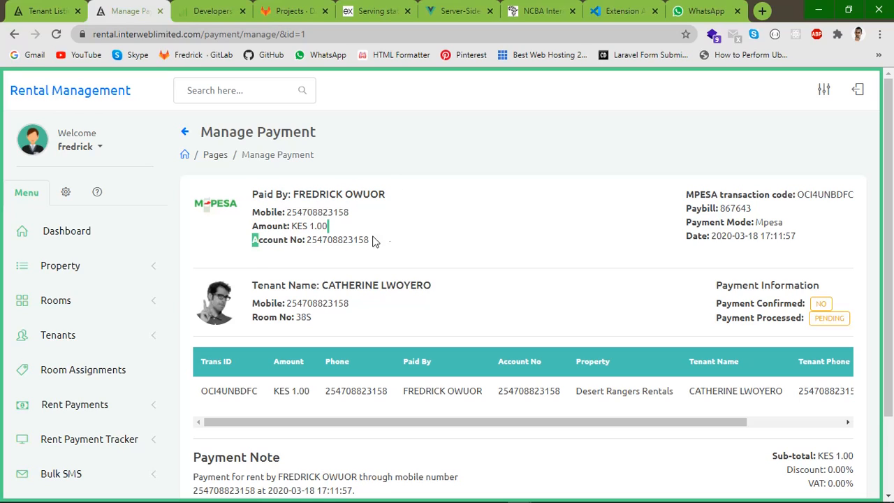
{"action": "double_click", "coordinate": [350, 240]}
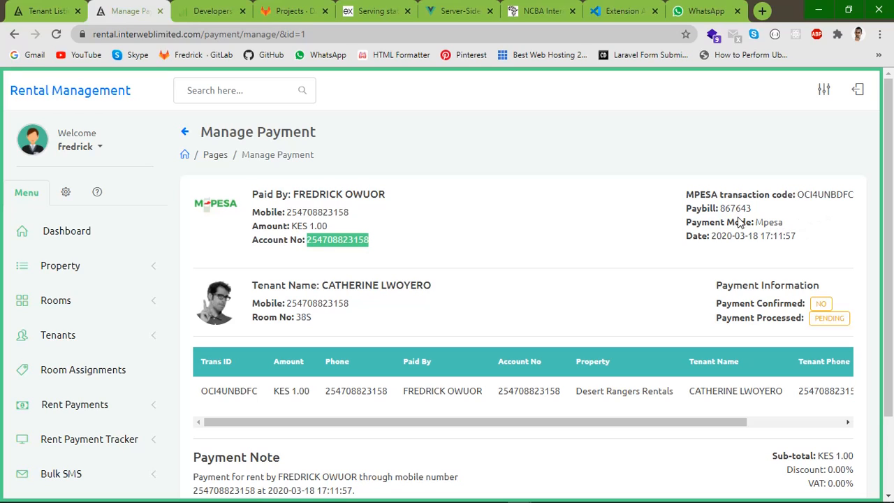
{"action": "left_click_drag", "start_coordinate": [665, 243], "coordinate": [826, 222]}
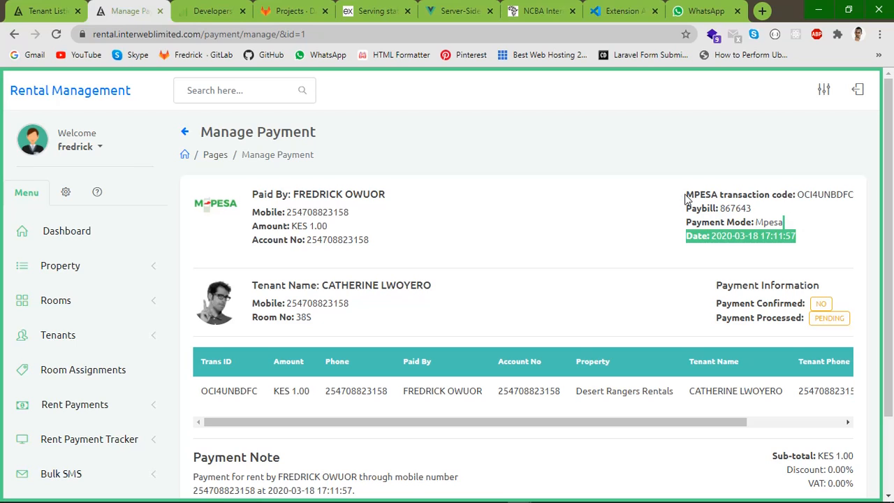
{"action": "left_click_drag", "start_coordinate": [692, 195], "coordinate": [828, 195]}
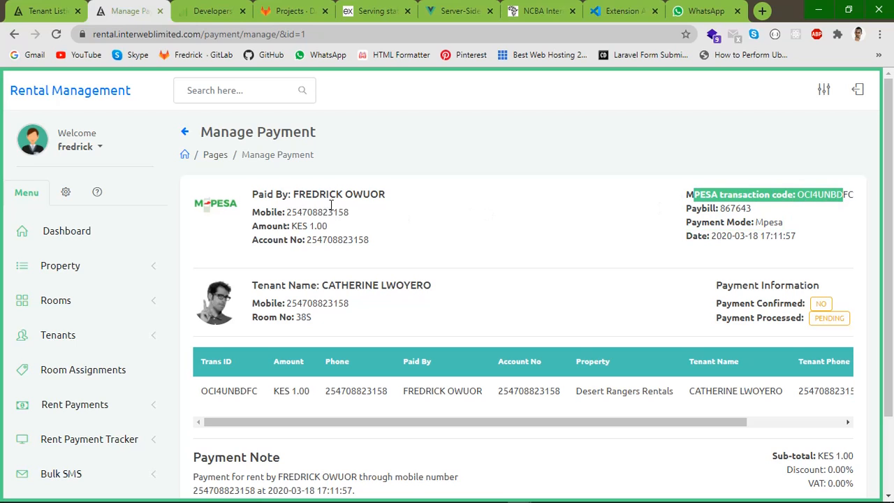
{"action": "left_click", "coordinate": [383, 309]}
Review the confirmed and processed statuses and note's Mpesa code, then bring up the Confirm payment form
{"action": "scroll", "coordinate": [421, 269], "scroll_direction": "down", "scroll_amount": 1}
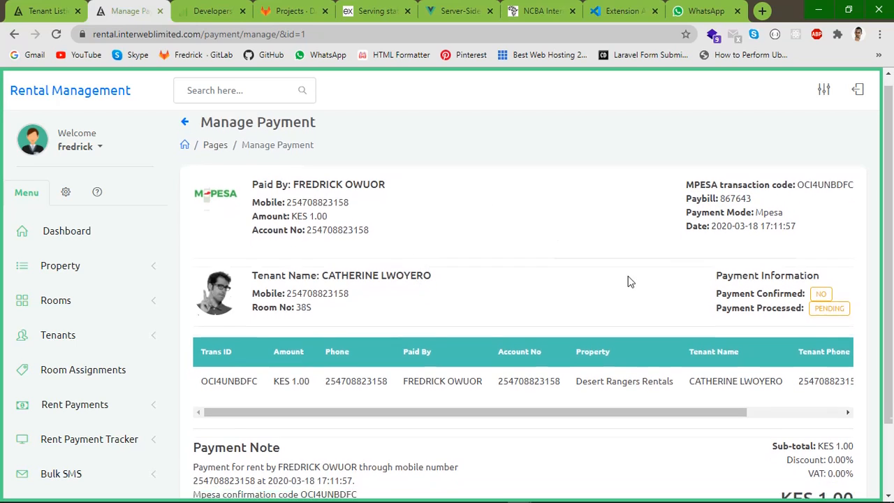
{"action": "scroll", "coordinate": [629, 281], "scroll_direction": "up", "scroll_amount": 1}
{"action": "left_click_drag", "start_coordinate": [712, 303], "coordinate": [846, 295]}
{"action": "left_click_drag", "start_coordinate": [709, 321], "coordinate": [841, 318]}
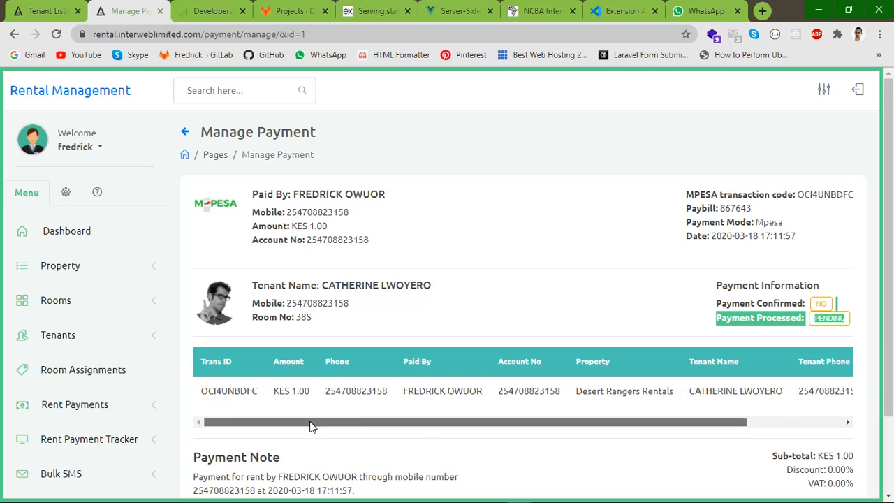
{"action": "left_click_drag", "start_coordinate": [308, 422], "coordinate": [467, 419]}
{"action": "left_click_drag", "start_coordinate": [538, 419], "coordinate": [294, 389]}
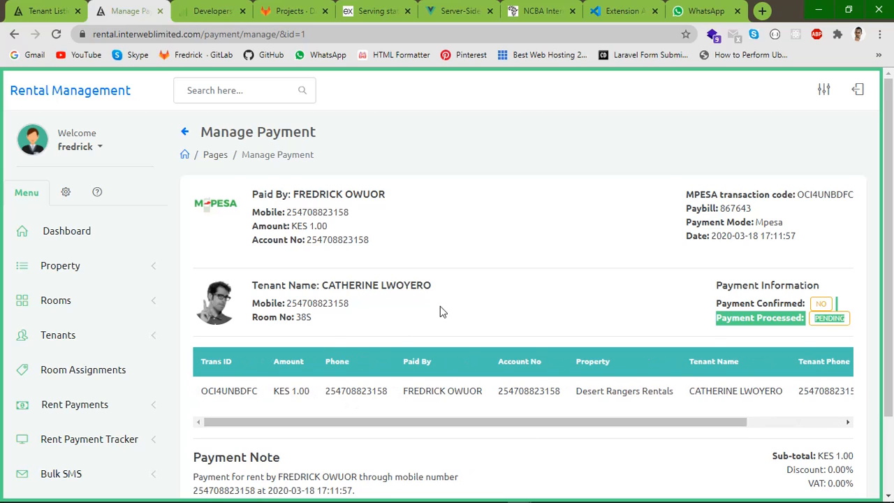
{"action": "scroll", "coordinate": [489, 363], "scroll_direction": "down", "scroll_amount": 2}
{"action": "scroll", "coordinate": [507, 374], "scroll_direction": "up", "scroll_amount": 2}
{"action": "scroll", "coordinate": [537, 357], "scroll_direction": "down", "scroll_amount": 2}
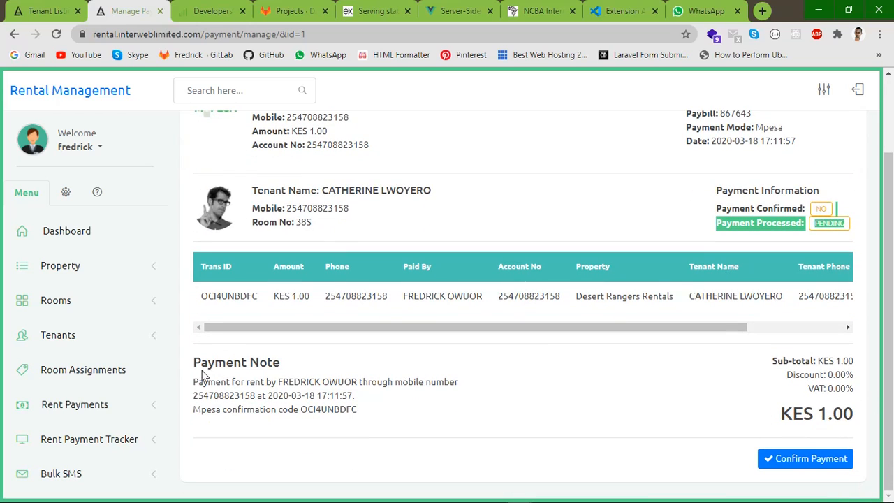
{"action": "left_click_drag", "start_coordinate": [187, 366], "coordinate": [301, 383]}
{"action": "left_click_drag", "start_coordinate": [238, 409], "coordinate": [340, 411]}
{"action": "left_click", "coordinate": [396, 415]}
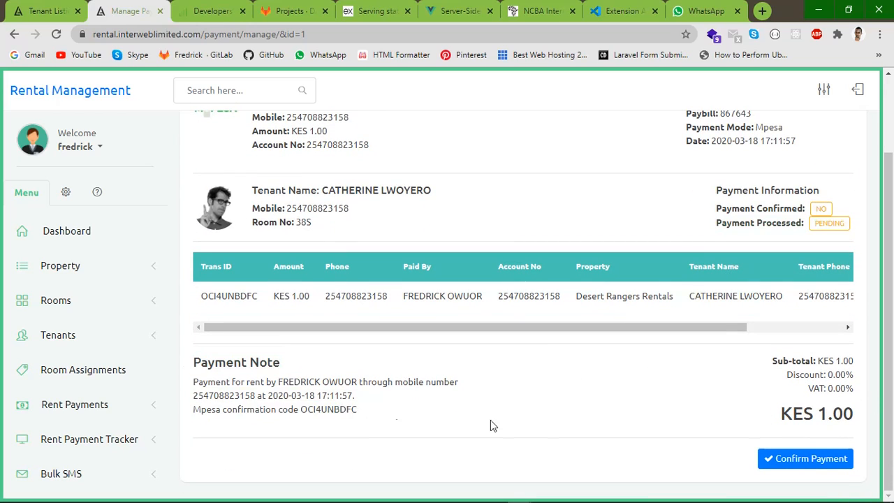
{"action": "left_click", "coordinate": [801, 465]}
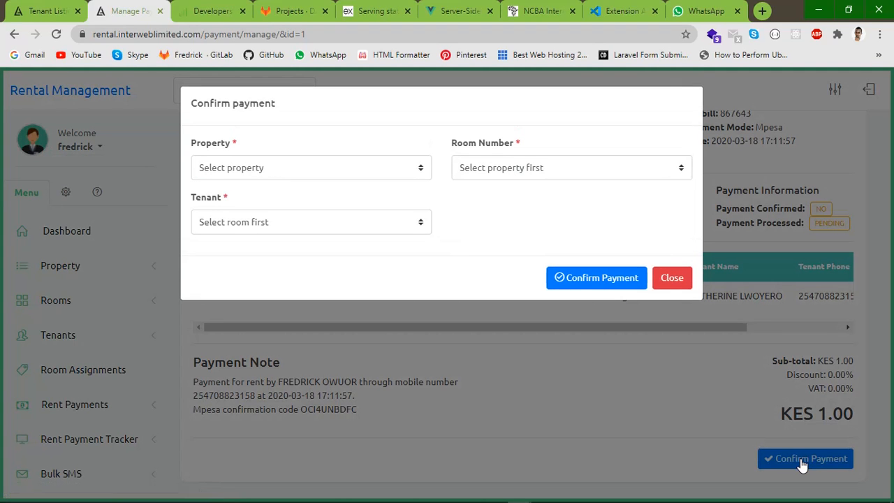
Choose Desert Rangers Rentals and room 72B, and check that room's tenant list
{"action": "left_click", "coordinate": [300, 171]}
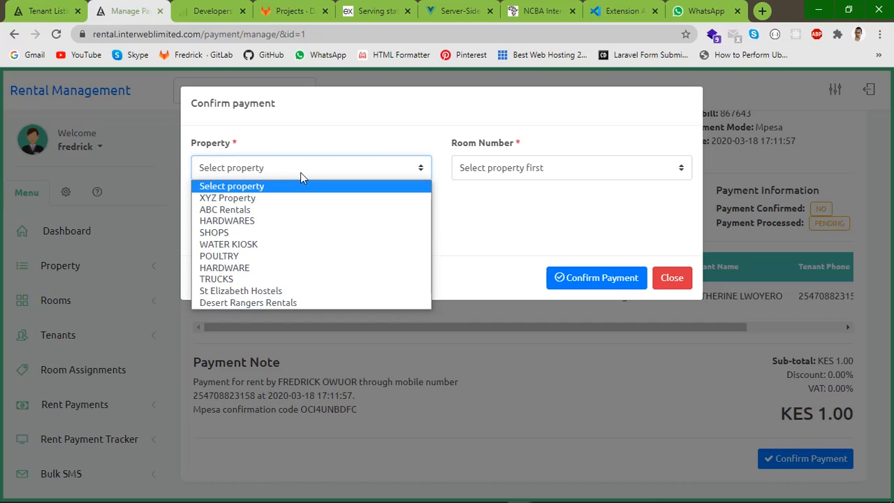
{"action": "left_click", "coordinate": [230, 304]}
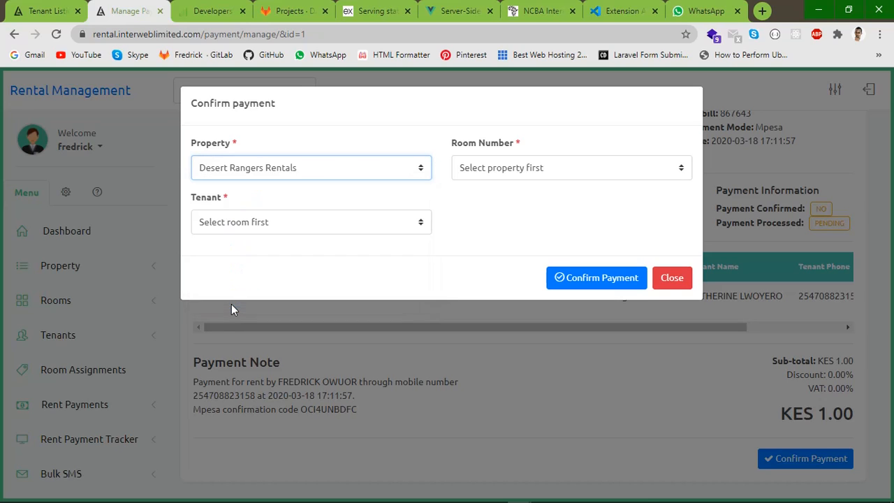
{"action": "left_click", "coordinate": [461, 204]}
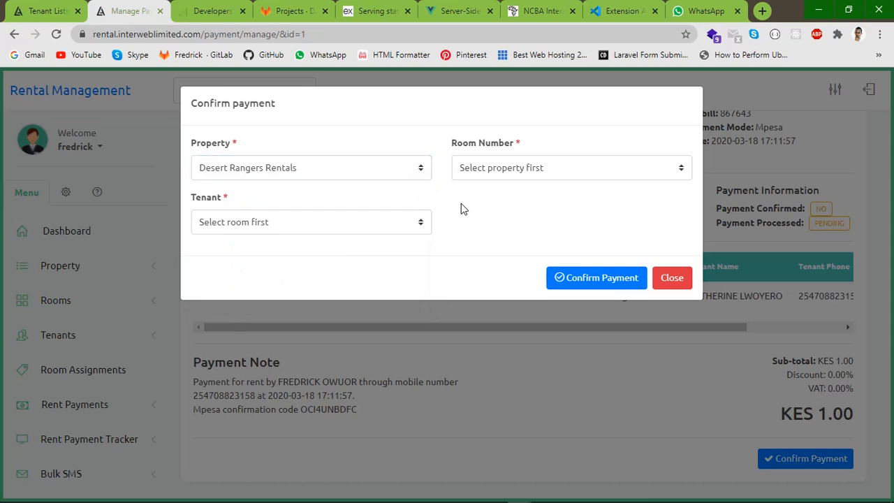
{"action": "left_click", "coordinate": [494, 170]}
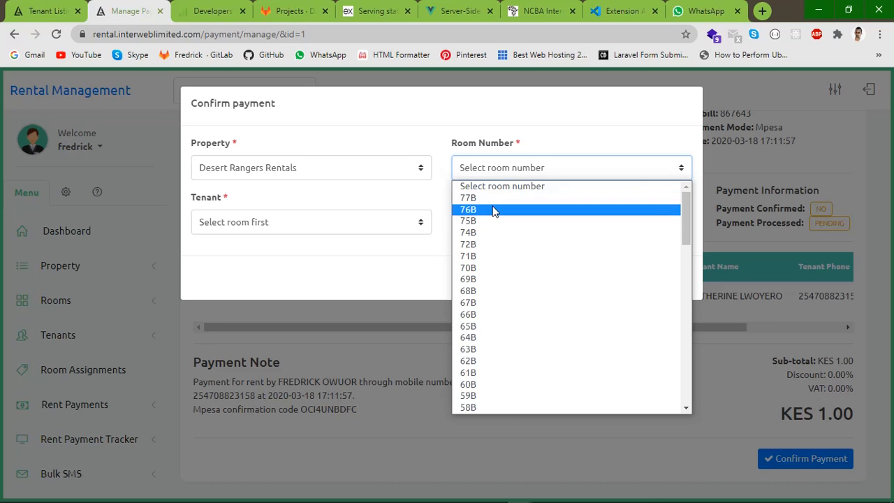
{"action": "left_click", "coordinate": [487, 246]}
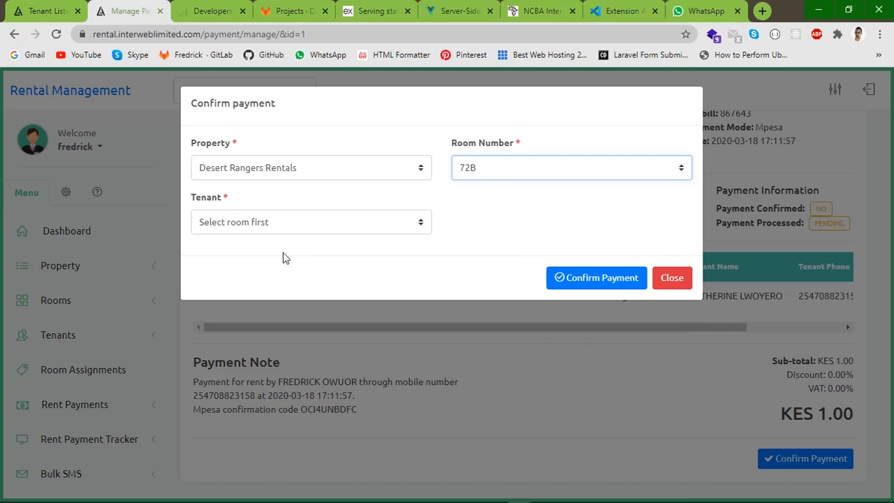
{"action": "left_click", "coordinate": [253, 224]}
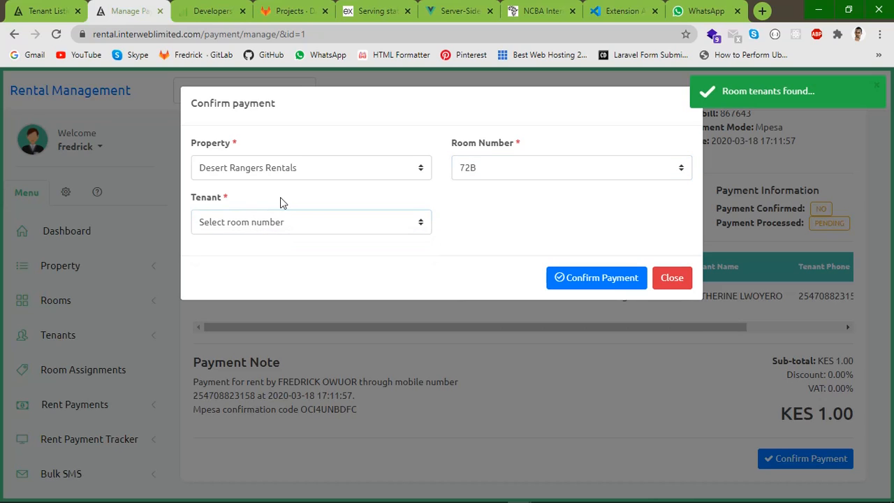
{"action": "left_click", "coordinate": [249, 223]}
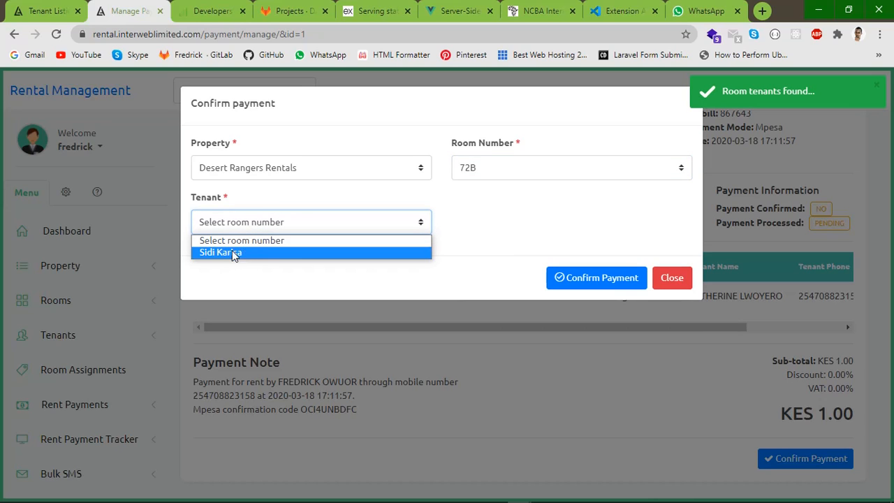
{"action": "left_click", "coordinate": [507, 174]}
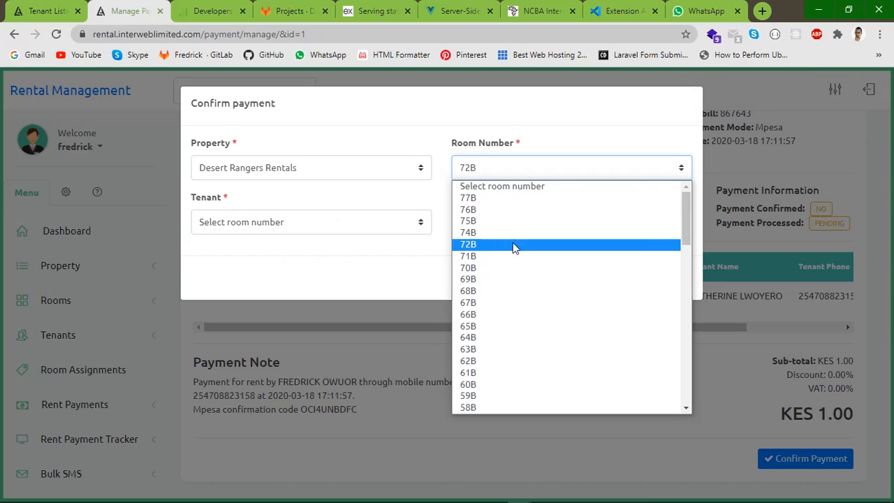
{"action": "scroll", "coordinate": [515, 269], "scroll_direction": "down", "scroll_amount": 4}
{"action": "left_click", "coordinate": [268, 235]}
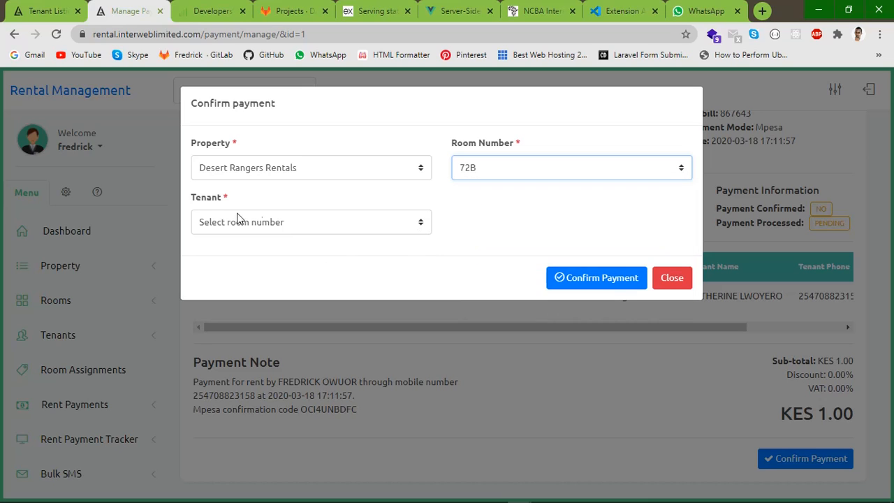
Switch to room 36S, assign its first listed tenant and confirm the payment
{"action": "left_click", "coordinate": [507, 173]}
{"action": "scroll", "coordinate": [508, 255], "scroll_direction": "down", "scroll_amount": 5}
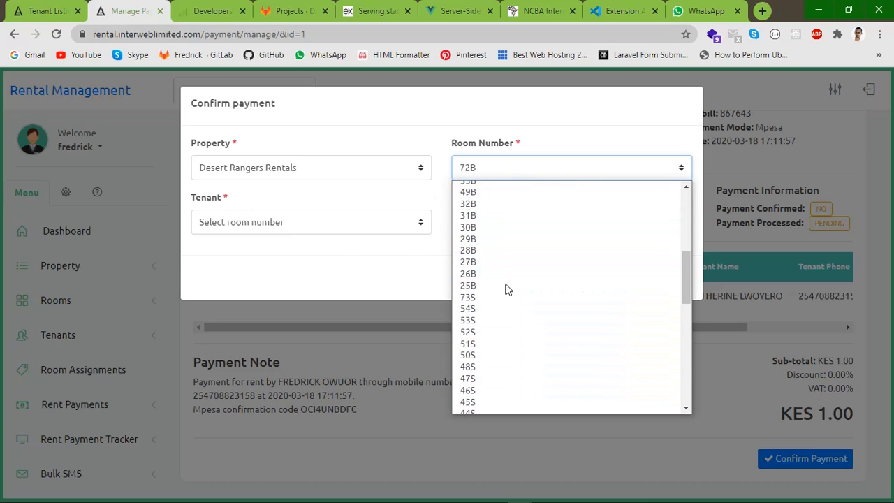
{"action": "scroll", "coordinate": [511, 250], "scroll_direction": "up", "scroll_amount": 3}
{"action": "scroll", "coordinate": [495, 233], "scroll_direction": "down", "scroll_amount": 6}
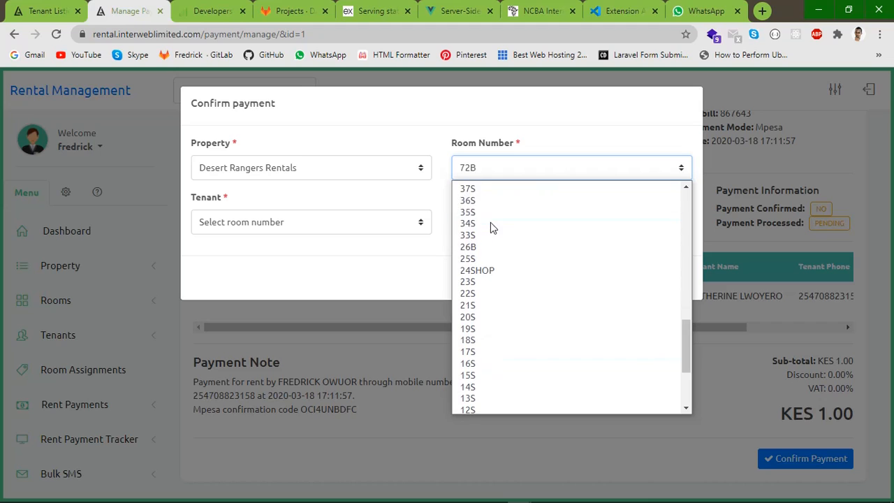
{"action": "left_click", "coordinate": [479, 202]}
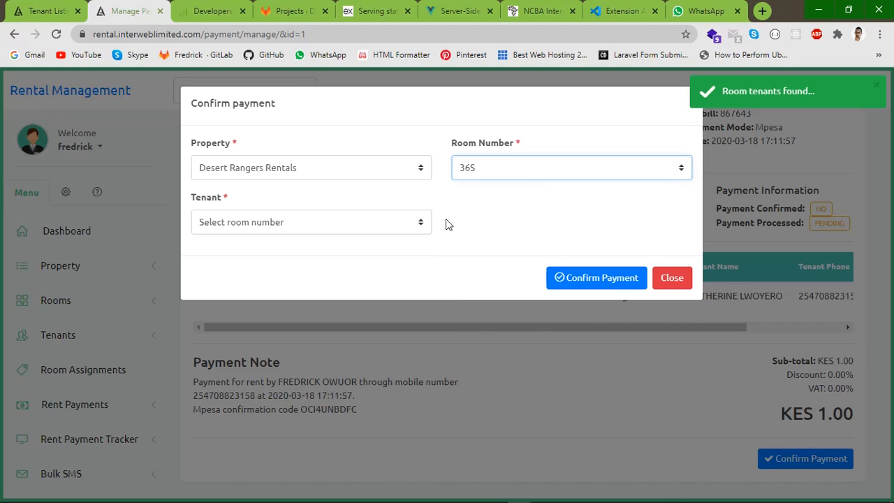
{"action": "left_click", "coordinate": [252, 222]}
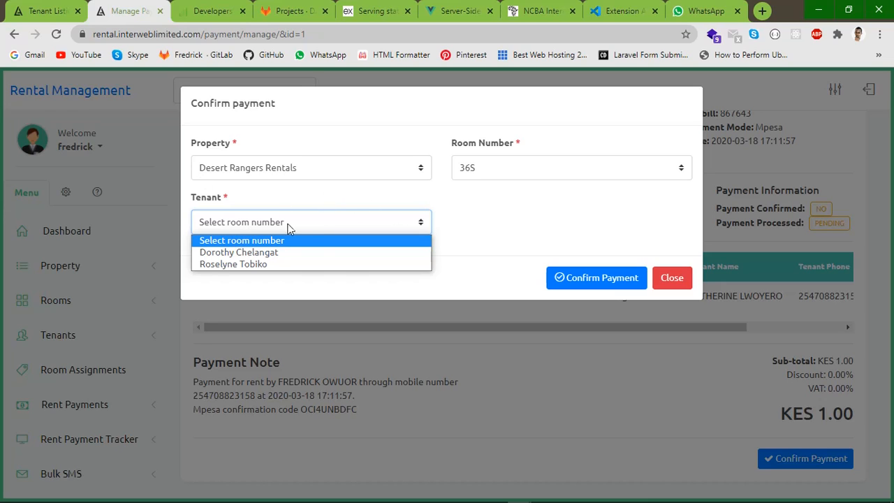
{"action": "left_click", "coordinate": [240, 252]}
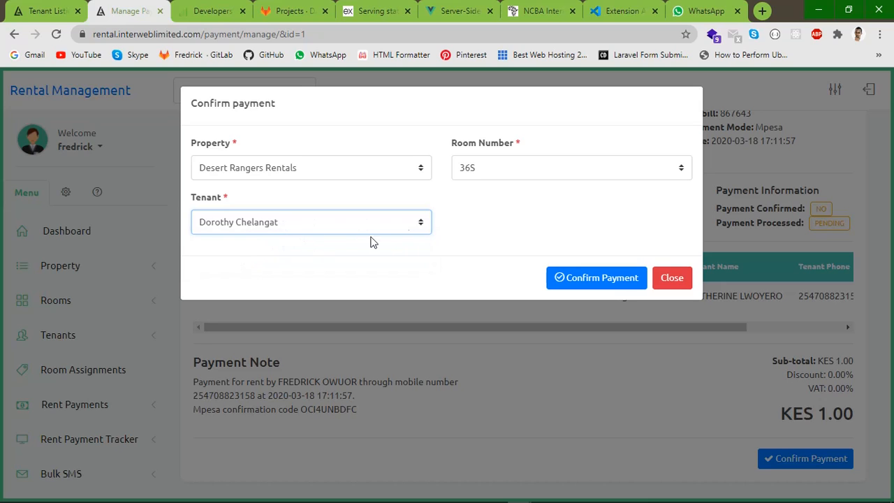
{"action": "left_click", "coordinate": [589, 278]}
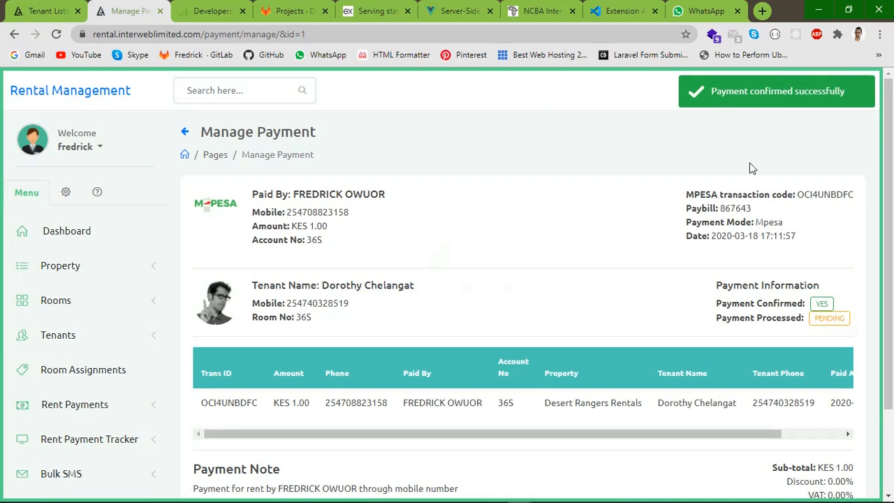
Copy the transaction code and paste it into the Payments Listing search, then highlight its room and tenant
{"action": "double_click", "coordinate": [833, 200]}
{"action": "key", "text": "ctrl+c"}
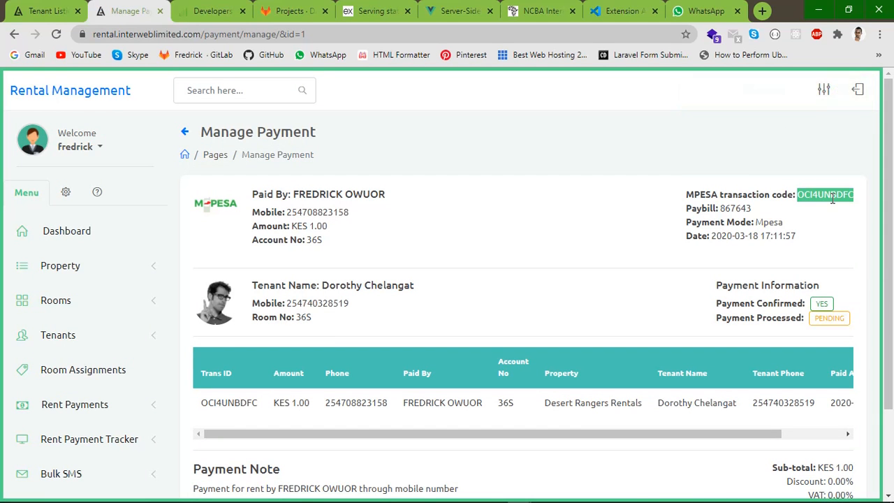
{"action": "left_click", "coordinate": [112, 405]}
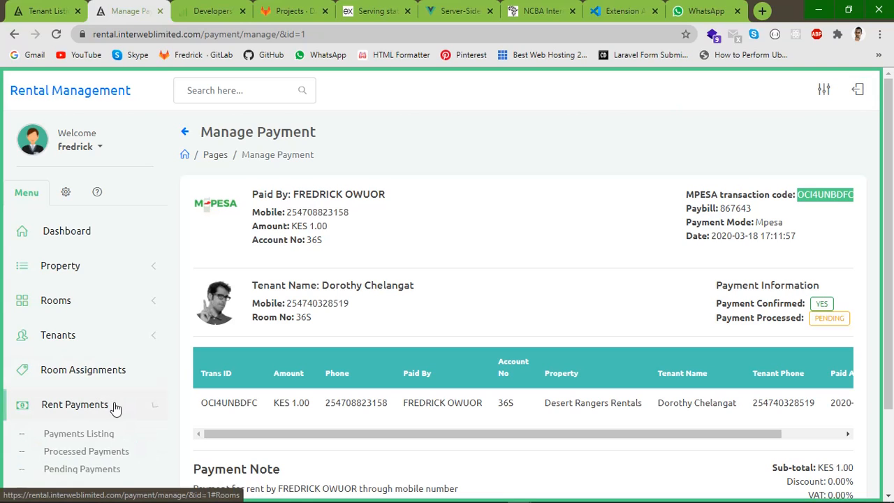
{"action": "left_click", "coordinate": [72, 435]}
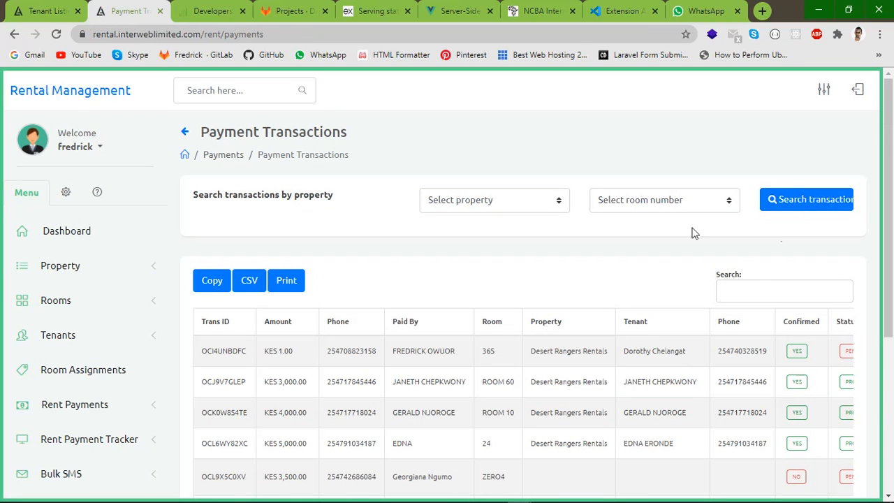
{"action": "left_click", "coordinate": [749, 292]}
{"action": "key", "text": "ctrl+v"}
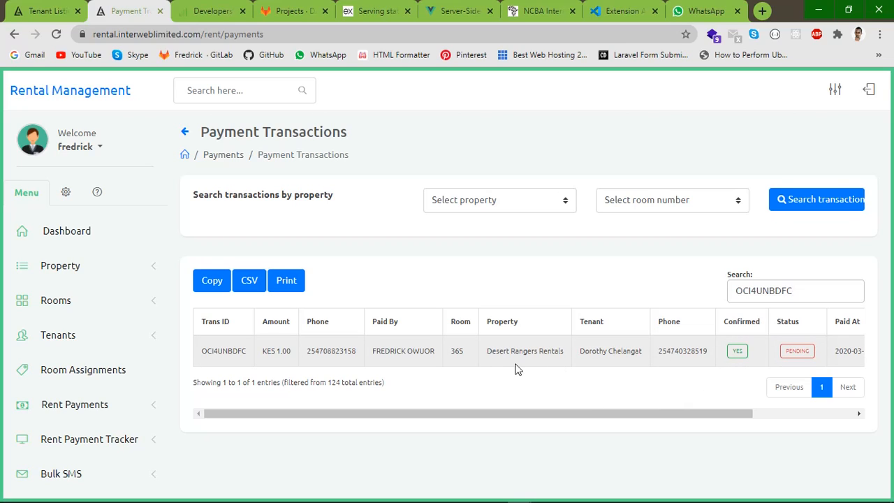
{"action": "double_click", "coordinate": [457, 351]}
{"action": "left_click_drag", "start_coordinate": [581, 356], "coordinate": [647, 356]}
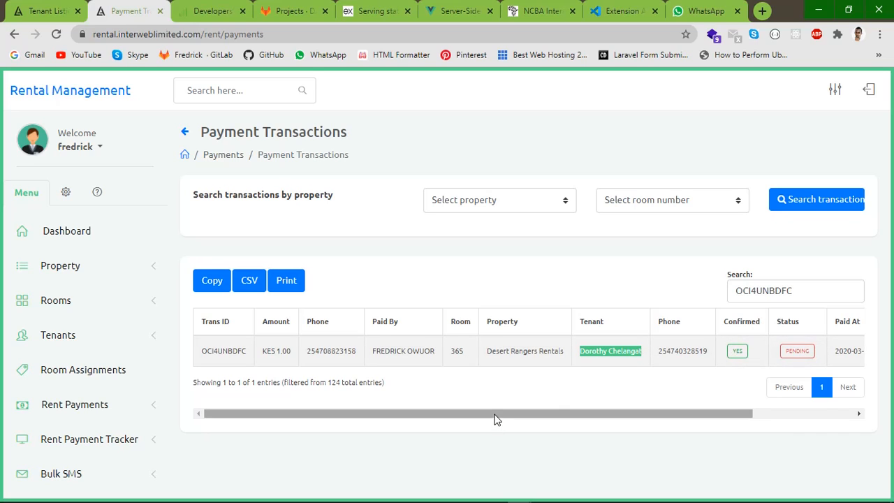
{"action": "left_click_drag", "start_coordinate": [494, 419], "coordinate": [437, 407]}
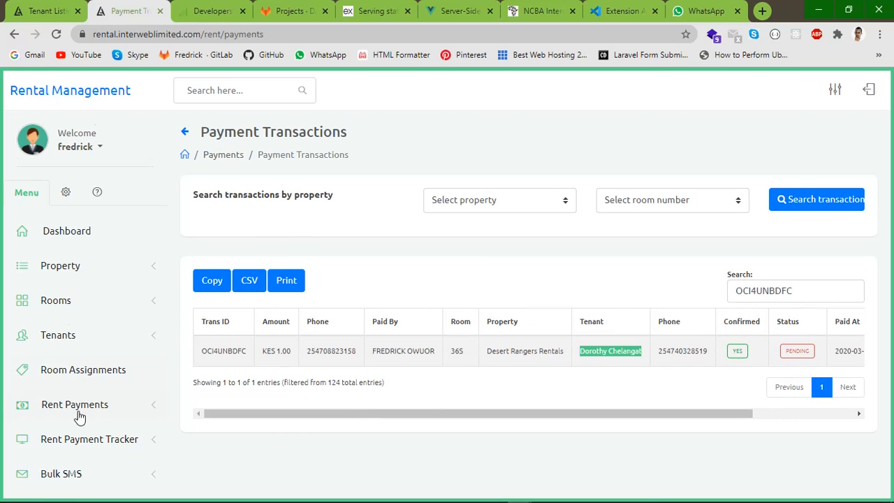
Open All Rent Trackers and search payment trackers for Desert Rangers Rentals
{"action": "left_click", "coordinate": [139, 444]}
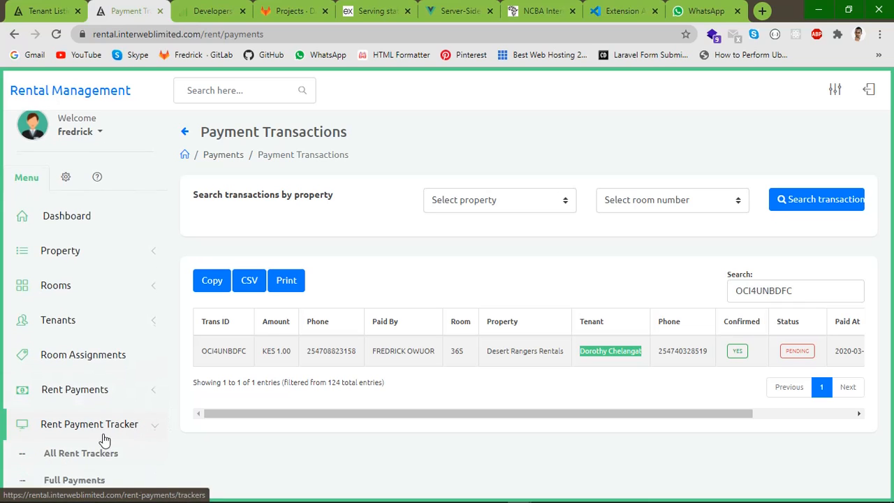
{"action": "scroll", "coordinate": [137, 445], "scroll_direction": "down", "scroll_amount": 3}
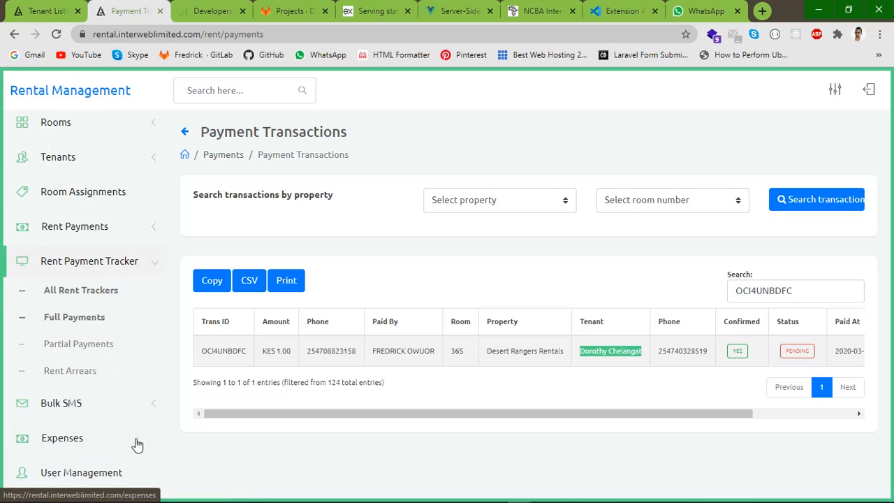
{"action": "left_click", "coordinate": [76, 293]}
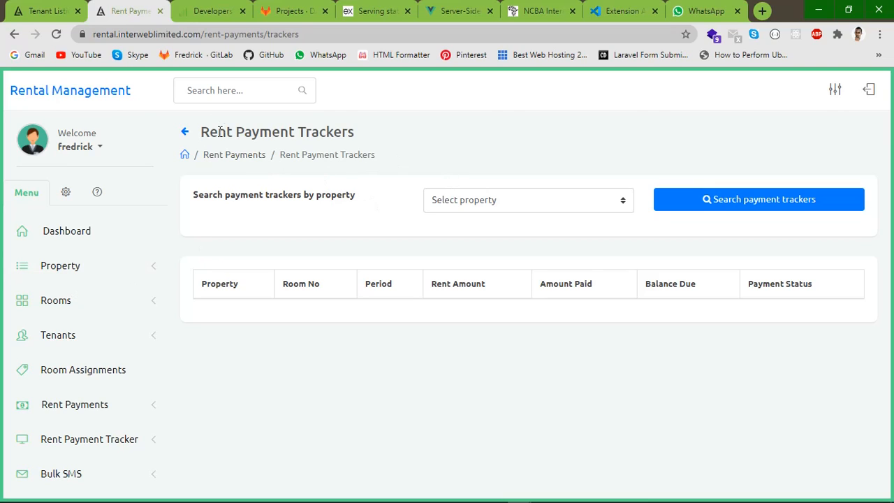
{"action": "left_click_drag", "start_coordinate": [201, 131], "coordinate": [398, 137]}
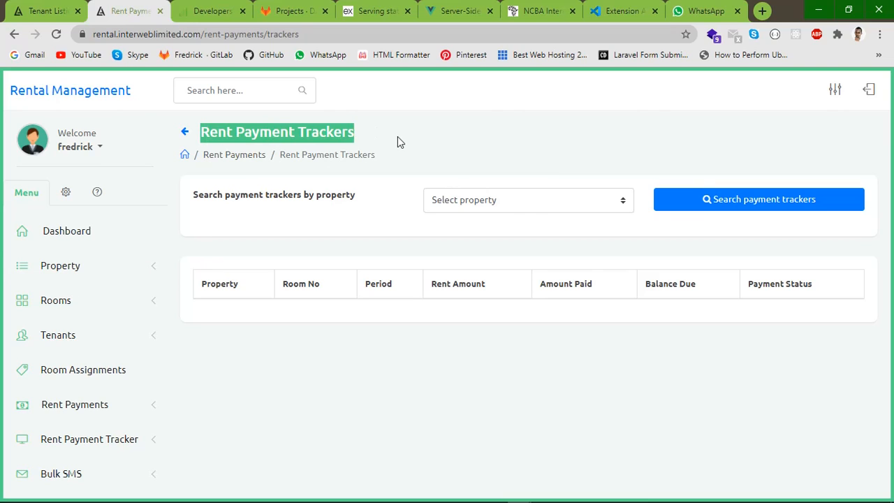
{"action": "left_click", "coordinate": [509, 204]}
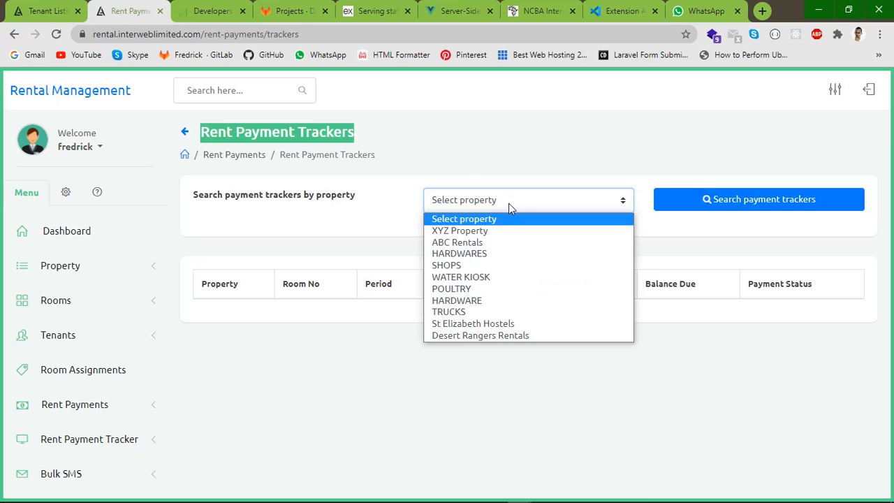
{"action": "left_click", "coordinate": [462, 335]}
{"action": "left_click", "coordinate": [715, 204]}
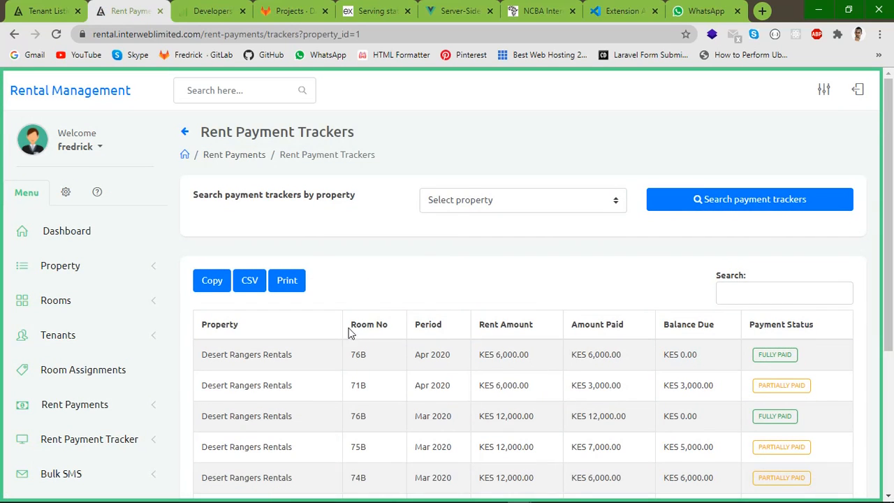
Highlight the first row's Apr 2020 period and FULLY PAID status, then room 71B's rent and balance
{"action": "scroll", "coordinate": [349, 333], "scroll_direction": "down", "scroll_amount": 2}
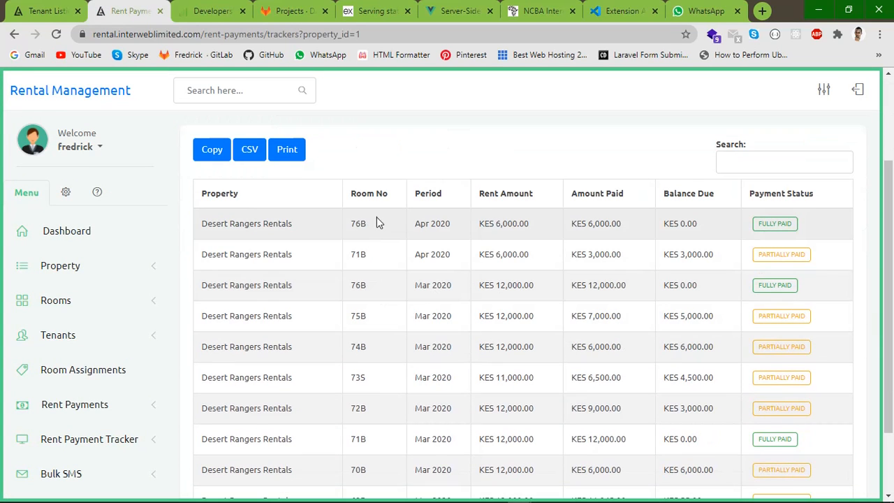
{"action": "left_click_drag", "start_coordinate": [346, 225], "coordinate": [507, 221]}
{"action": "left_click", "coordinate": [349, 226]}
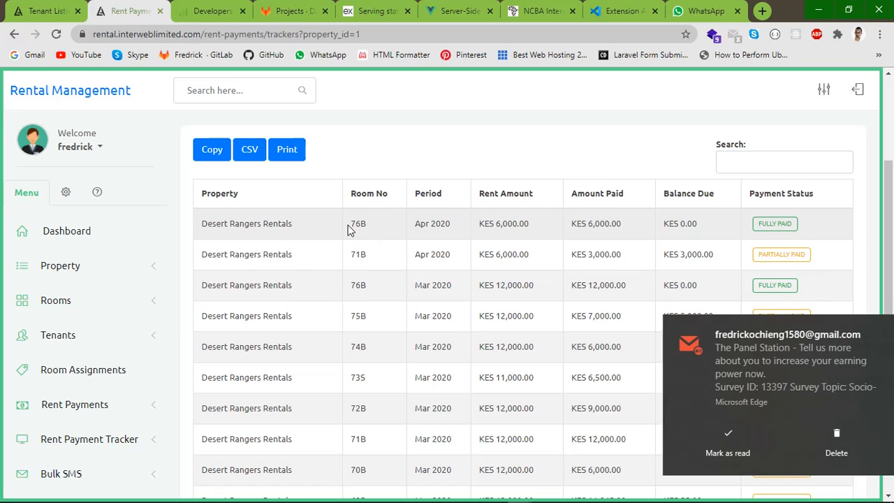
{"action": "left_click", "coordinate": [815, 437]}
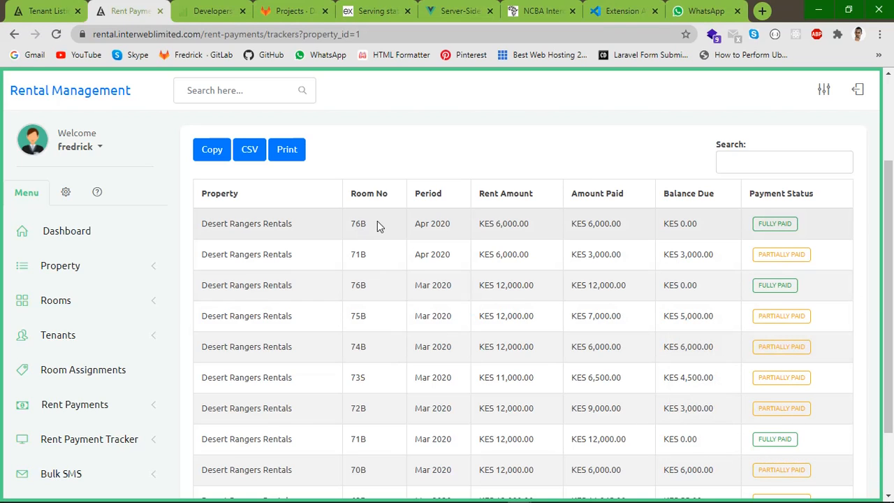
{"action": "left_click_drag", "start_coordinate": [402, 227], "coordinate": [465, 224]}
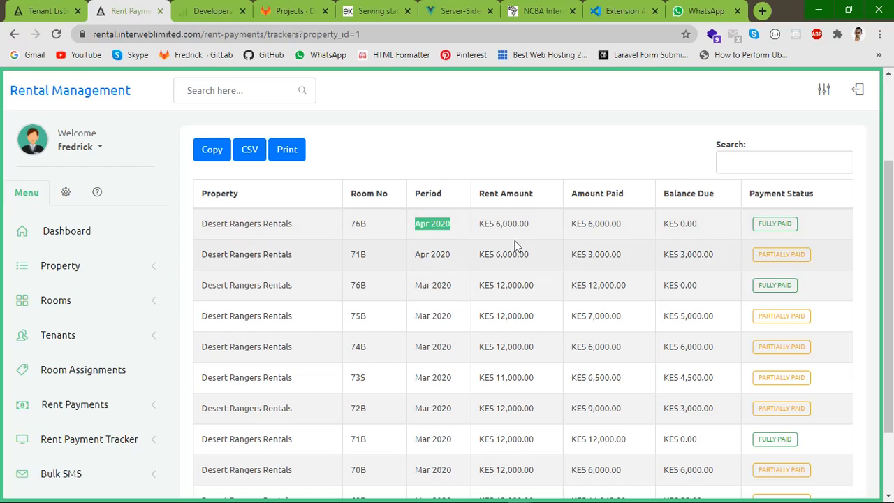
{"action": "left_click", "coordinate": [623, 225]}
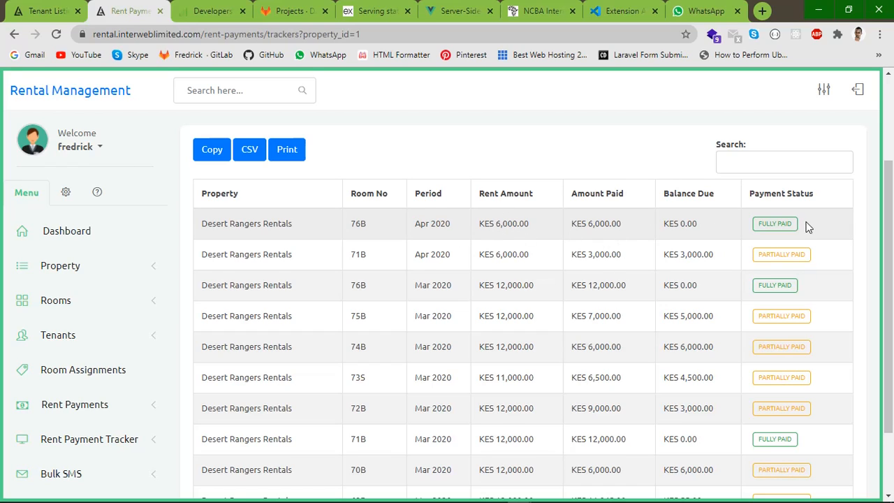
{"action": "left_click_drag", "start_coordinate": [807, 227], "coordinate": [758, 224]}
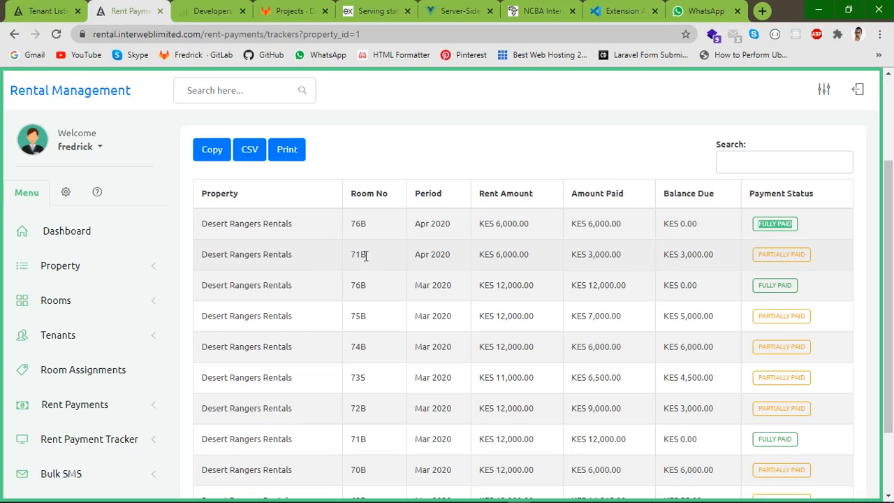
{"action": "left_click", "coordinate": [438, 256]}
{"action": "double_click", "coordinate": [439, 256]}
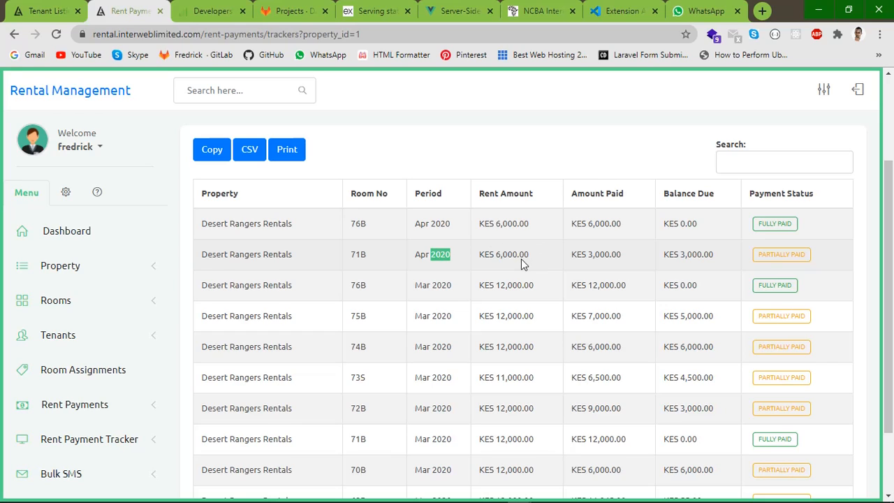
{"action": "left_click_drag", "start_coordinate": [486, 258], "coordinate": [639, 250]}
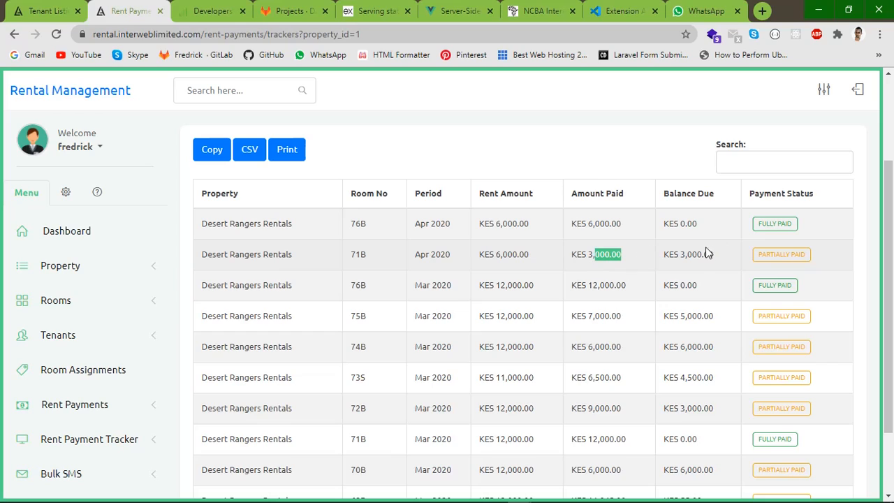
{"action": "left_click_drag", "start_coordinate": [693, 258], "coordinate": [704, 257]}
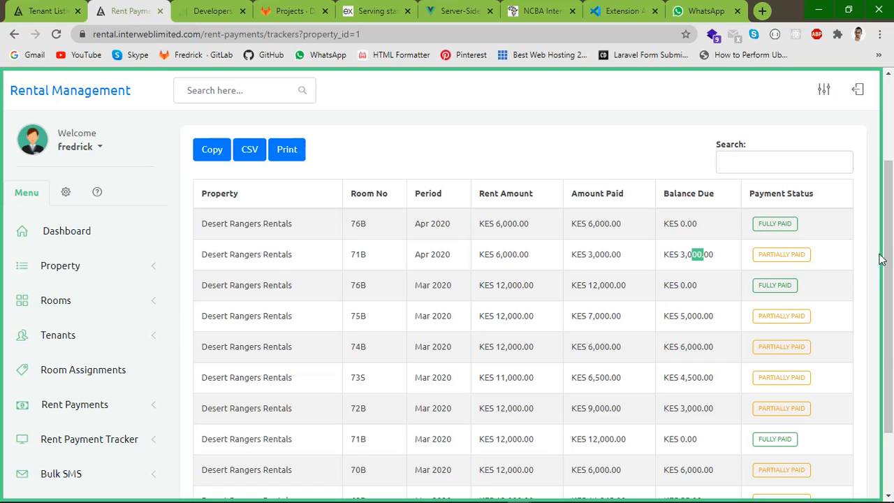
{"action": "left_click_drag", "start_coordinate": [887, 240], "coordinate": [891, 326]}
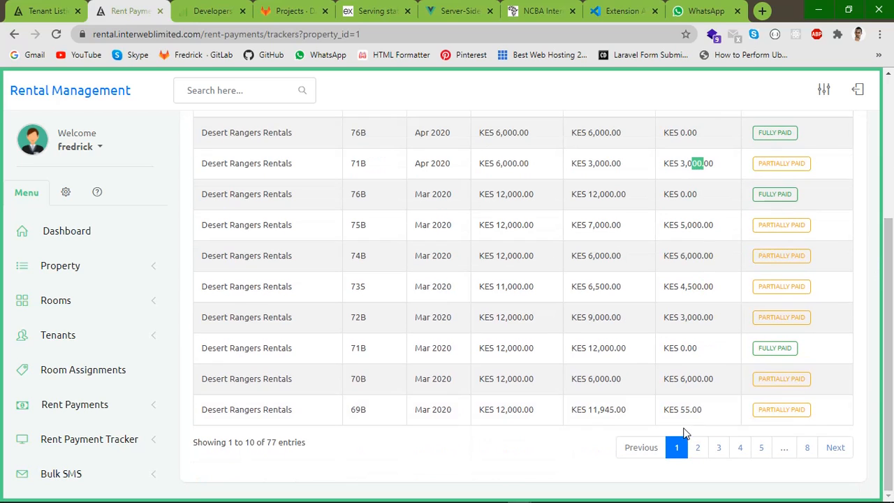
Page through the trackers from page 2 onward to the last page, entries 71–77
{"action": "left_click", "coordinate": [699, 450]}
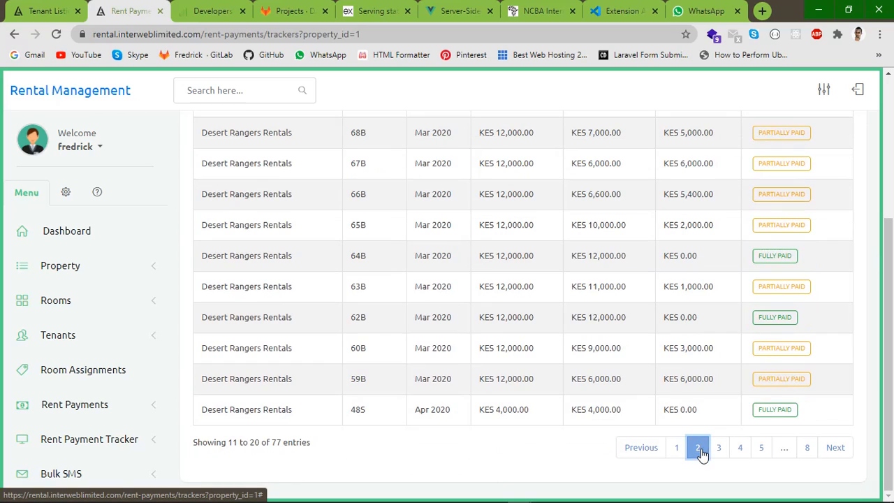
{"action": "left_click", "coordinate": [838, 448]}
{"action": "left_click", "coordinate": [842, 449]}
{"action": "left_click", "coordinate": [843, 450]}
{"action": "left_click", "coordinate": [843, 451]}
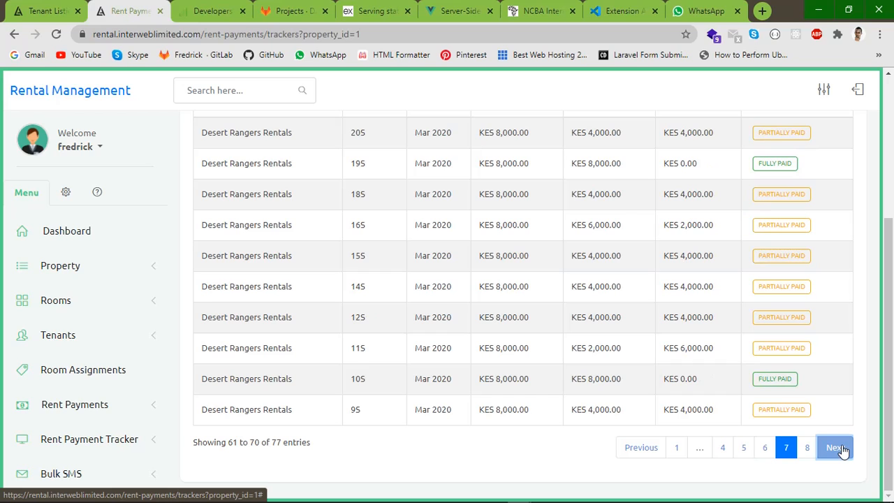
{"action": "left_click", "coordinate": [840, 448]}
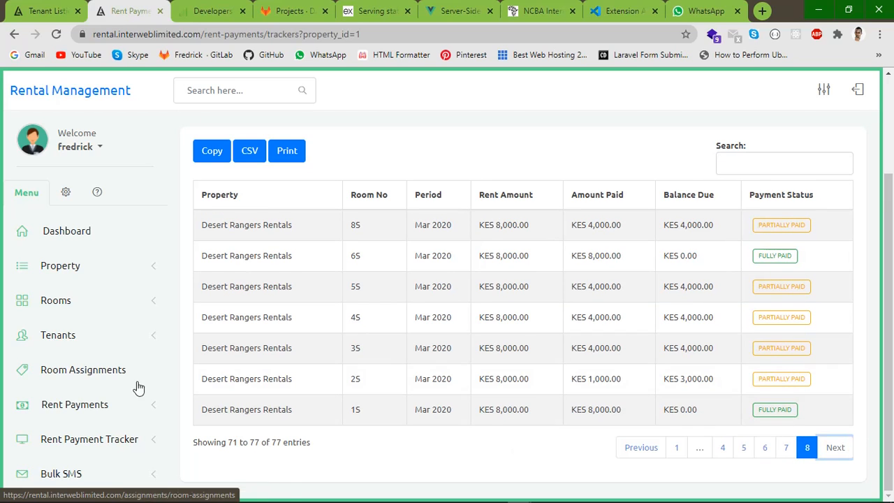
{"action": "scroll", "coordinate": [129, 370], "scroll_direction": "down", "scroll_amount": 1}
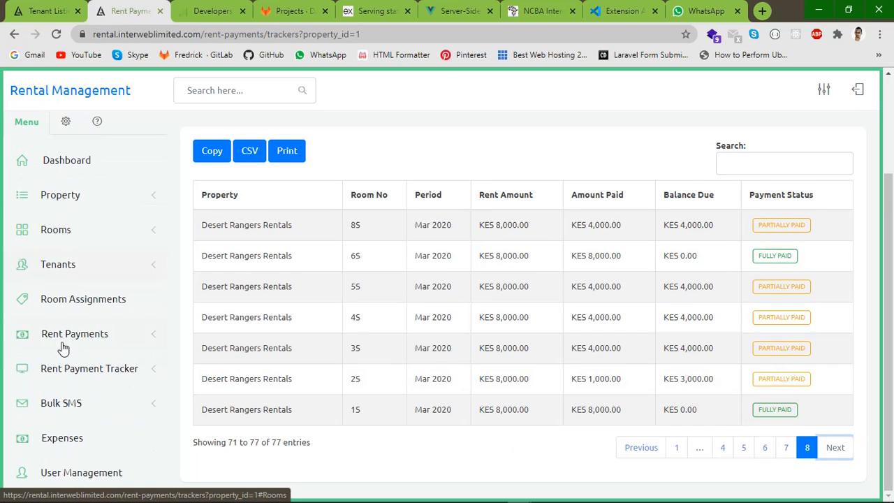
Filter Rent Payment Tracker Full Payments by Desert Rangers Rentals and search
{"action": "left_click", "coordinate": [138, 367]}
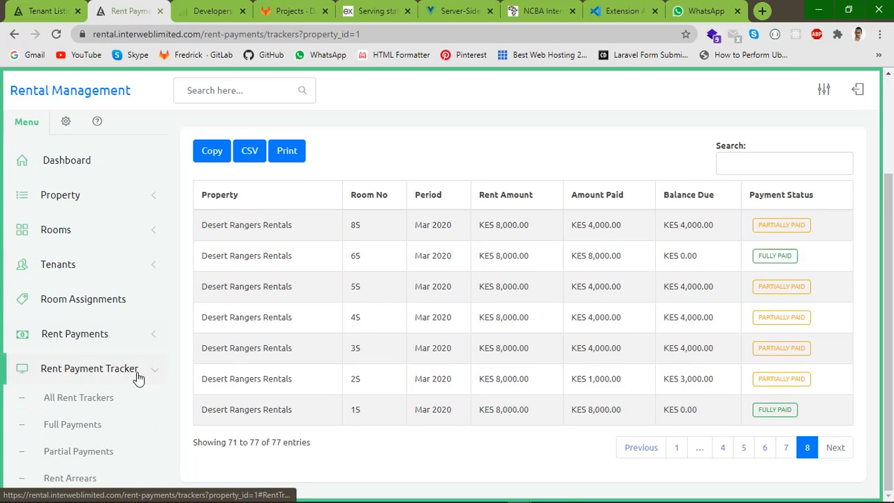
{"action": "left_click", "coordinate": [75, 424]}
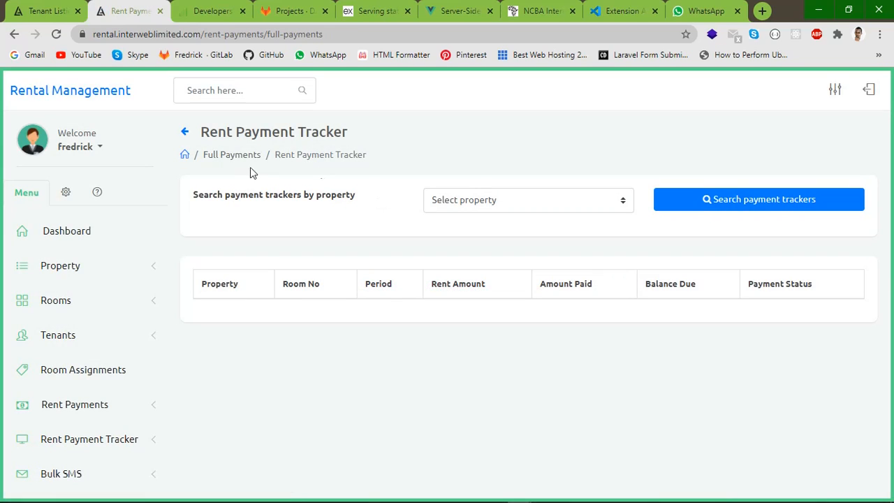
{"action": "left_click", "coordinate": [458, 204]}
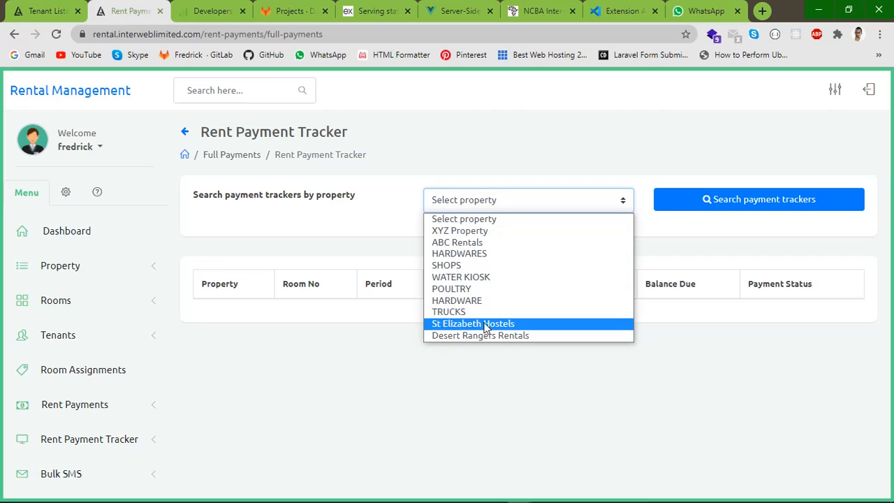
{"action": "left_click", "coordinate": [457, 336]}
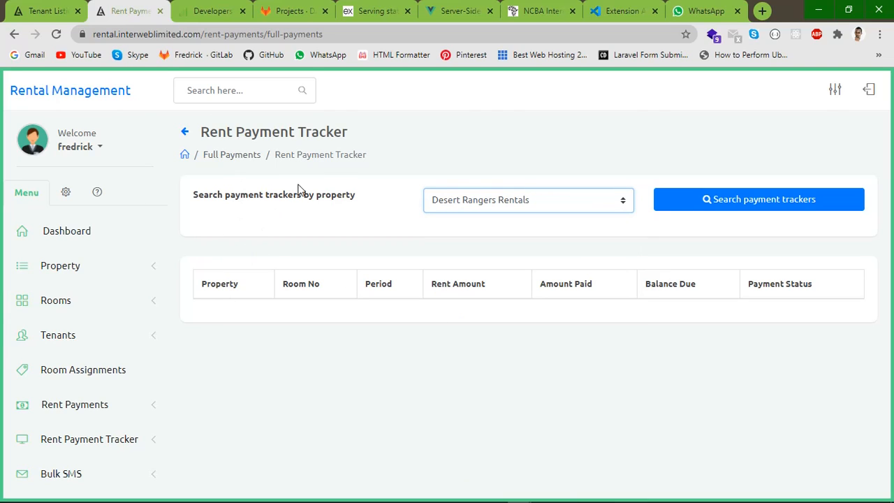
{"action": "left_click", "coordinate": [729, 201]}
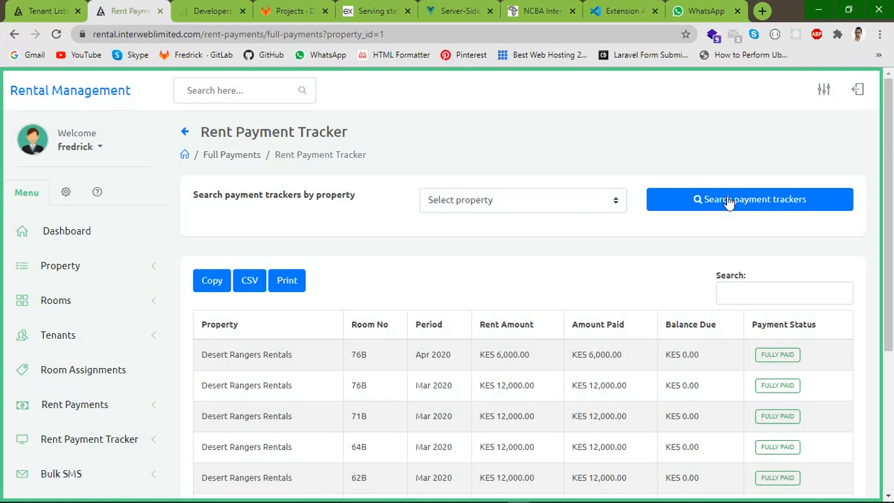
Review the 18 fully paid entries, highlighting a value in room 48S's row
{"action": "scroll", "coordinate": [542, 301], "scroll_direction": "down", "scroll_amount": 3}
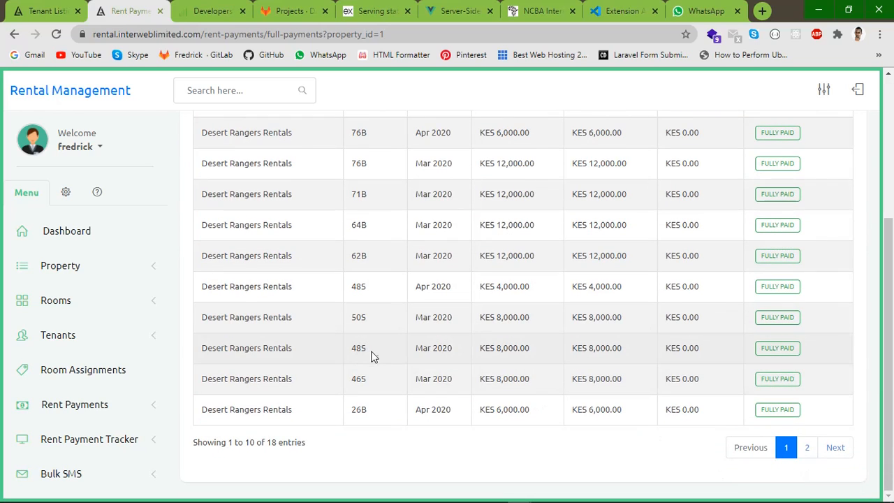
{"action": "left_click_drag", "start_coordinate": [415, 347], "coordinate": [704, 354]}
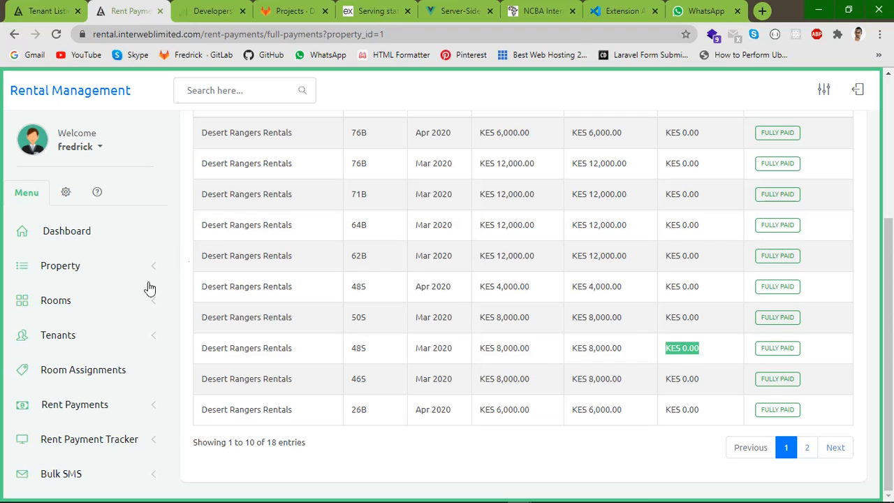
{"action": "scroll", "coordinate": [150, 314], "scroll_direction": "up", "scroll_amount": 2}
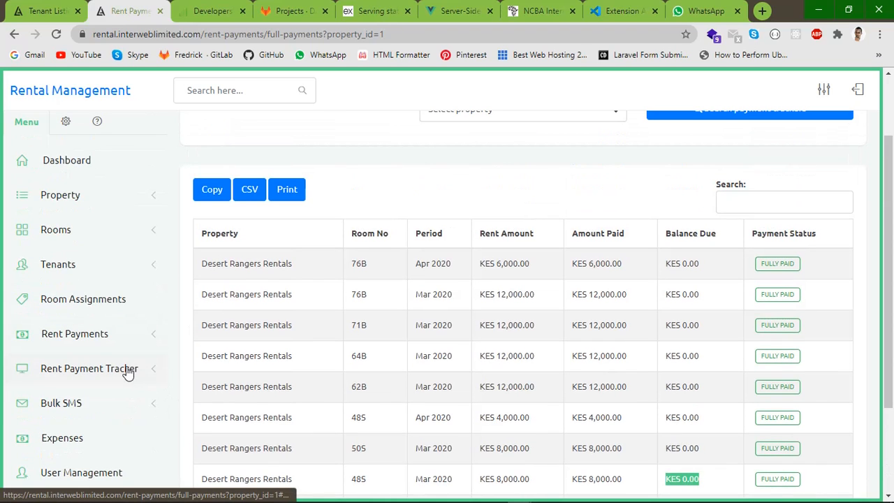
{"action": "left_click", "coordinate": [124, 369]}
Filter Partial Payments by Desert Rangers Rentals and search the trackers
{"action": "left_click", "coordinate": [63, 453]}
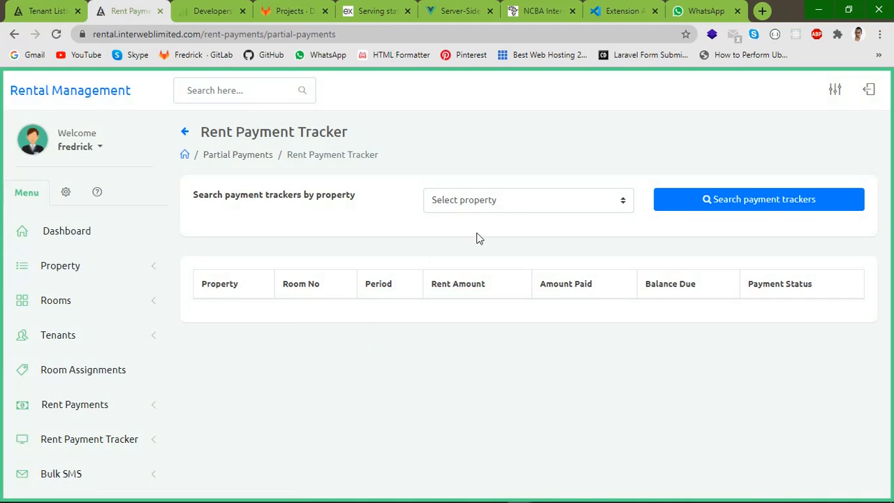
{"action": "left_click", "coordinate": [504, 203]}
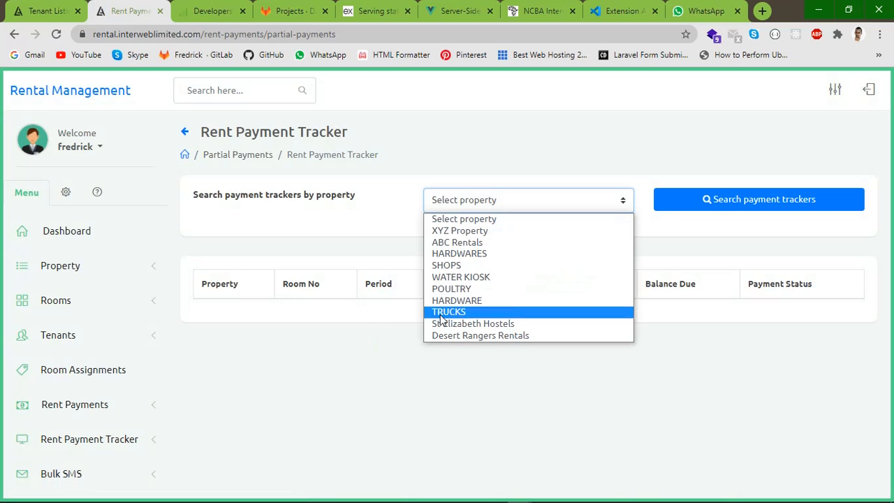
{"action": "left_click", "coordinate": [443, 336]}
{"action": "left_click", "coordinate": [716, 207]}
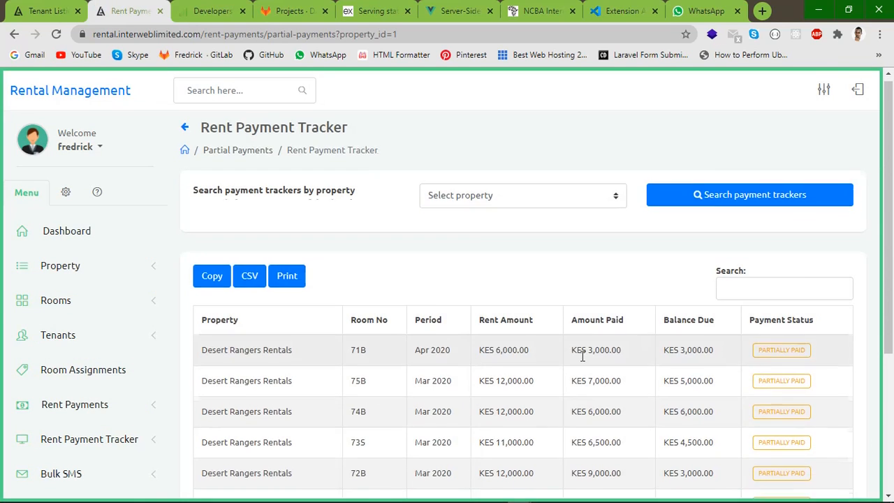
Review the 59 partial entries, highlighting room 71B's rent amount, then go to Rent Arrears
{"action": "scroll", "coordinate": [367, 311], "scroll_direction": "down", "scroll_amount": 3}
{"action": "scroll", "coordinate": [367, 310], "scroll_direction": "up", "scroll_amount": 3}
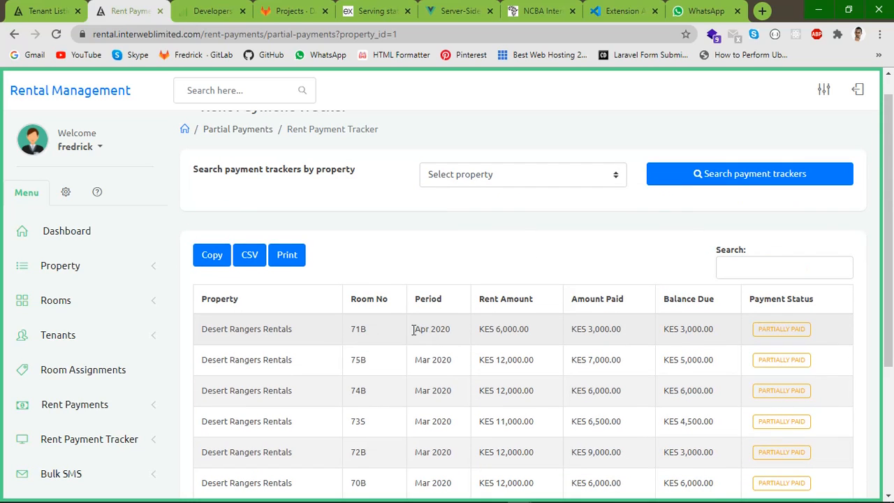
{"action": "left_click_drag", "start_coordinate": [413, 330], "coordinate": [722, 325]}
{"action": "left_click", "coordinate": [691, 343]}
{"action": "scroll", "coordinate": [266, 293], "scroll_direction": "down", "scroll_amount": 3}
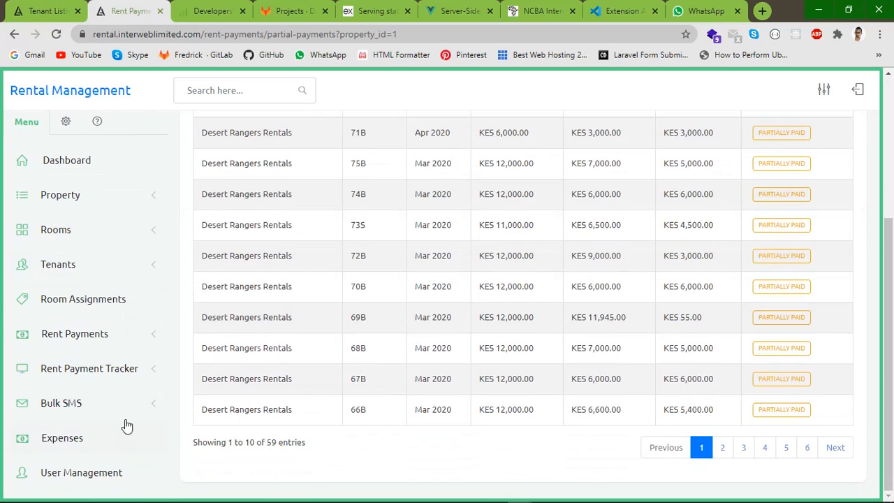
{"action": "left_click", "coordinate": [148, 370]}
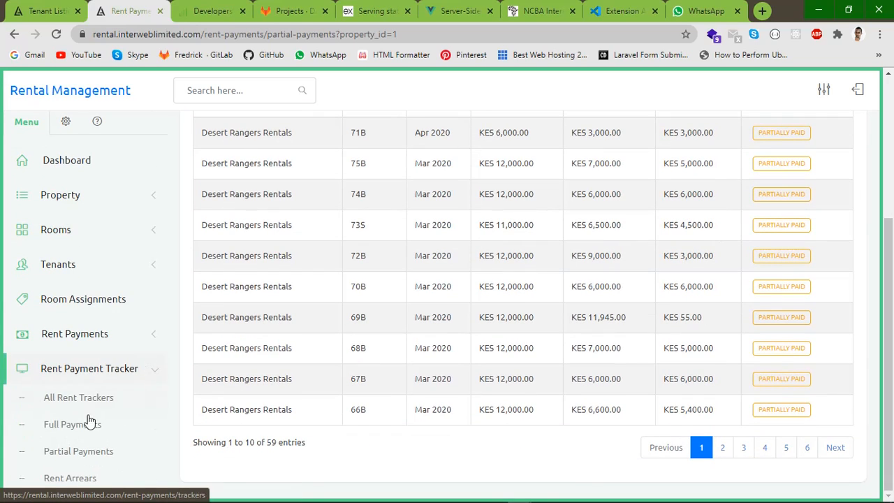
{"action": "left_click", "coordinate": [70, 478]}
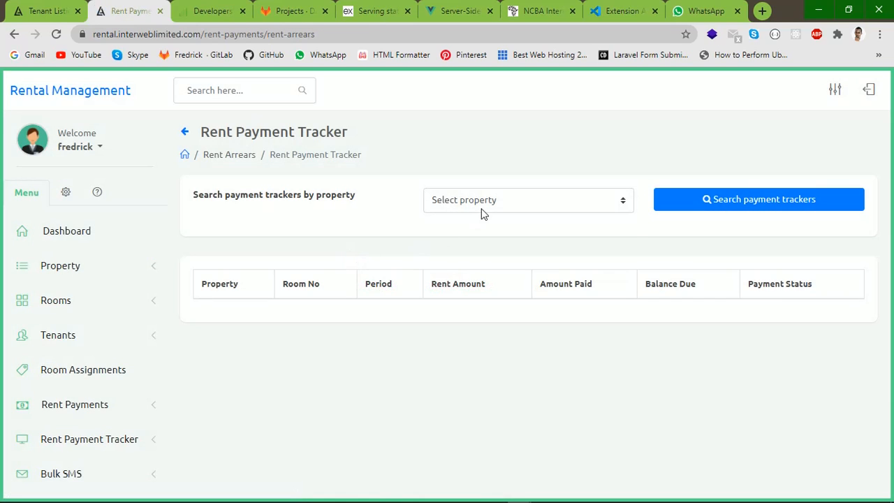
Search rent arrears for St Elizabeth Hostels, listing 323 DUE entries of KES 2,000.00
{"action": "left_click", "coordinate": [482, 209]}
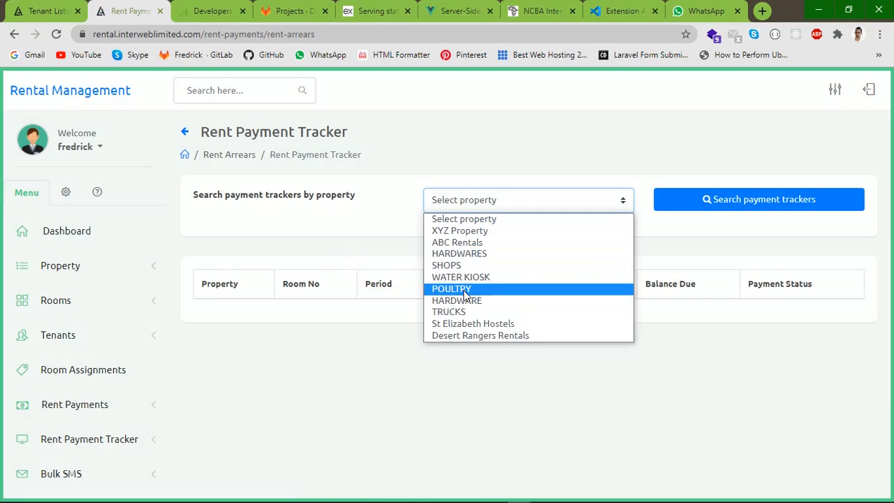
{"action": "left_click", "coordinate": [473, 323]}
{"action": "left_click", "coordinate": [704, 202]}
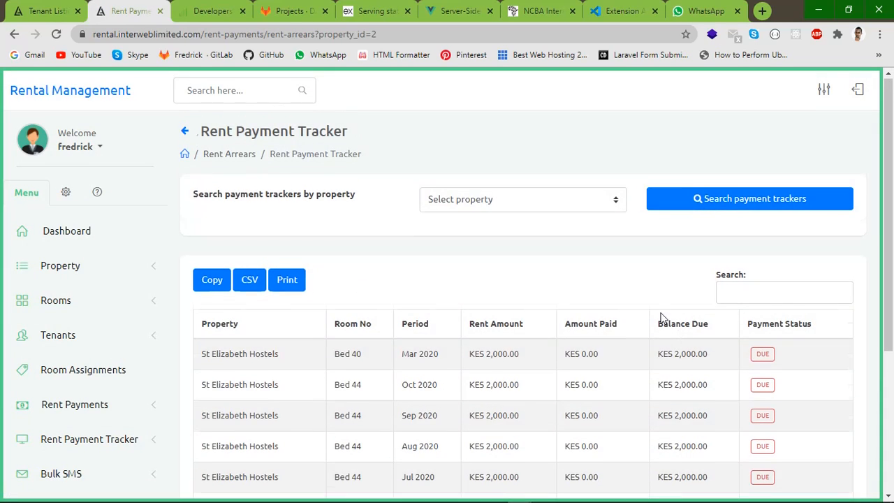
{"action": "scroll", "coordinate": [423, 317], "scroll_direction": "down", "scroll_amount": 3}
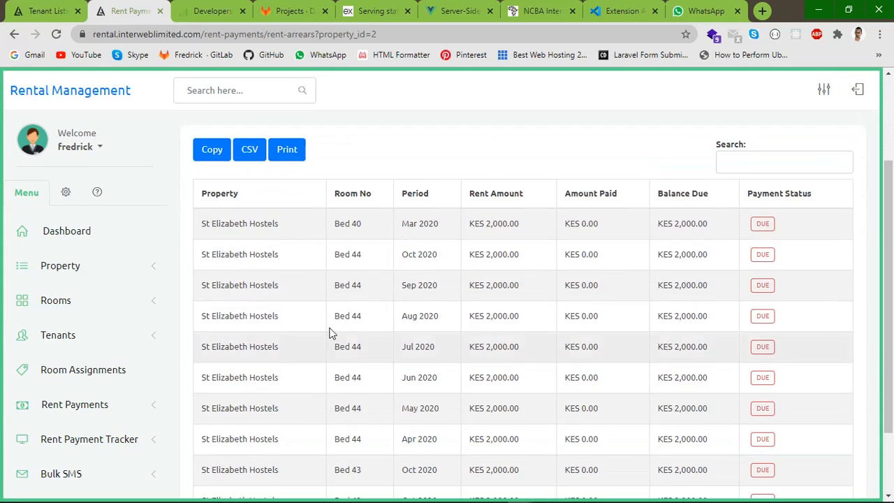
{"action": "scroll", "coordinate": [349, 369], "scroll_direction": "down", "scroll_amount": 2}
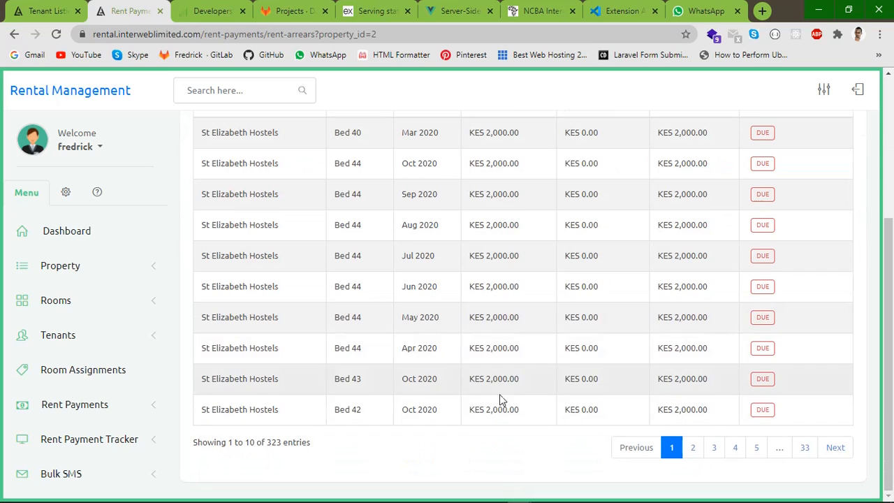
Page through the arrears to page 5, the last page, then page 30
{"action": "left_click", "coordinate": [757, 451]}
{"action": "left_click", "coordinate": [804, 450]}
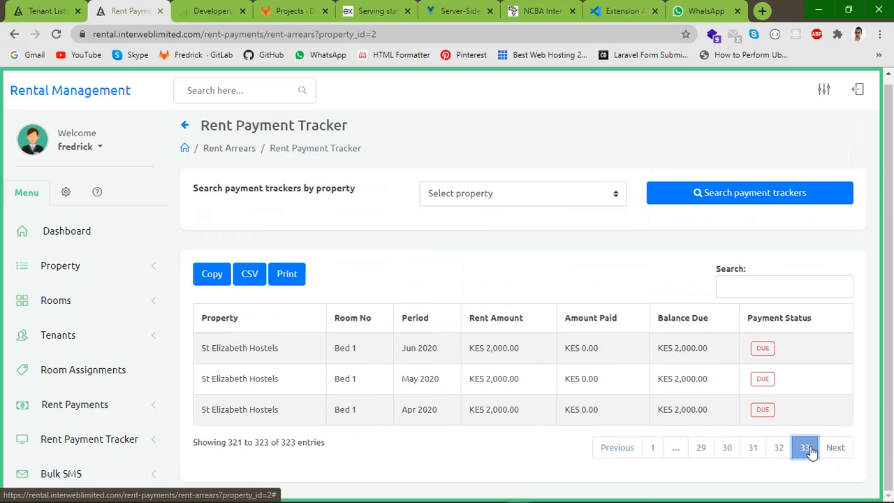
{"action": "left_click", "coordinate": [728, 448]}
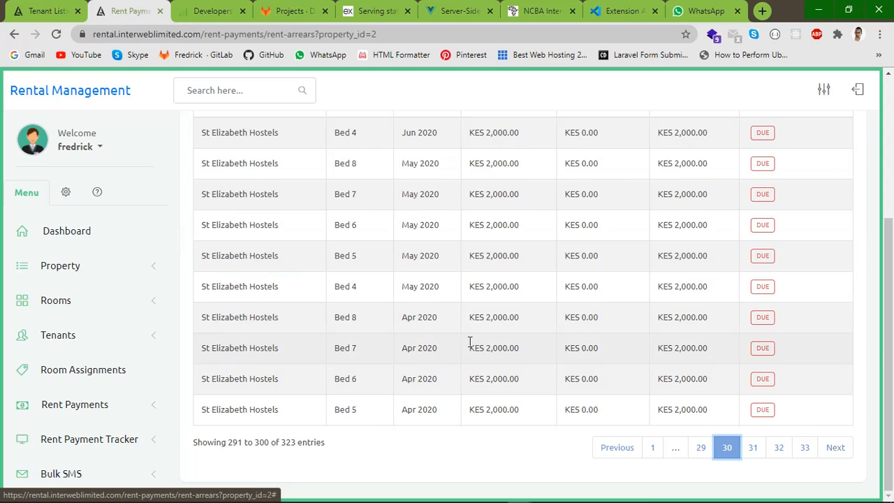
{"action": "scroll", "coordinate": [365, 273], "scroll_direction": "up", "scroll_amount": 3}
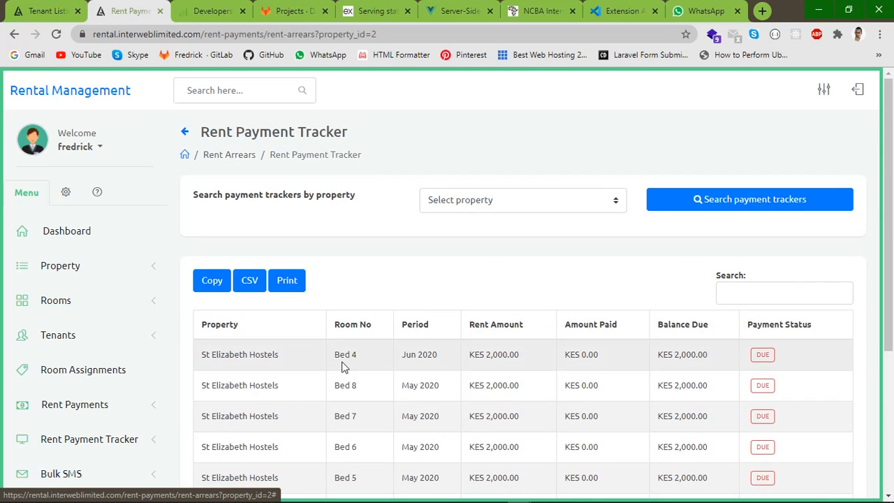
{"action": "left_click_drag", "start_coordinate": [333, 357], "coordinate": [419, 357]}
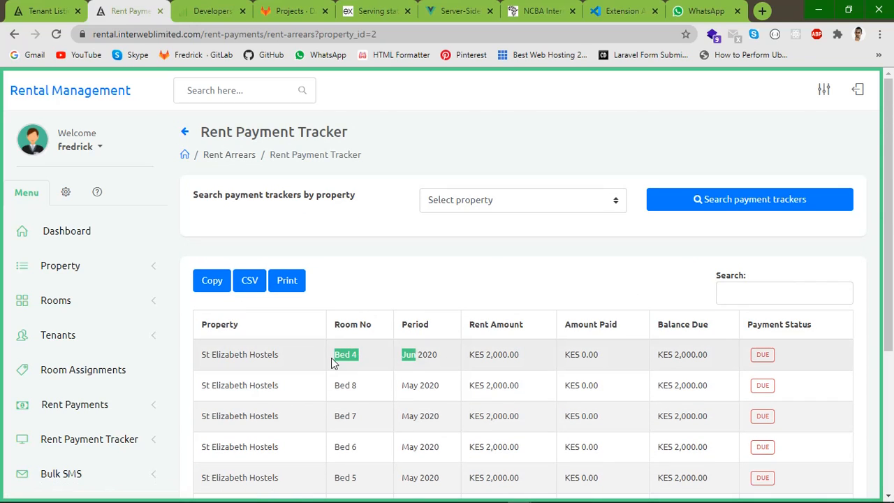
{"action": "left_click", "coordinate": [331, 357]}
{"action": "left_click_drag", "start_coordinate": [334, 361], "coordinate": [371, 359]}
{"action": "left_click", "coordinate": [363, 359]}
{"action": "left_click_drag", "start_coordinate": [399, 359], "coordinate": [526, 353]}
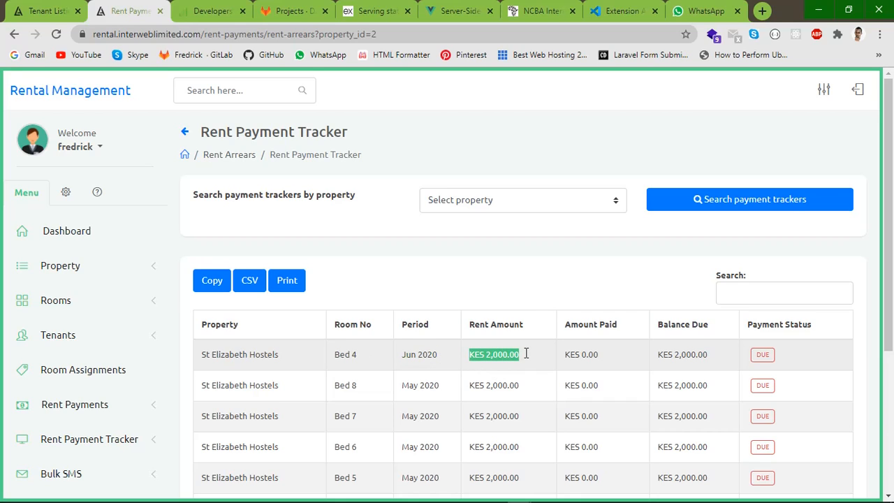
{"action": "left_click", "coordinate": [500, 365]}
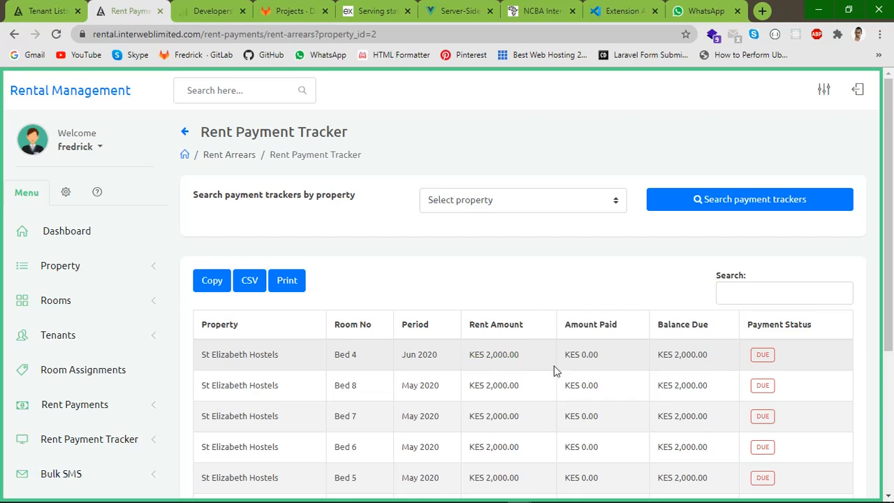
{"action": "left_click_drag", "start_coordinate": [569, 355], "coordinate": [720, 358]}
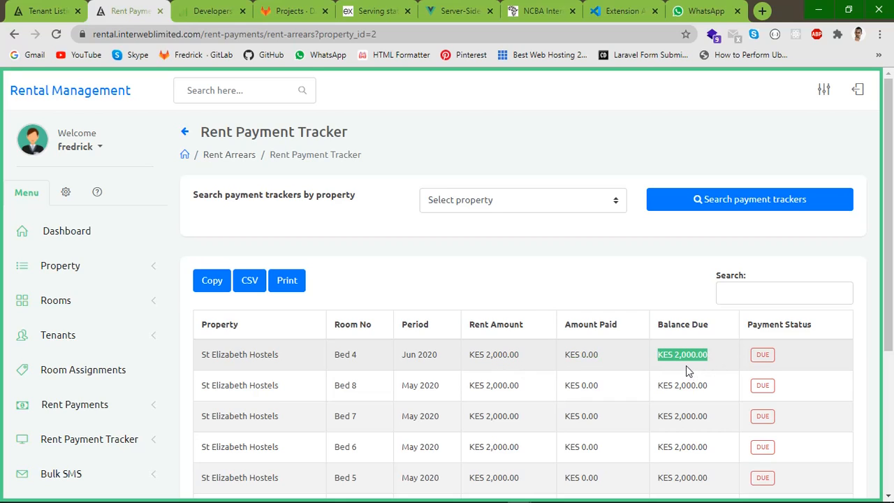
{"action": "left_click", "coordinate": [764, 354]}
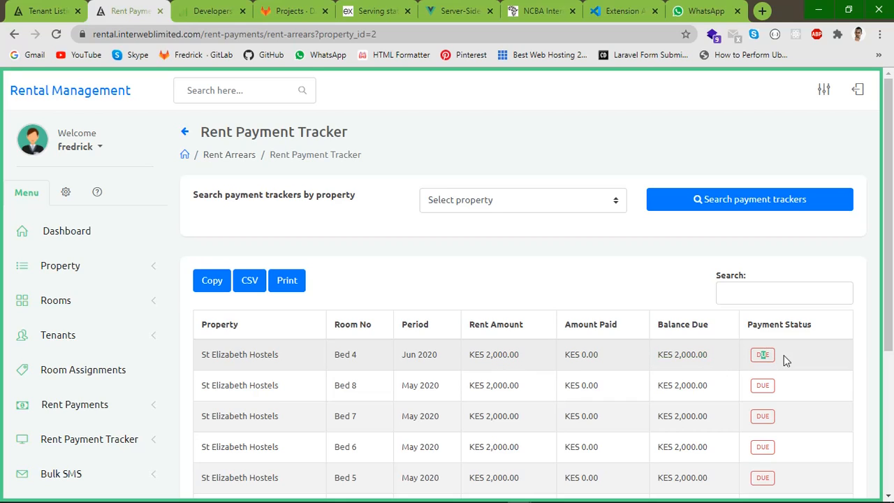
{"action": "scroll", "coordinate": [114, 379], "scroll_direction": "down", "scroll_amount": 1}
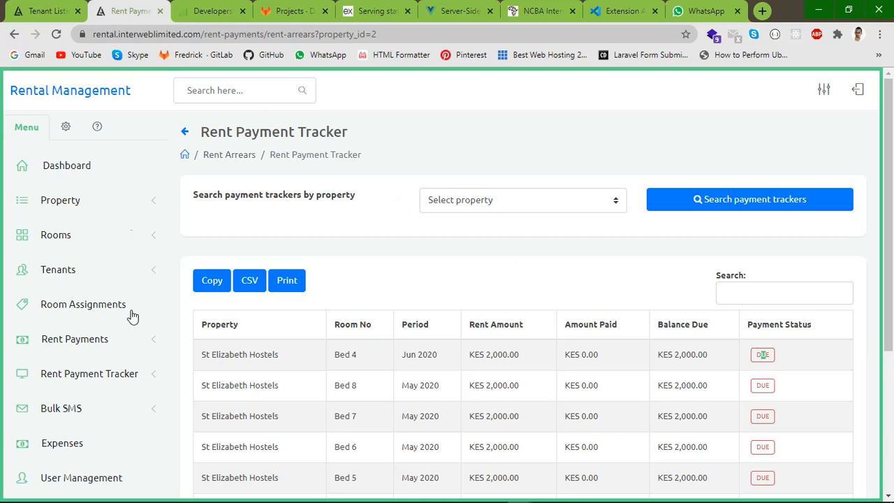
{"action": "left_click", "coordinate": [147, 408]}
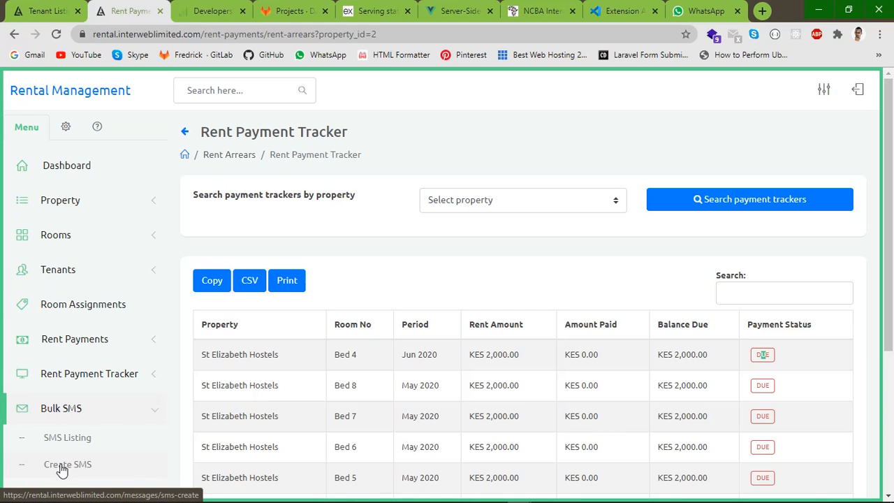
{"action": "left_click", "coordinate": [67, 439]}
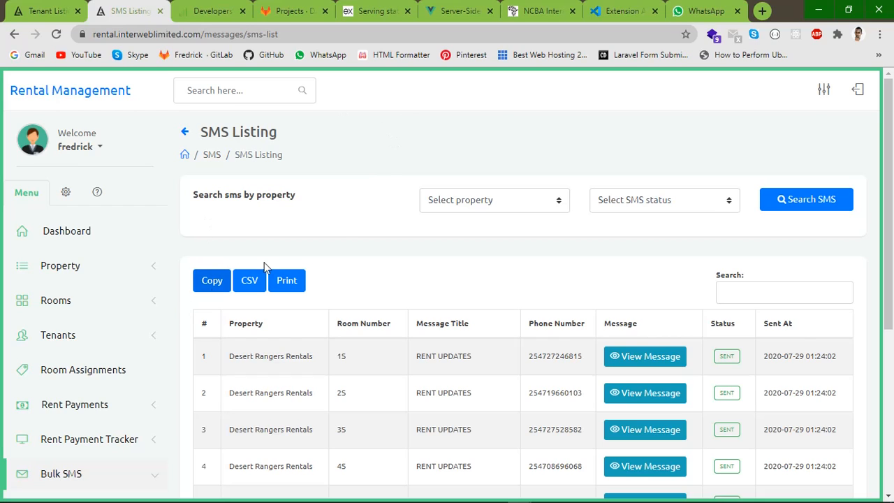
{"action": "left_click", "coordinate": [455, 202]}
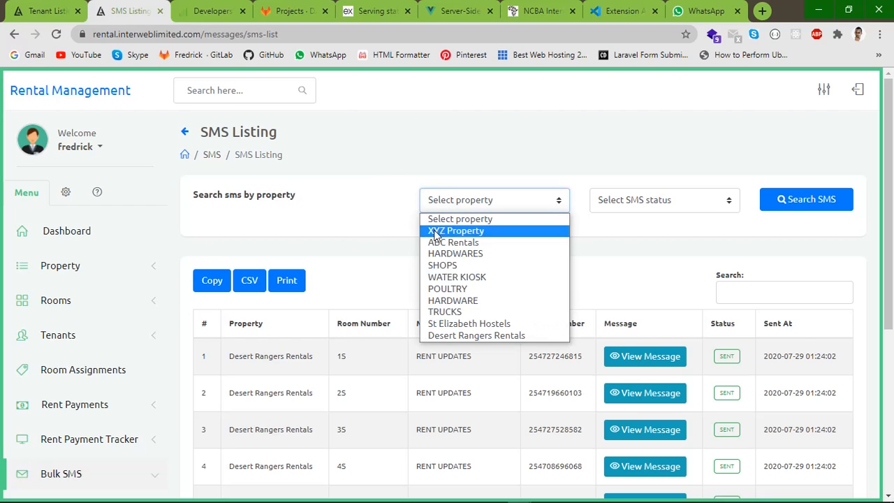
{"action": "left_click", "coordinate": [366, 222]}
{"action": "scroll", "coordinate": [529, 268], "scroll_direction": "down", "scroll_amount": 1}
{"action": "scroll", "coordinate": [529, 268], "scroll_direction": "down", "scroll_amount": 2}
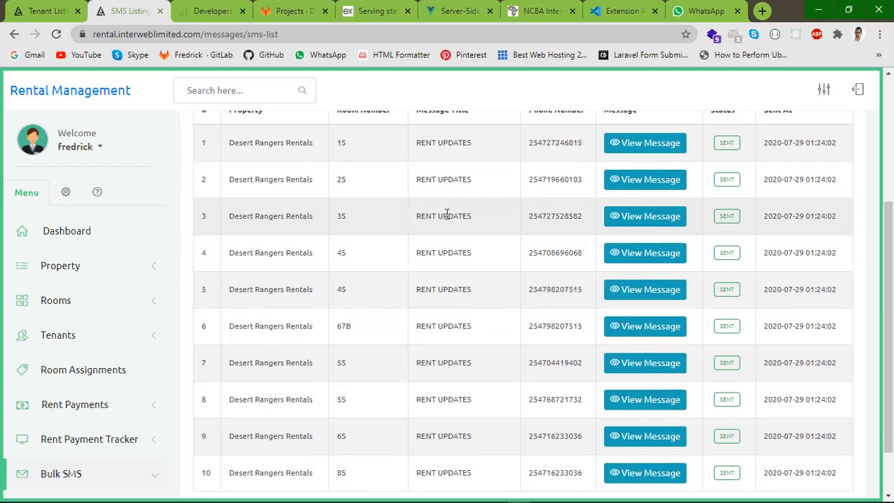
{"action": "left_click", "coordinate": [639, 298]}
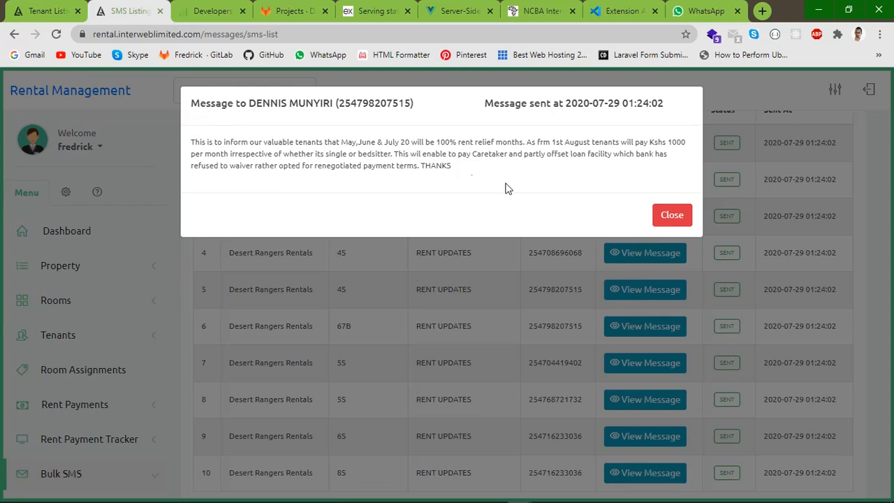
{"action": "left_click", "coordinate": [671, 215]}
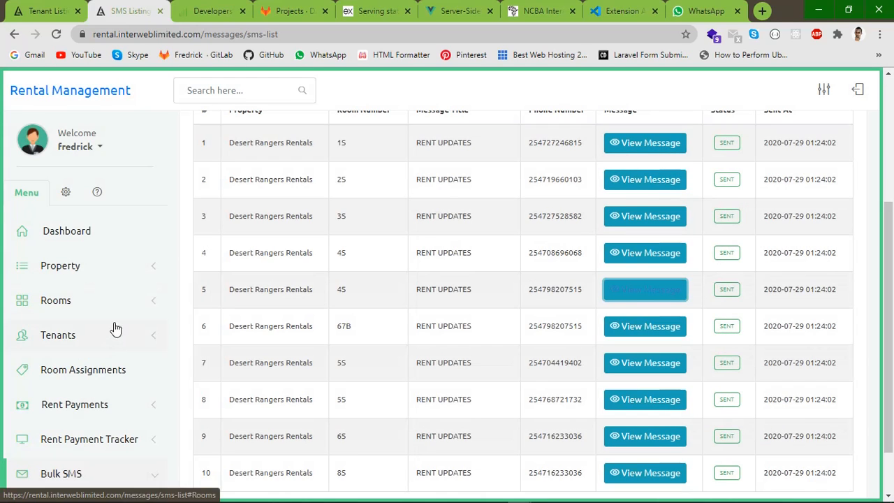
{"action": "scroll", "coordinate": [115, 335], "scroll_direction": "down", "scroll_amount": 2}
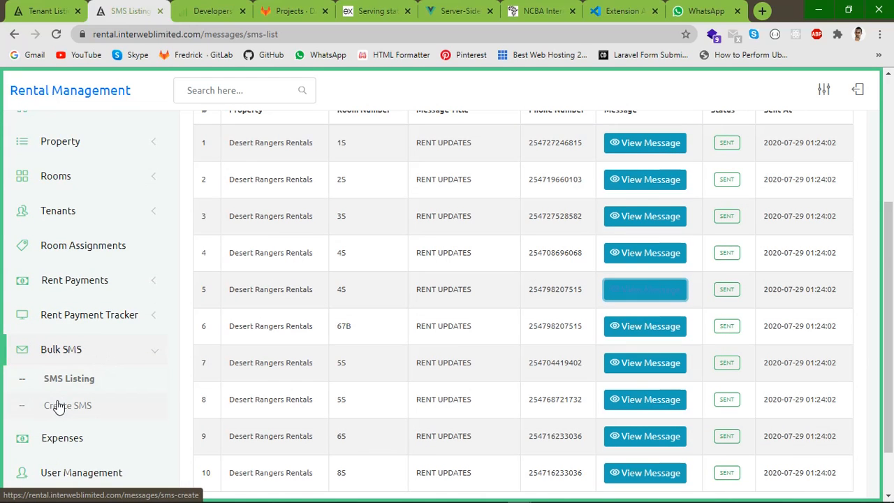
Start a Create SMS form with Desert Rangers Rentals as property and view Contact Source choices
{"action": "left_click", "coordinate": [97, 376]}
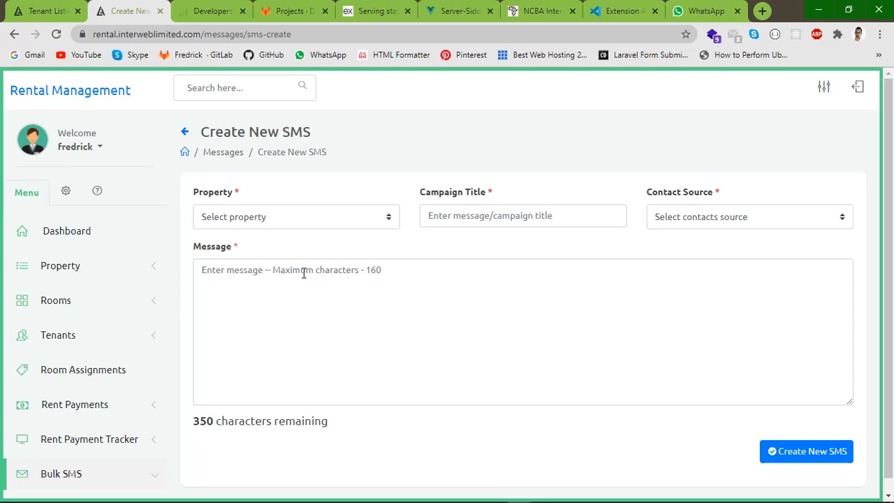
{"action": "left_click", "coordinate": [301, 219]}
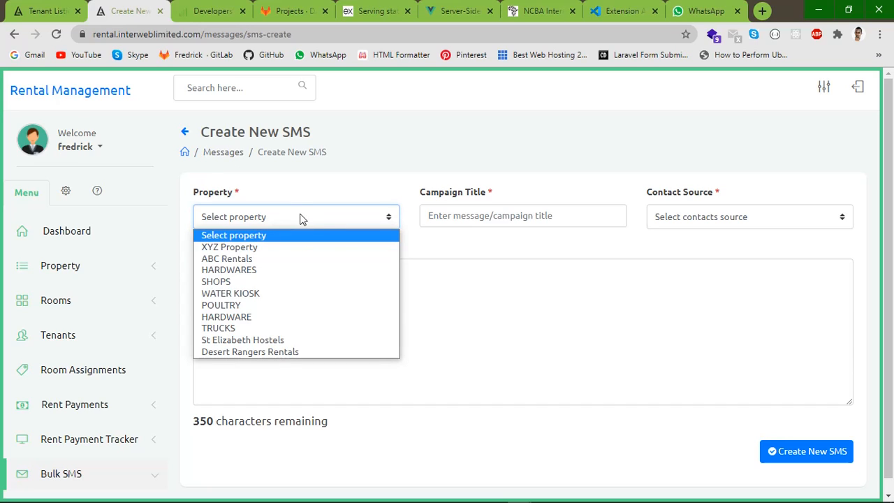
{"action": "left_click", "coordinate": [255, 356]}
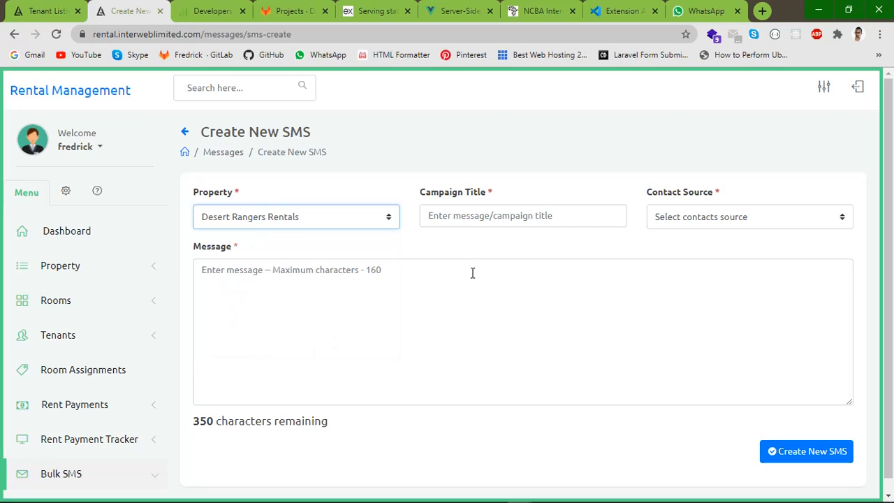
{"action": "left_click", "coordinate": [525, 216]}
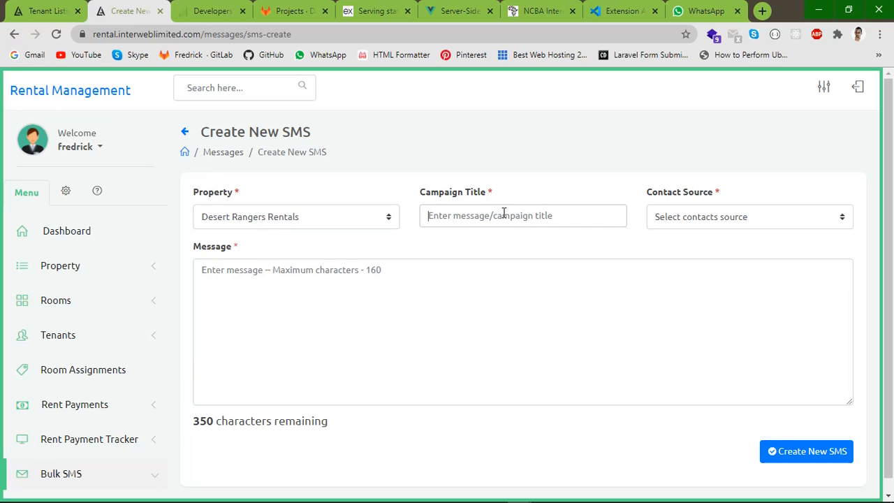
{"action": "left_click", "coordinate": [676, 217]}
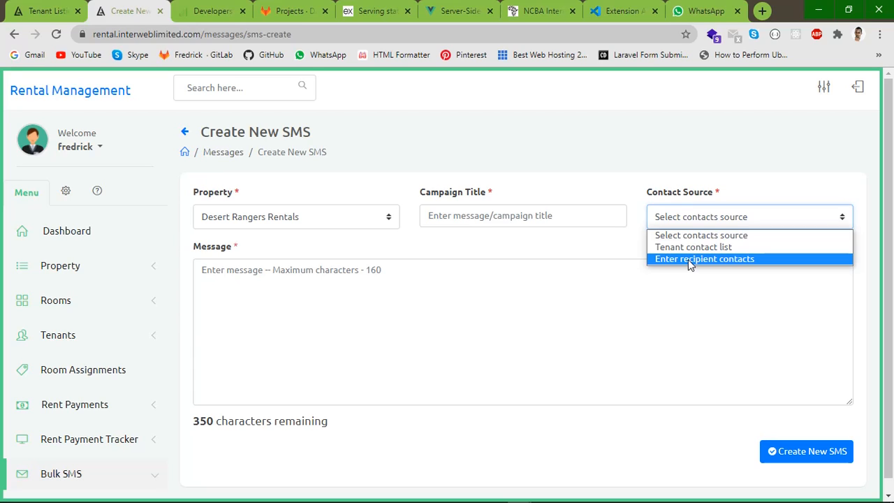
Set Contact Source to 'Enter recipient contacts' and enter two comma-separated recipient phone numbers
{"action": "left_click", "coordinate": [688, 259]}
{"action": "left_click", "coordinate": [245, 273]}
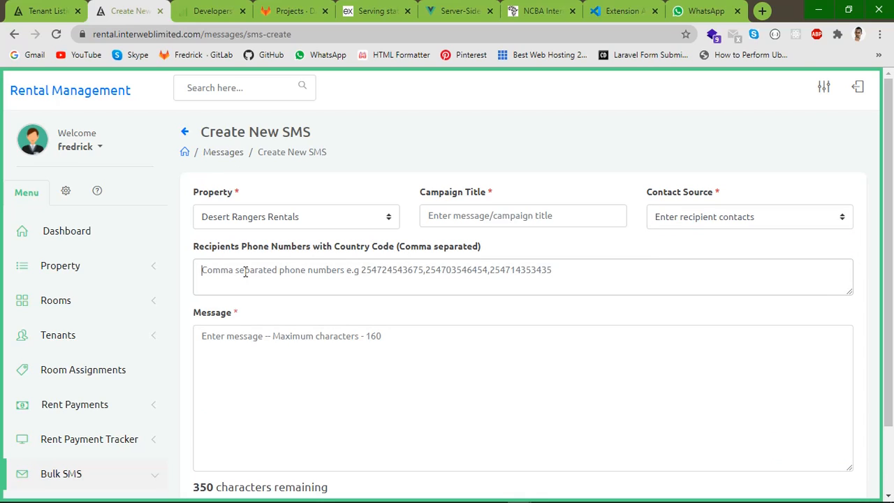
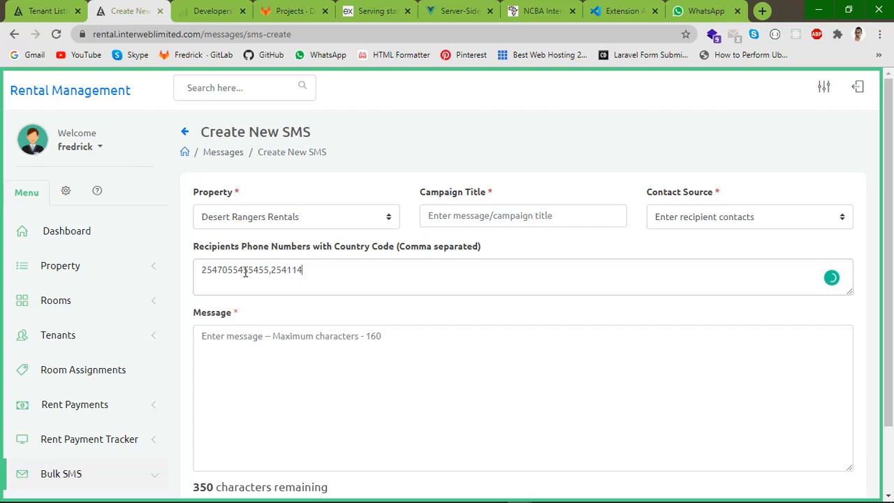
{"action": "type", "text": "45"}
{"action": "left_click", "coordinate": [285, 347]}
{"action": "scroll", "coordinate": [377, 311], "scroll_direction": "down", "scroll_amount": 1}
{"action": "scroll", "coordinate": [439, 305], "scroll_direction": "up", "scroll_amount": 1}
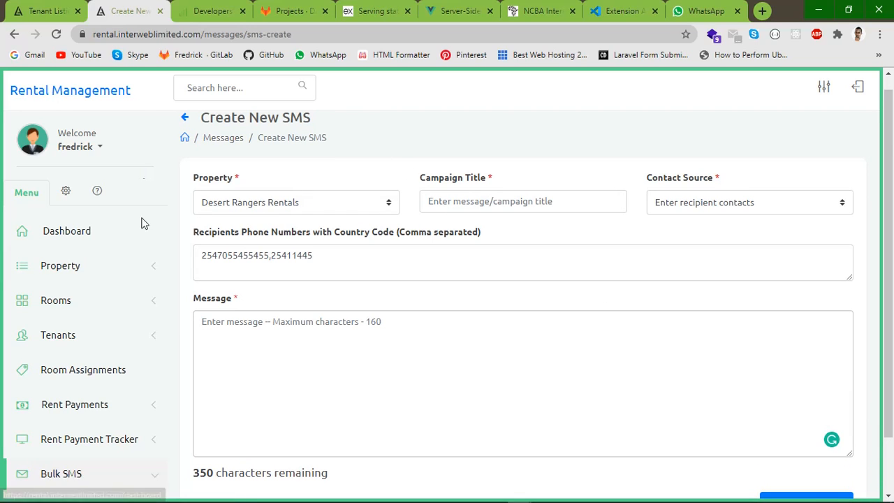
{"action": "scroll", "coordinate": [107, 335], "scroll_direction": "down", "scroll_amount": 1}
{"action": "scroll", "coordinate": [83, 388], "scroll_direction": "down", "scroll_amount": 1}
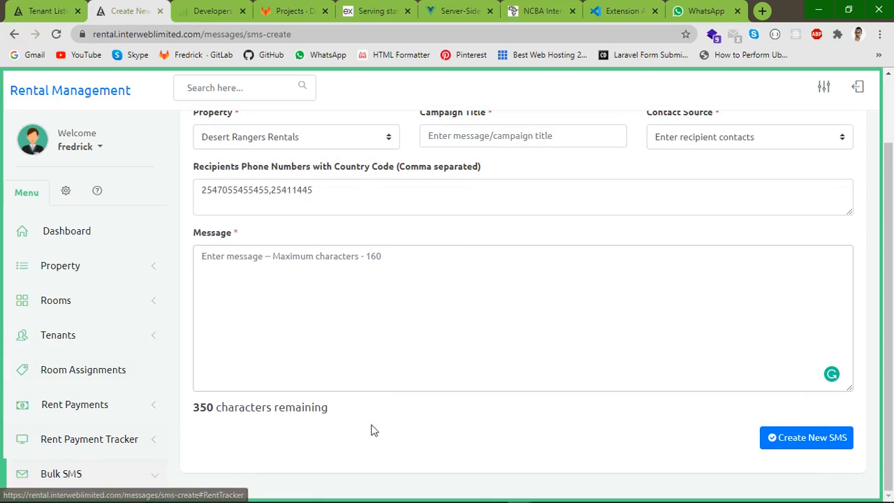
{"action": "scroll", "coordinate": [49, 426], "scroll_direction": "up", "scroll_amount": 2}
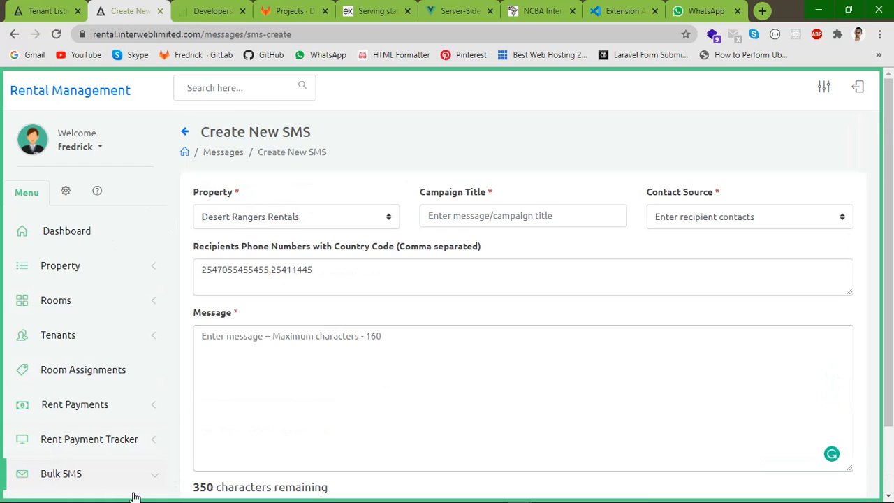
{"action": "scroll", "coordinate": [155, 473], "scroll_direction": "down", "scroll_amount": 1}
{"action": "scroll", "coordinate": [188, 439], "scroll_direction": "down", "scroll_amount": 1}
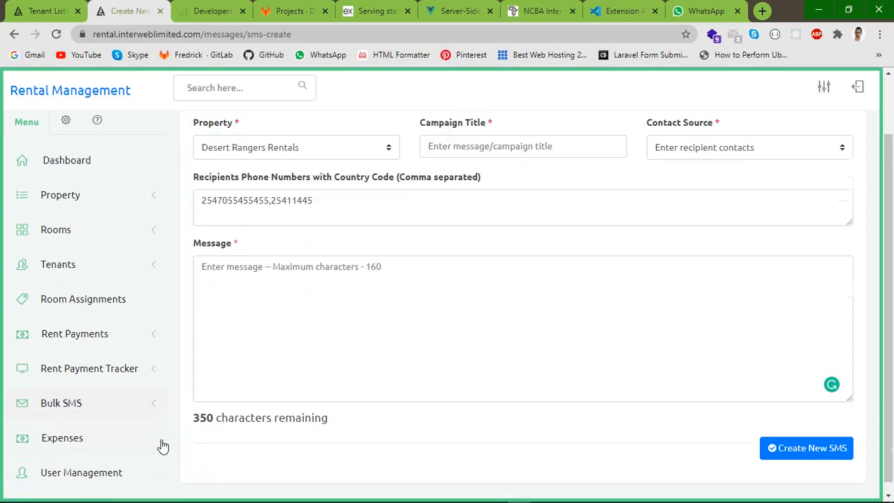
Open Expenses, begin an expense for Desert Rangers Rentals, then close the form unsaved
{"action": "left_click", "coordinate": [58, 445]}
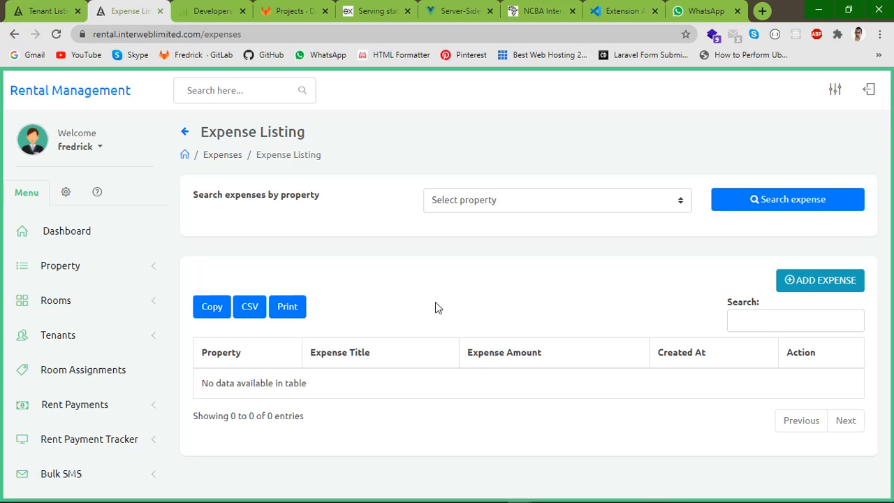
{"action": "left_click", "coordinate": [786, 282]}
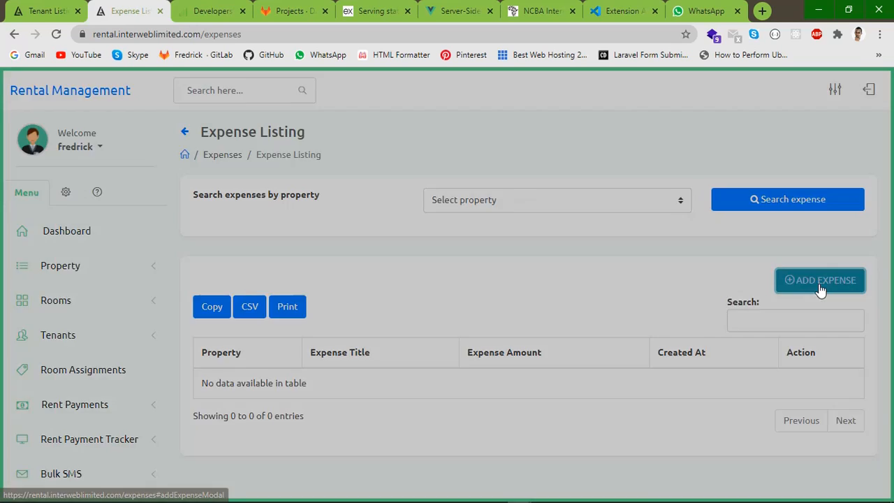
{"action": "left_click", "coordinate": [235, 169]}
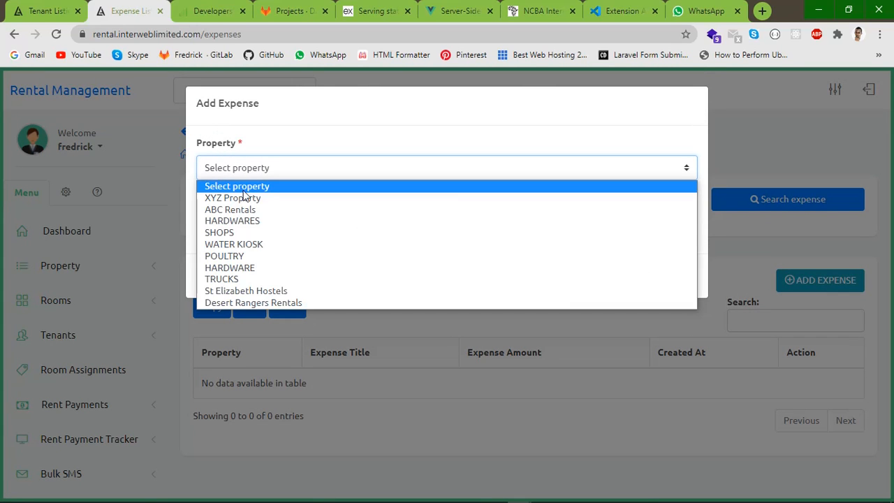
{"action": "left_click", "coordinate": [259, 305]}
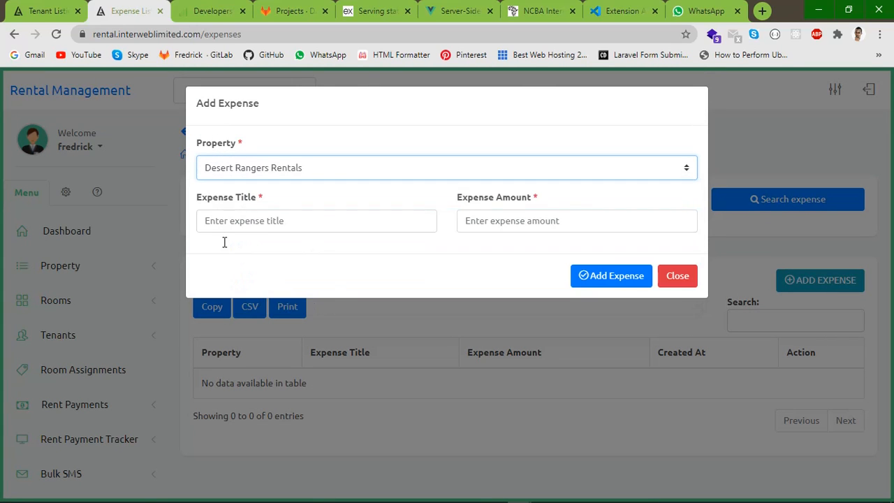
{"action": "left_click", "coordinate": [233, 222]}
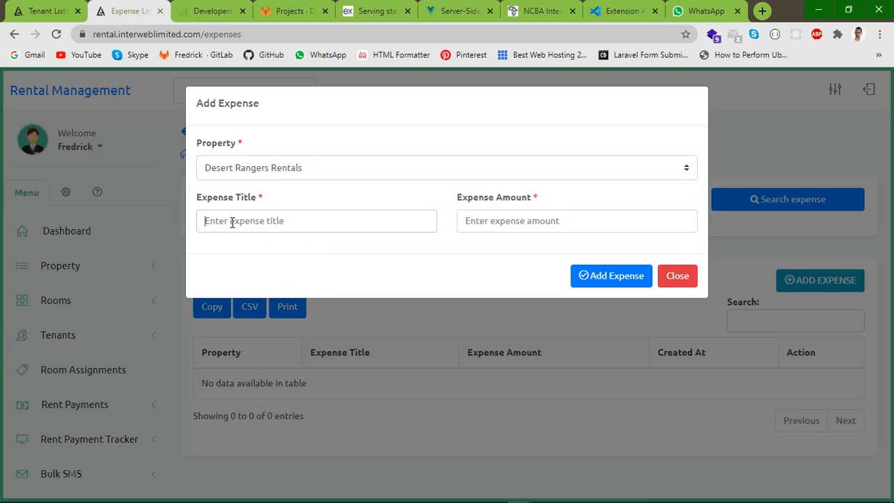
{"action": "left_click", "coordinate": [529, 222]}
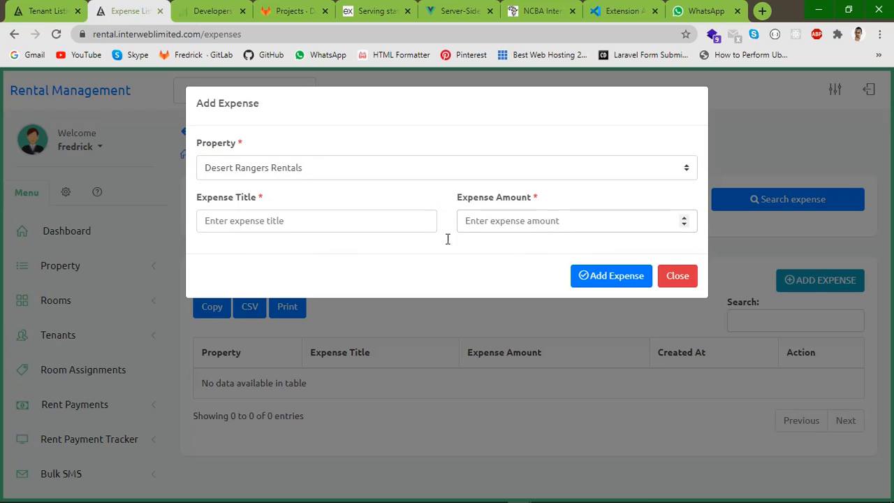
{"action": "left_click", "coordinate": [676, 277]}
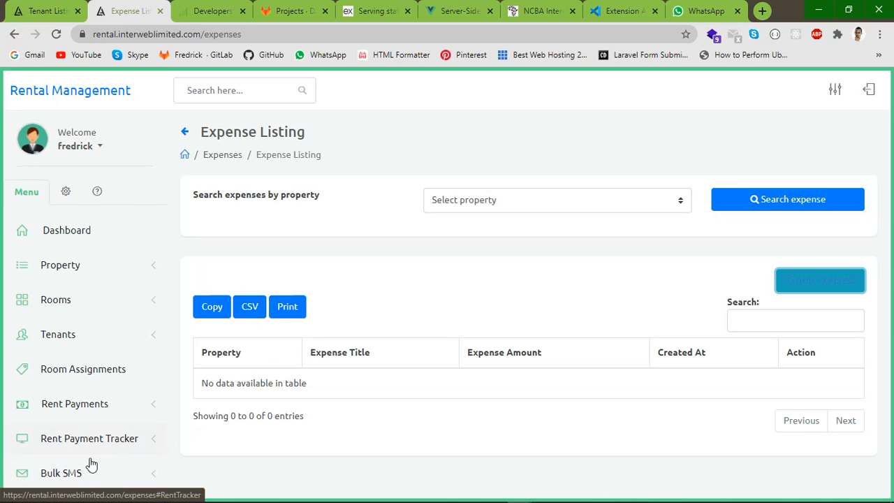
{"action": "scroll", "coordinate": [90, 461], "scroll_direction": "down", "scroll_amount": 1}
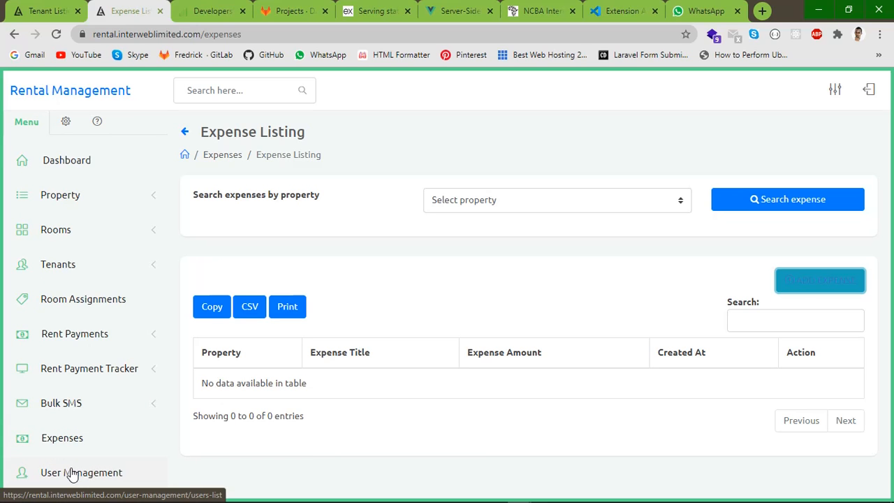
Visit User Management, open and cancel the new-user form, then log out to the login page
{"action": "left_click", "coordinate": [72, 474]}
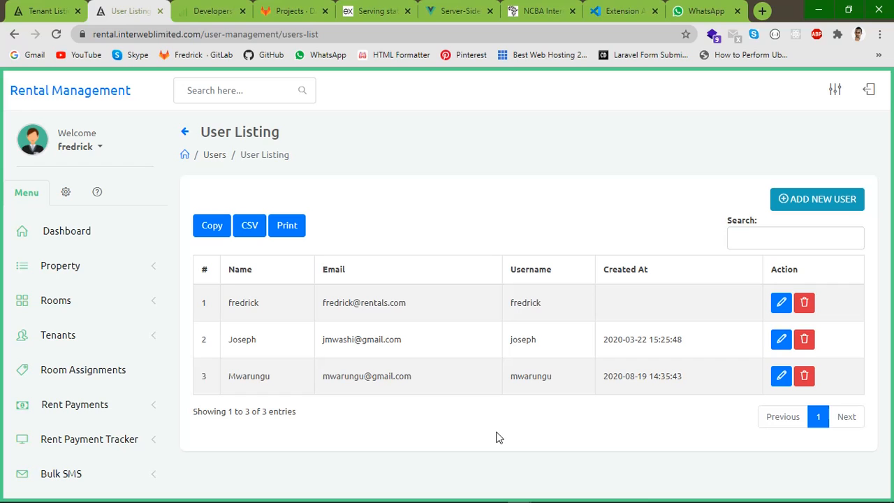
{"action": "left_click", "coordinate": [827, 199]}
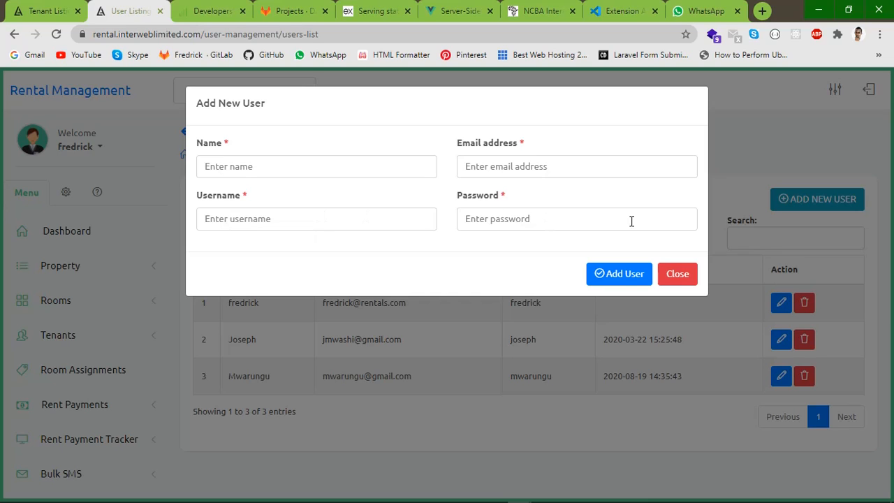
{"action": "left_click", "coordinate": [676, 275]}
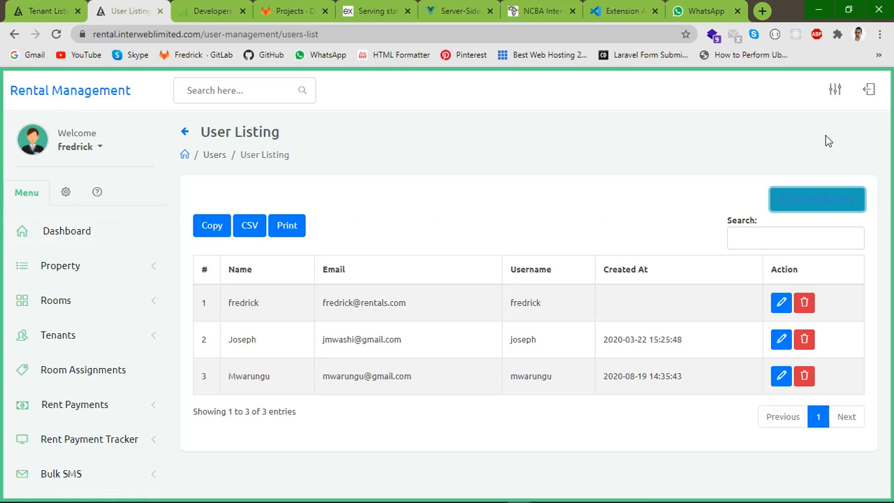
{"action": "left_click", "coordinate": [868, 91]}
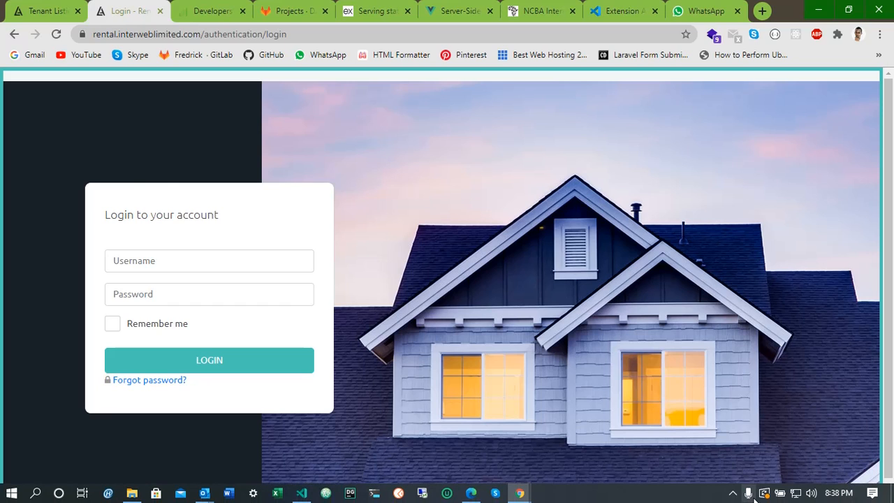
{"action": "left_click", "coordinate": [738, 495]}
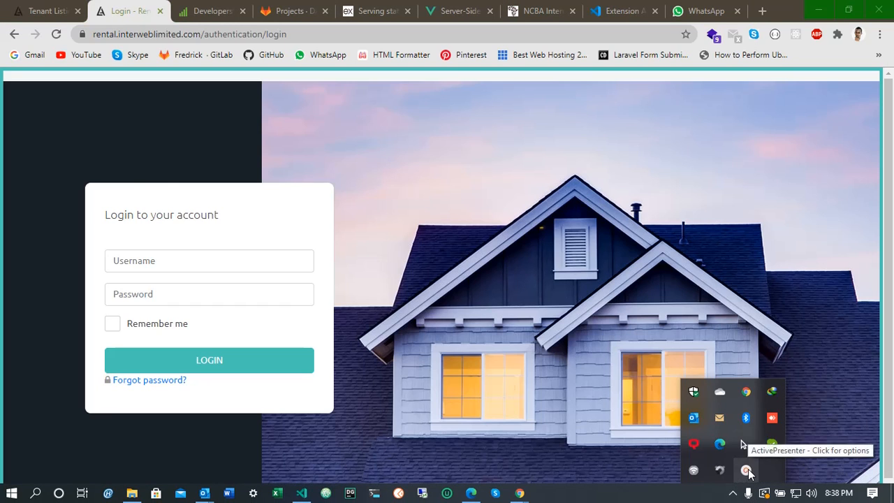